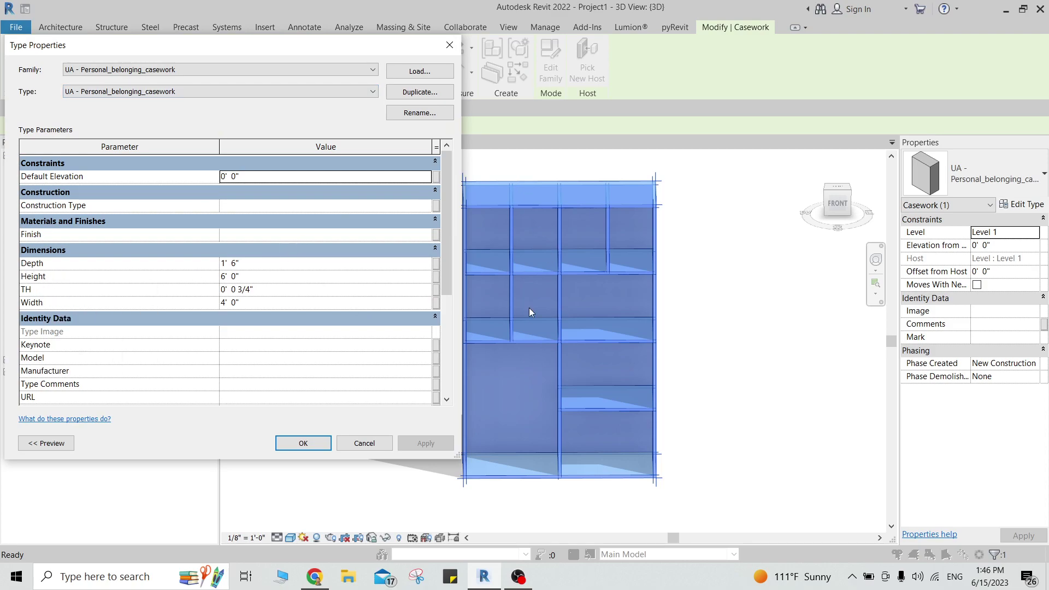
# Step: Cancel the cubby's Type Properties unchanged and deselect the 4'x6' shelving in 3D
pyautogui.click(365, 443)
pyautogui.click(382, 502)
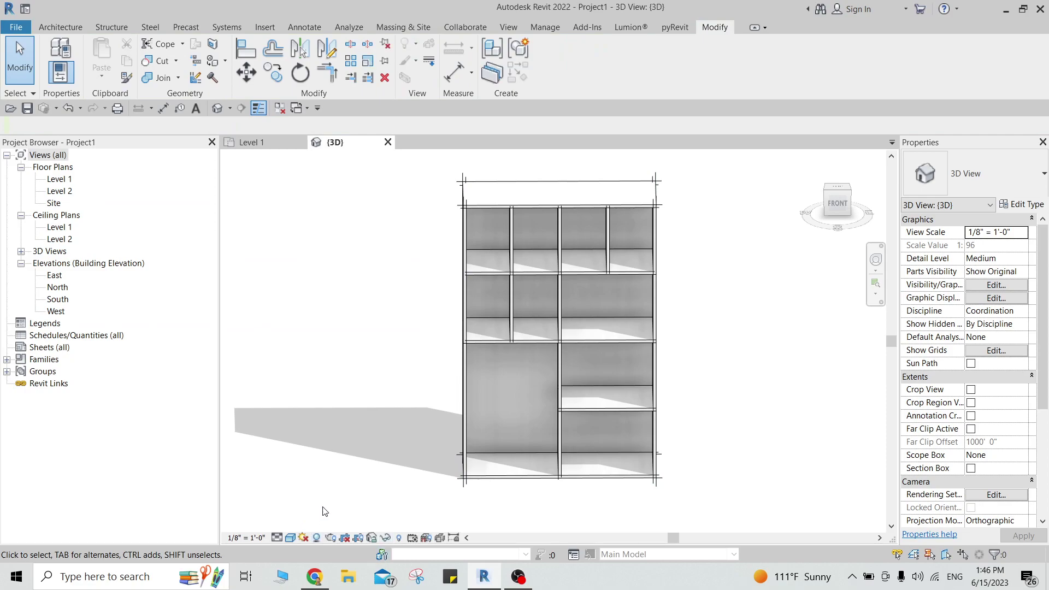
# Step: Create a new family from the English-Imperial Casework.rft template
pyautogui.click(16, 31)
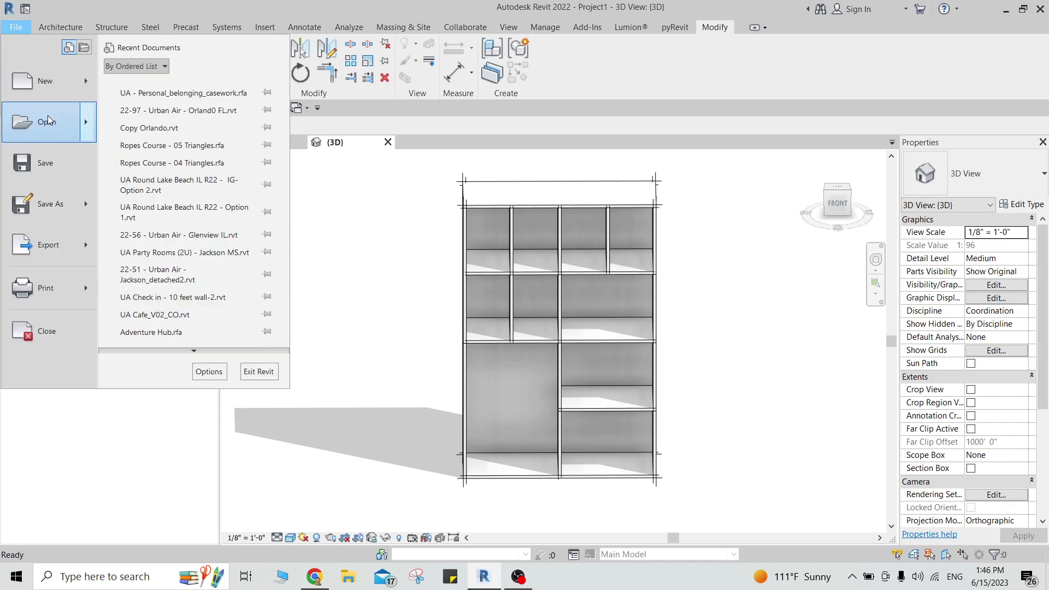
pyautogui.moveTo(46, 84)
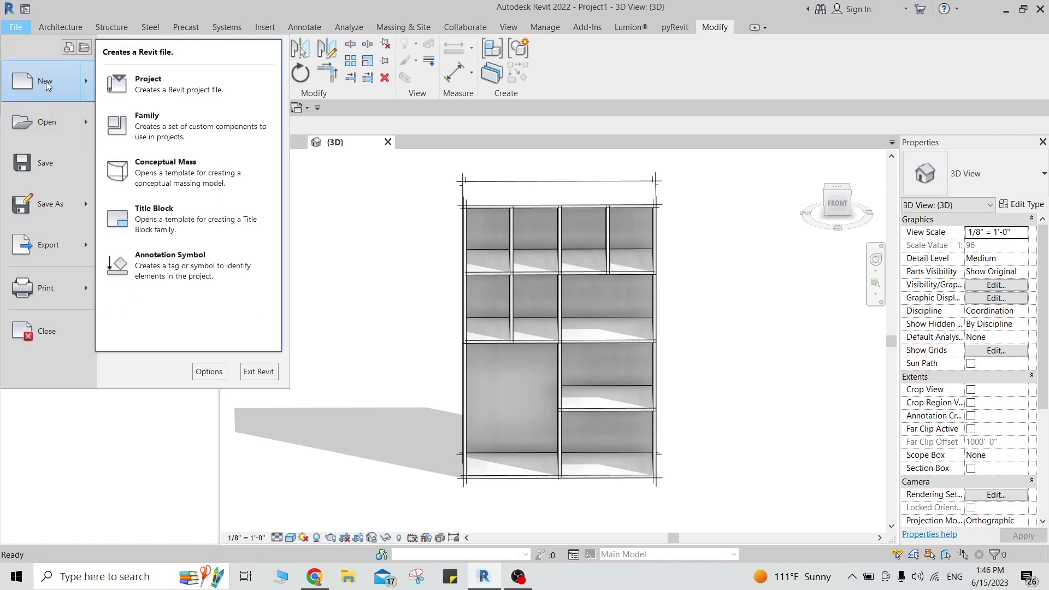
pyautogui.click(144, 135)
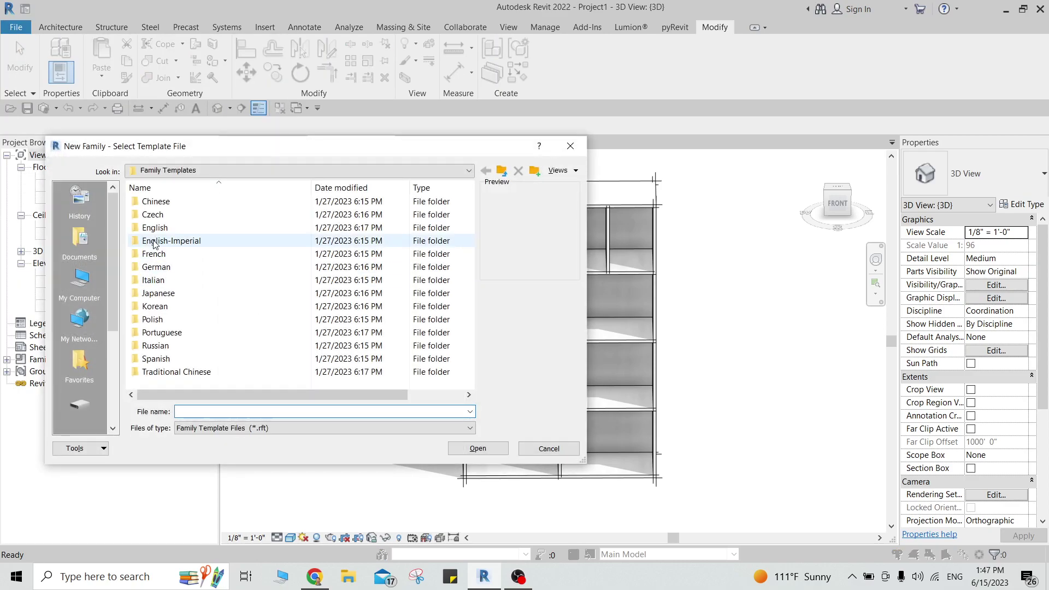
pyautogui.doubleClick(155, 241)
pyautogui.click(195, 293)
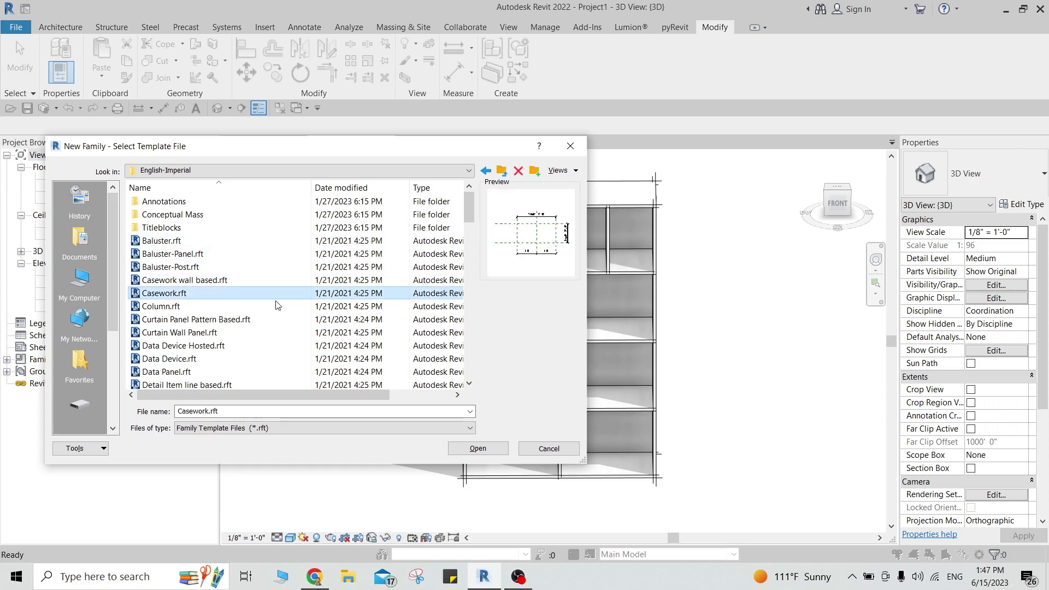
pyautogui.click(479, 452)
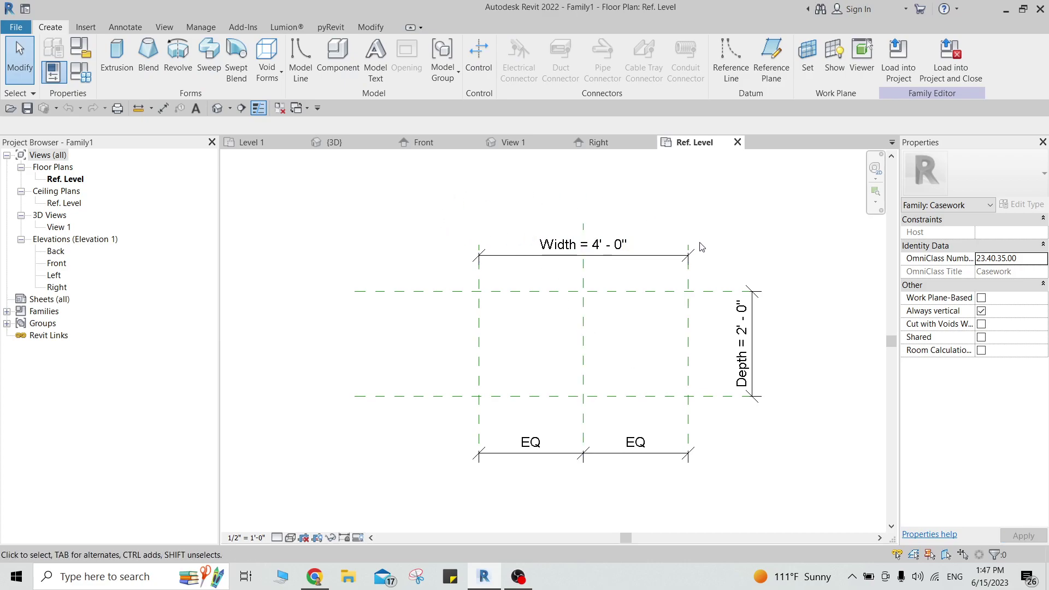
# Step: In Family Types, set the family's Depth to 1'-6" and Width to 3'-0" and apply
pyautogui.moveTo(696, 250); pyautogui.dragTo(583, 248, button='middle')
pyautogui.moveTo(489, 282); pyautogui.dragTo(616, 284, button='middle')
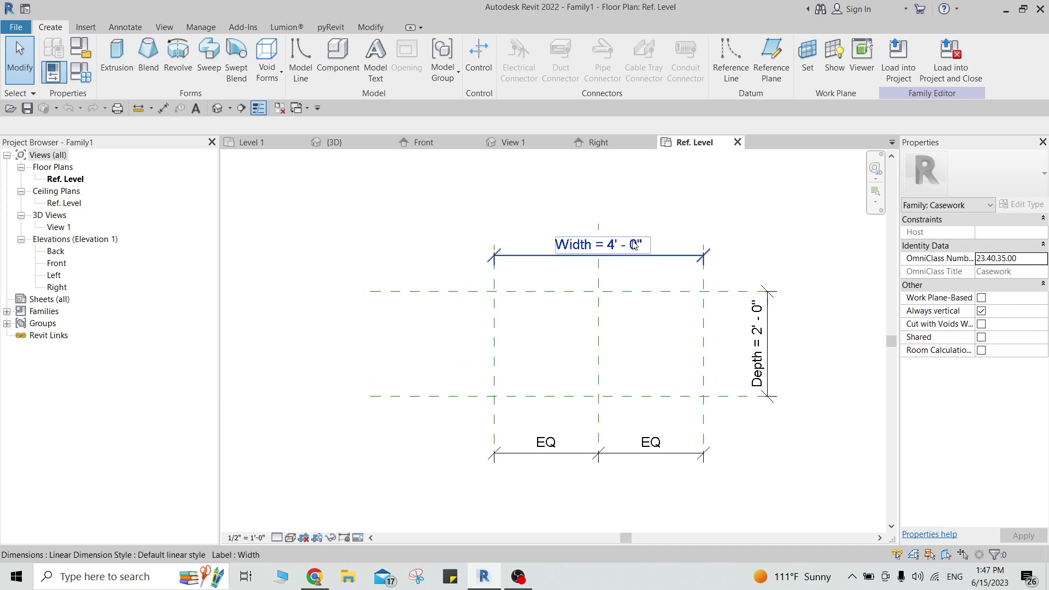
pyautogui.click(80, 72)
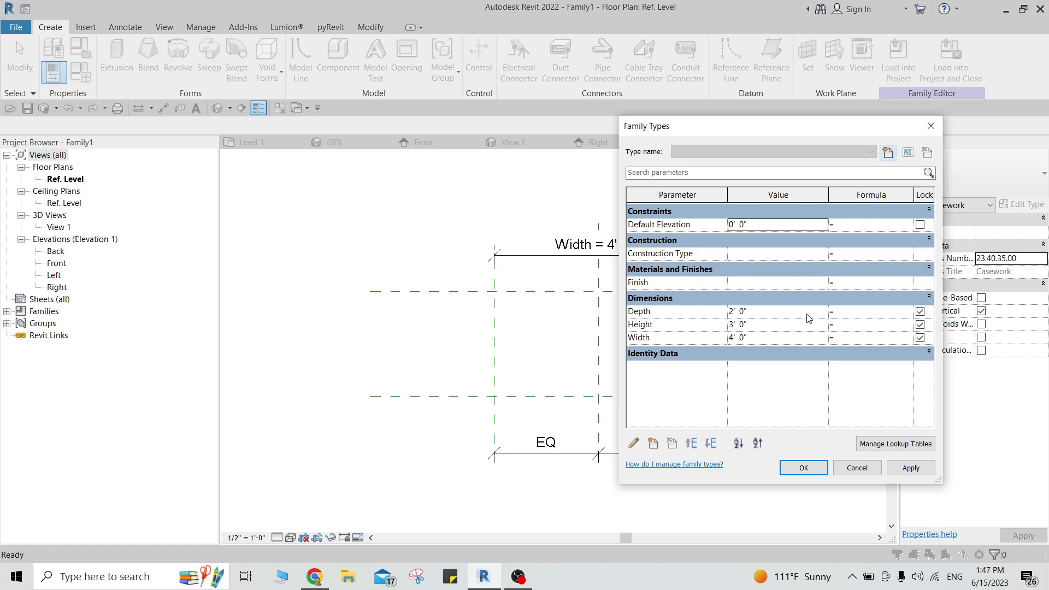
pyautogui.click(932, 126)
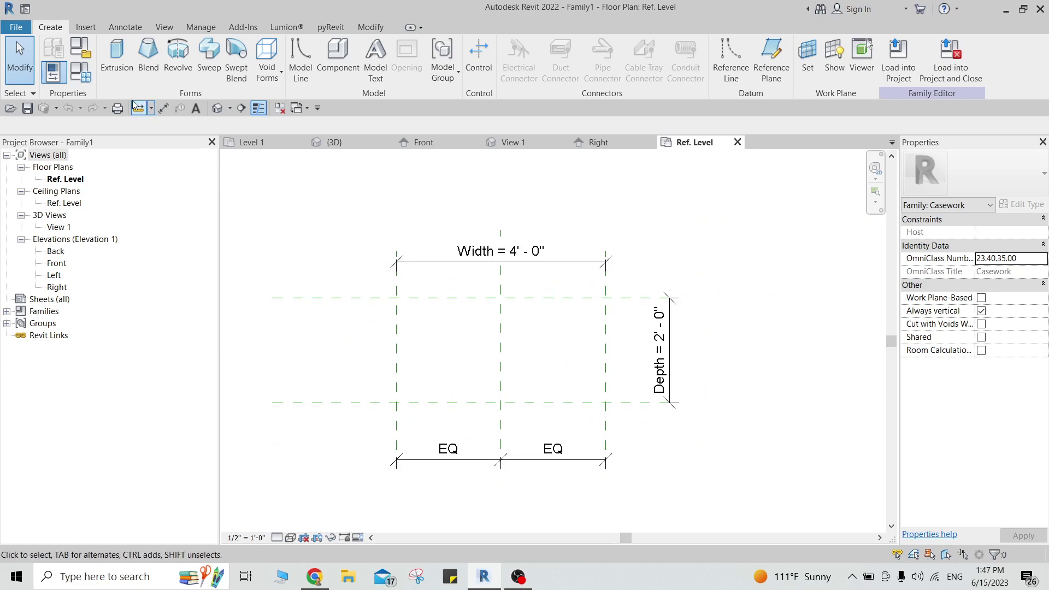
pyautogui.click(53, 71)
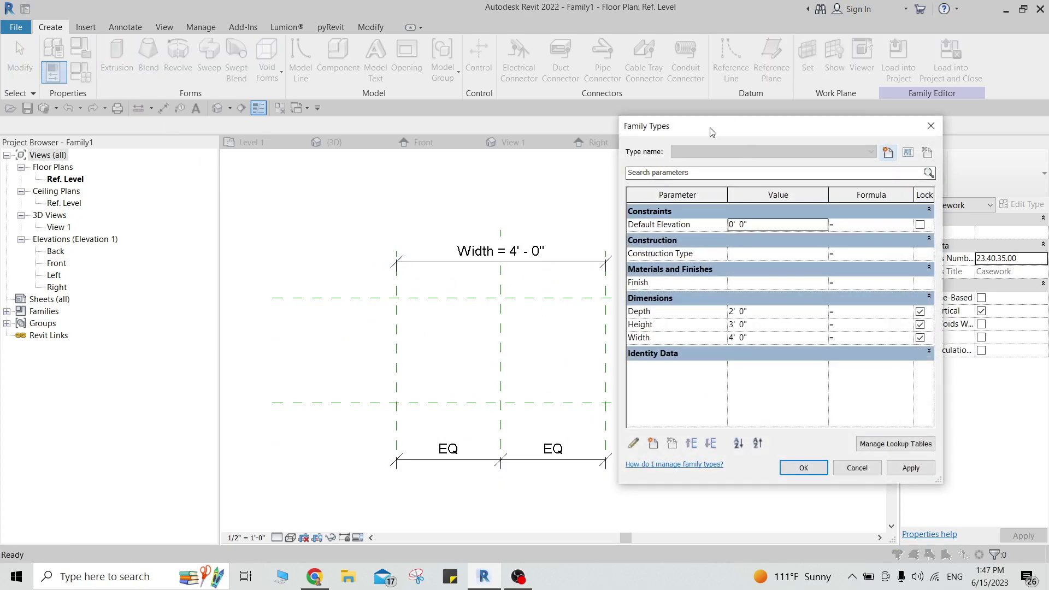
pyautogui.moveTo(713, 131); pyautogui.dragTo(266, 129)
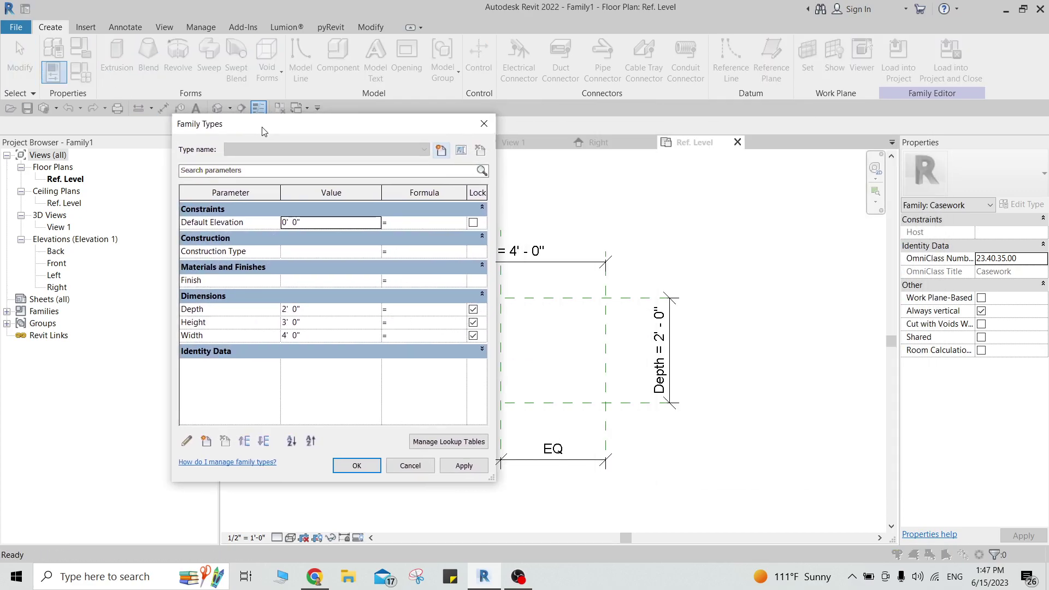
pyautogui.click(326, 311)
pyautogui.write("1'")
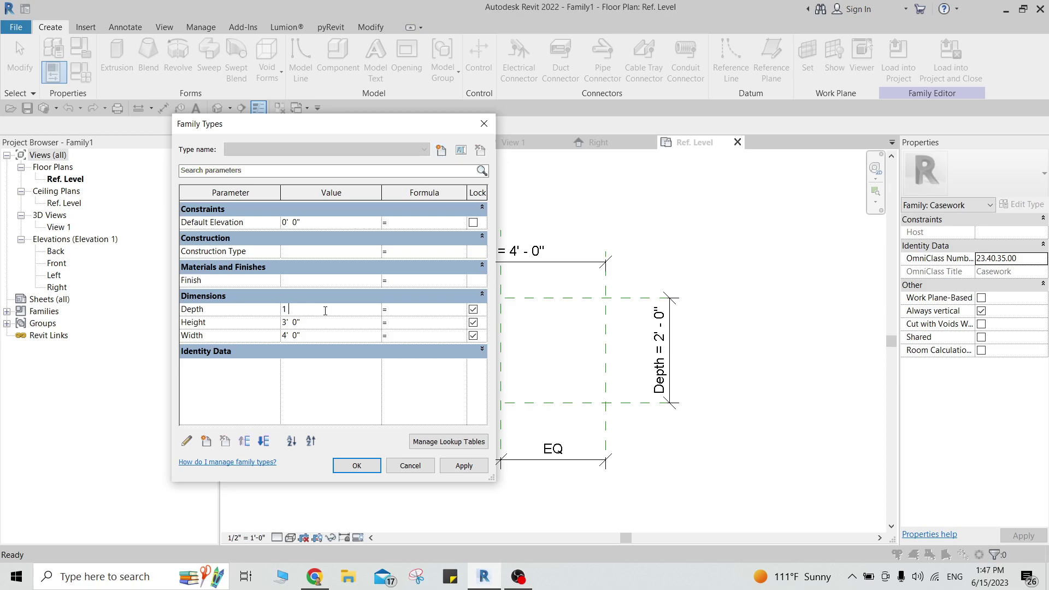
pyautogui.write('  6')
pyautogui.click(313, 323)
pyautogui.write('43')
pyautogui.click(464, 466)
pyautogui.click(357, 465)
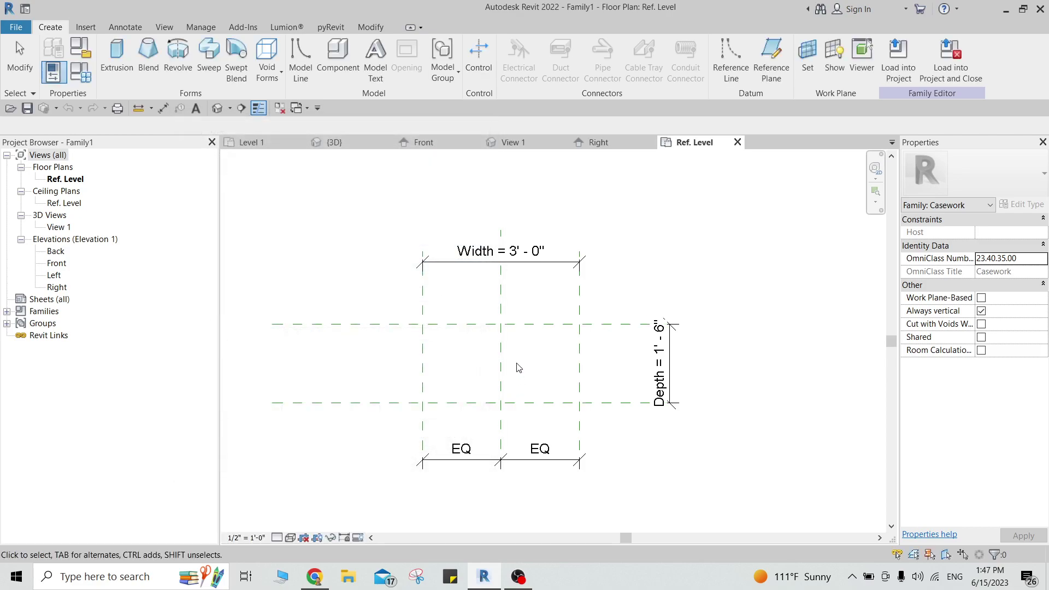
# Step: Orbit Project1's 3D shelving to an angled view from above
pyautogui.scroll(3, 516, 363)
pyautogui.moveTo(370, 223); pyautogui.dragTo(428, 237, button='middle')
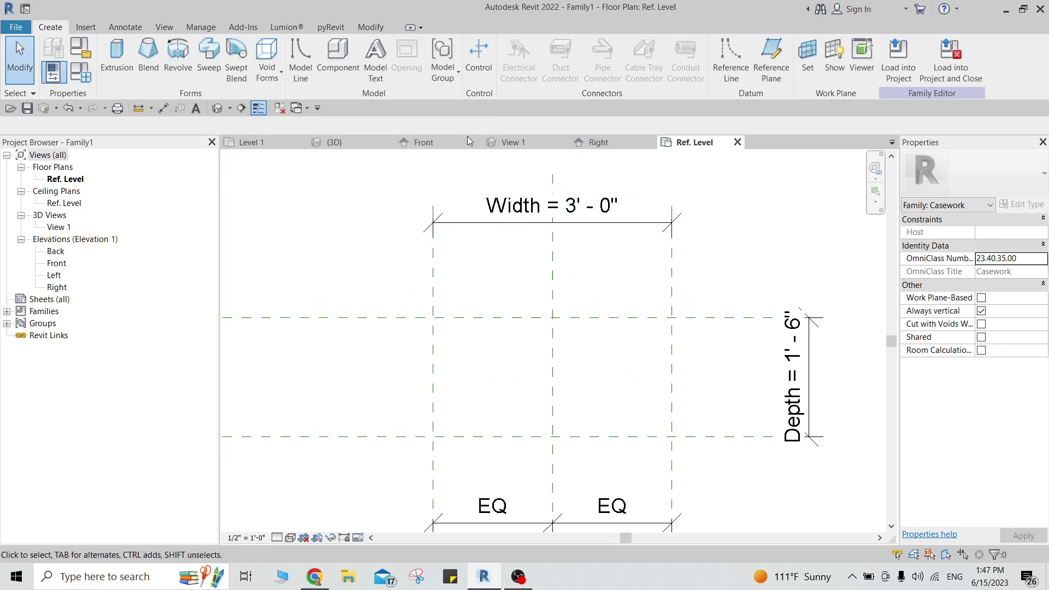
pyautogui.click(334, 142)
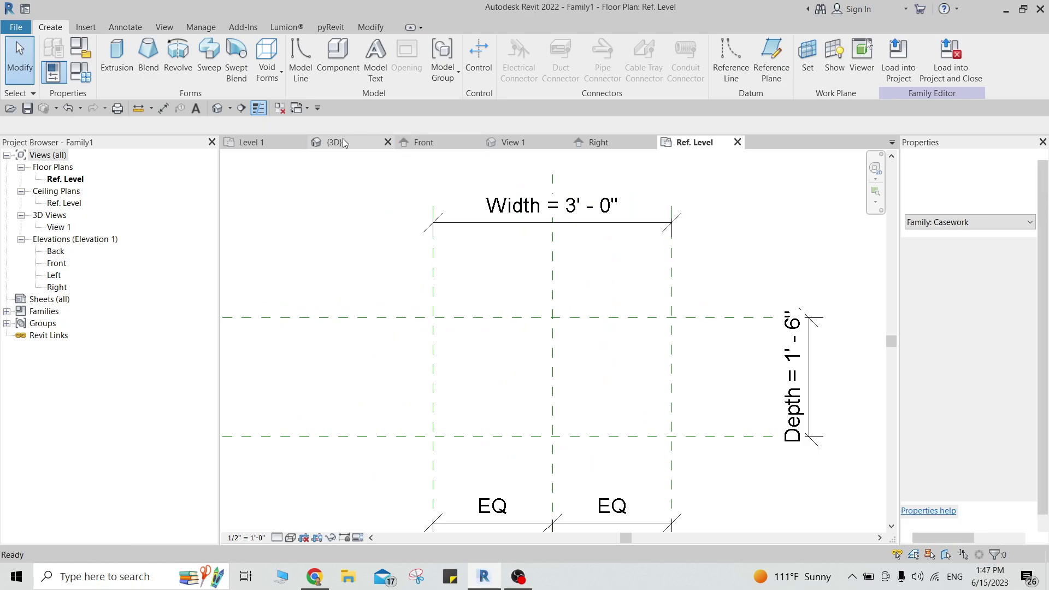
pyautogui.keyDown('shift'); pyautogui.moveTo(583, 326); pyautogui.dragTo(621, 301, button='middle'); pyautogui.keyUp('shift')
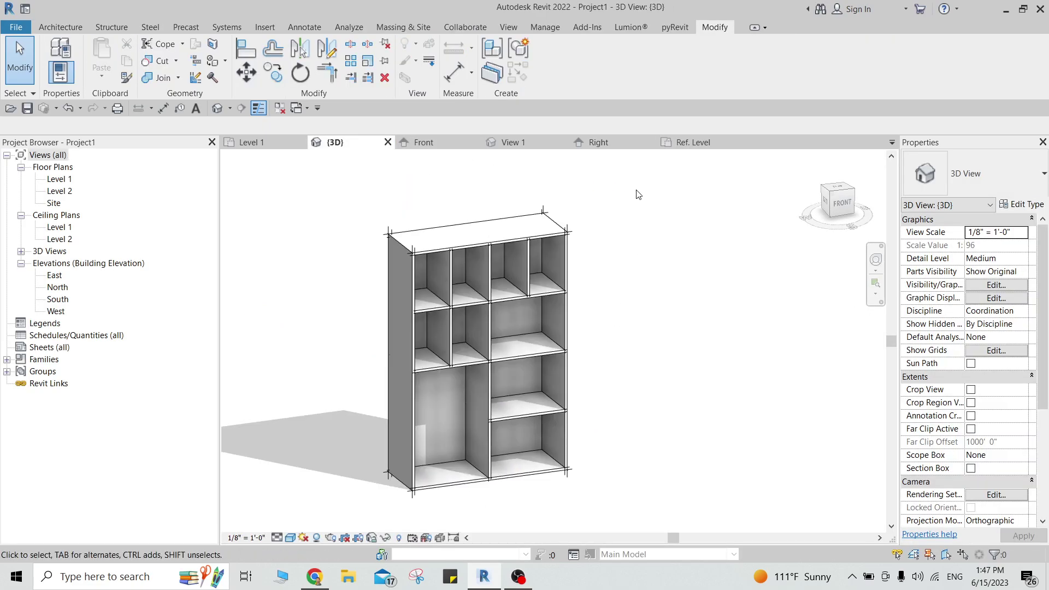
# Step: Snip the 3D shelving cabinet with Win+Shift+S and open the capture for markup
pyautogui.press('super+shift+s')
pyautogui.moveTo(628, 172); pyautogui.dragTo(342, 525)
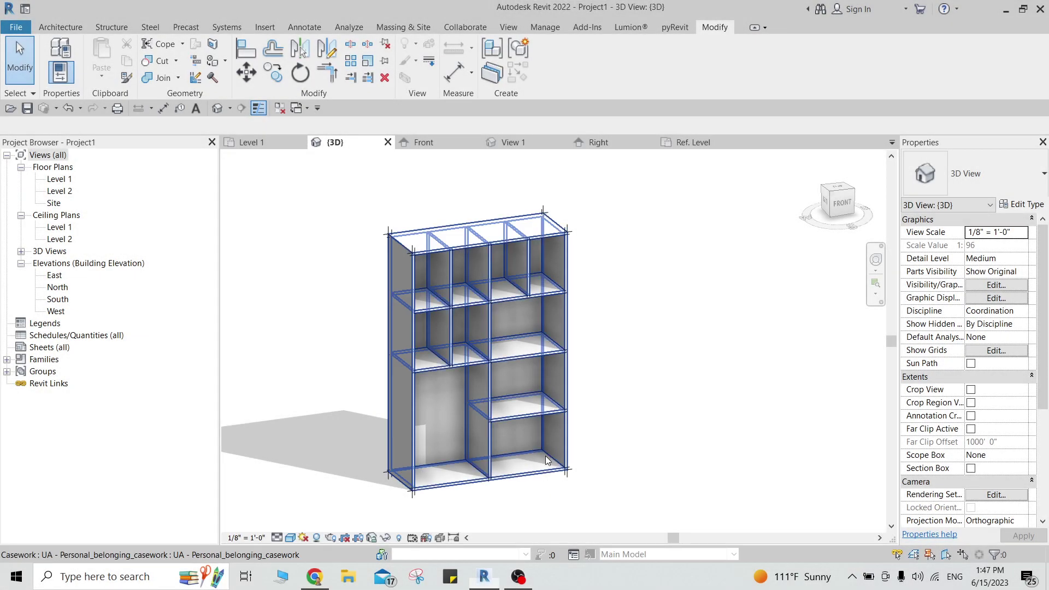
pyautogui.click(909, 438)
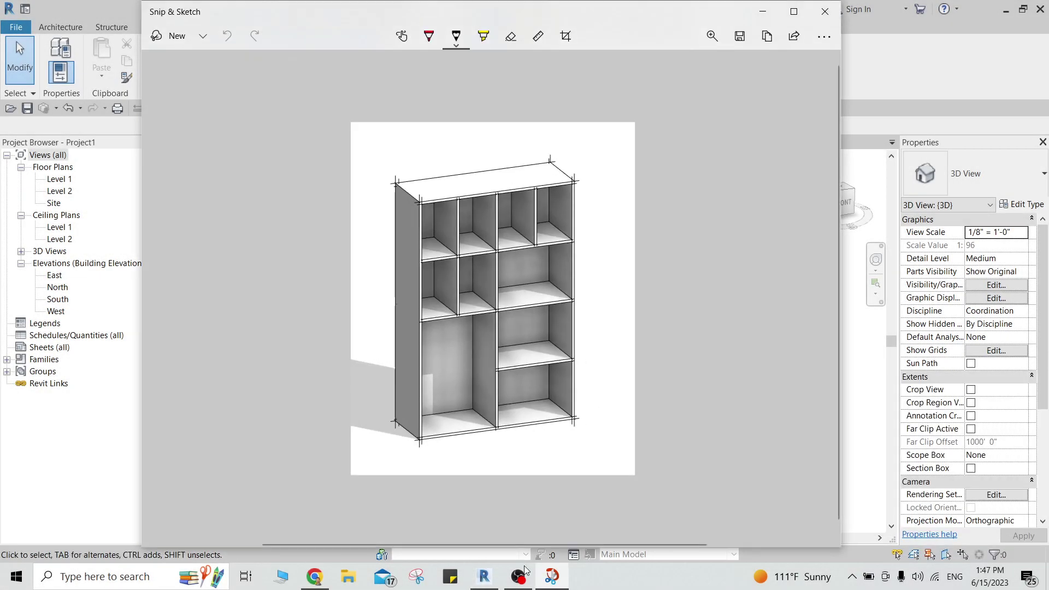
# Step: Close Project1 and its other views in Revit without saving changes
pyautogui.click(484, 576)
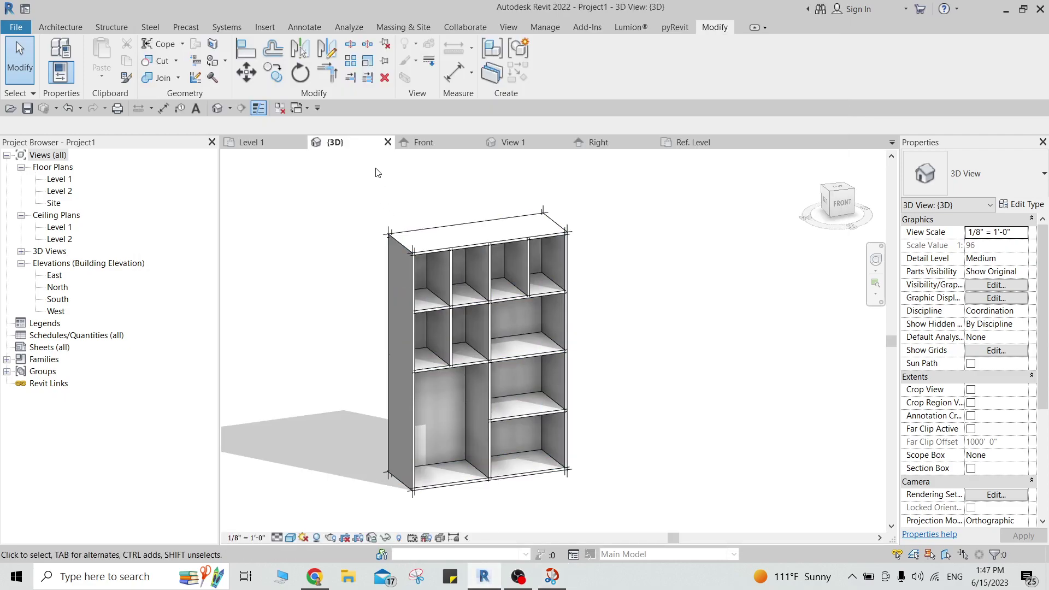
pyautogui.click(280, 108)
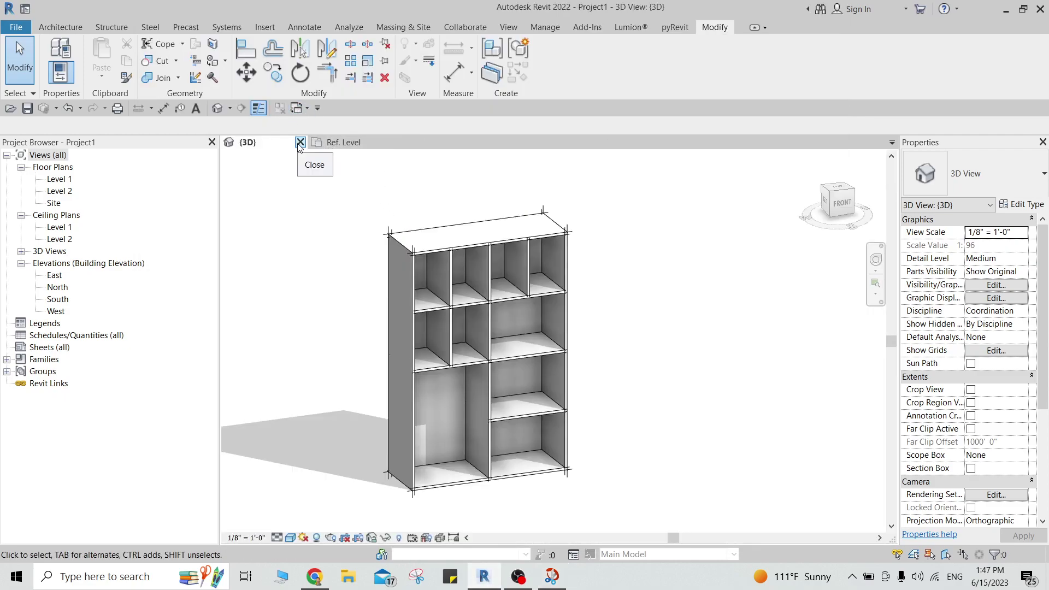
pyautogui.click(300, 142)
pyautogui.click(553, 292)
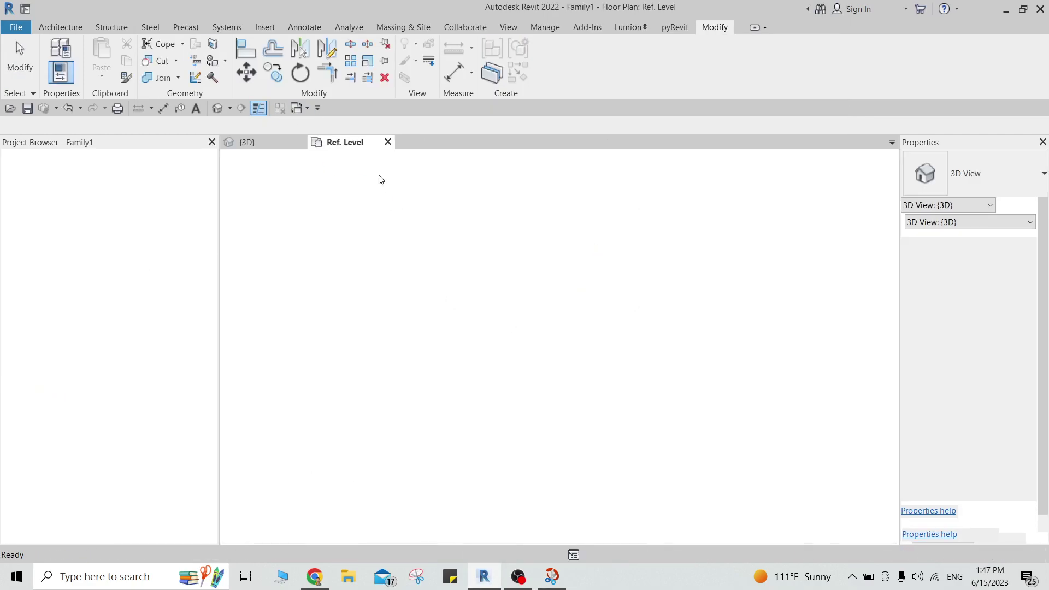
pyautogui.scroll(-1, 499, 295)
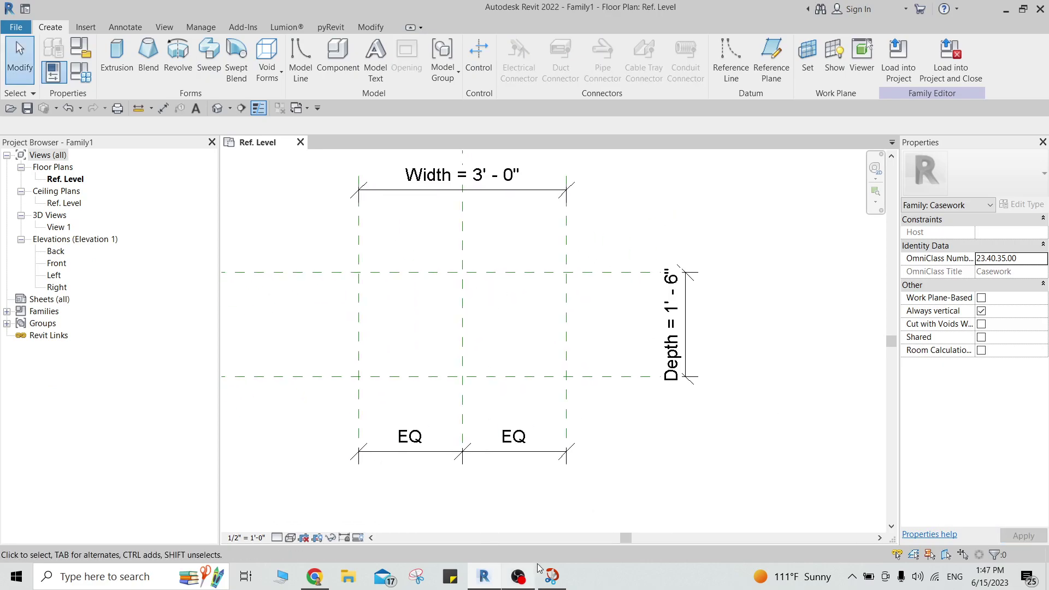
# Step: Trace the cabinet's top front and left edges in red pen on the snip
pyautogui.click(552, 575)
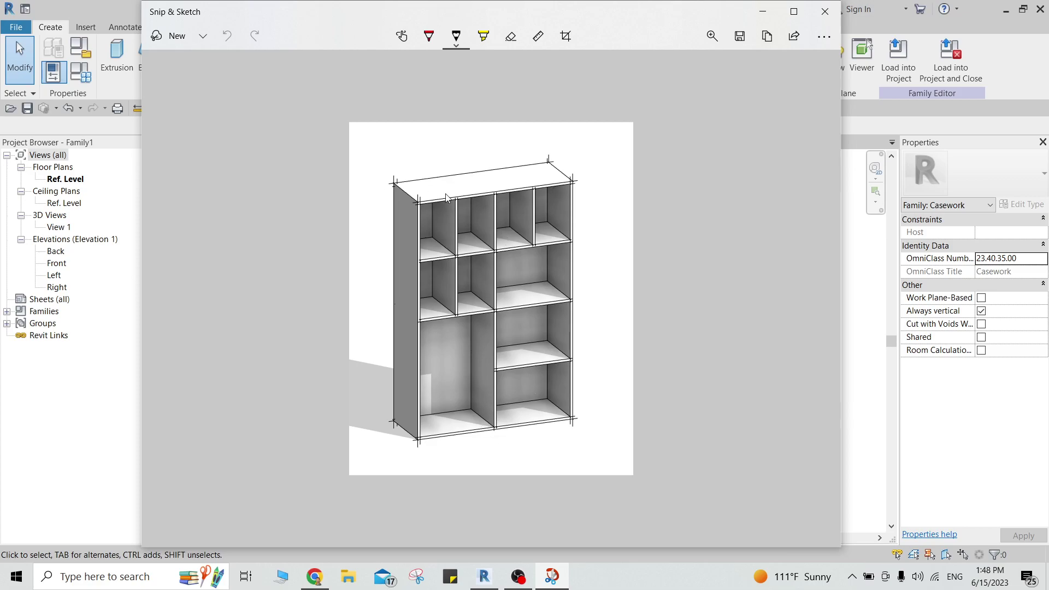
pyautogui.click(429, 36)
pyautogui.scroll(-1, 427, 208)
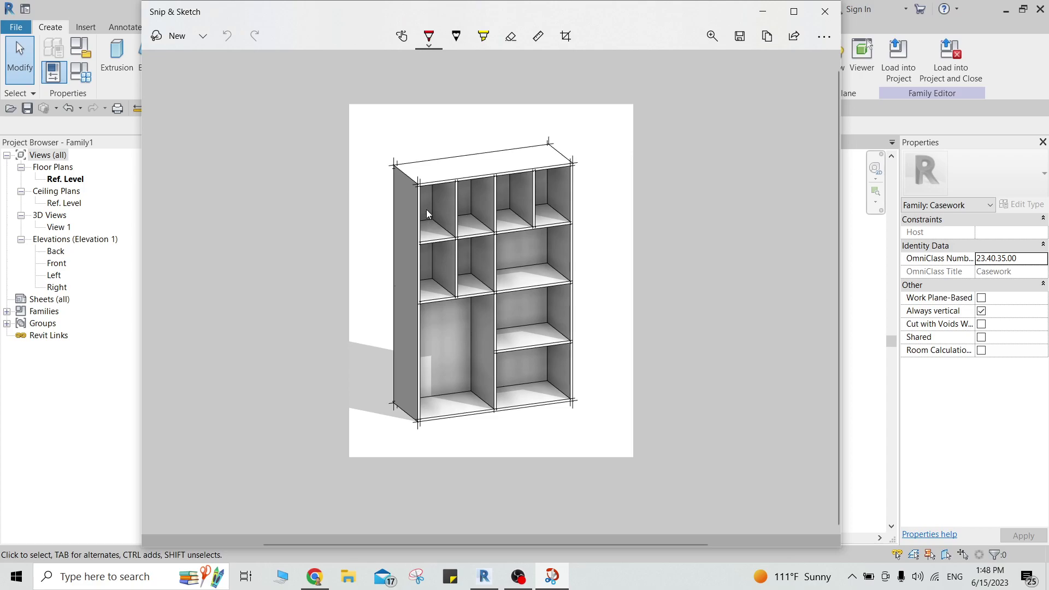
pyautogui.keyDown('ctrl'); pyautogui.scroll(2, 418, 204); pyautogui.keyUp('ctrl')
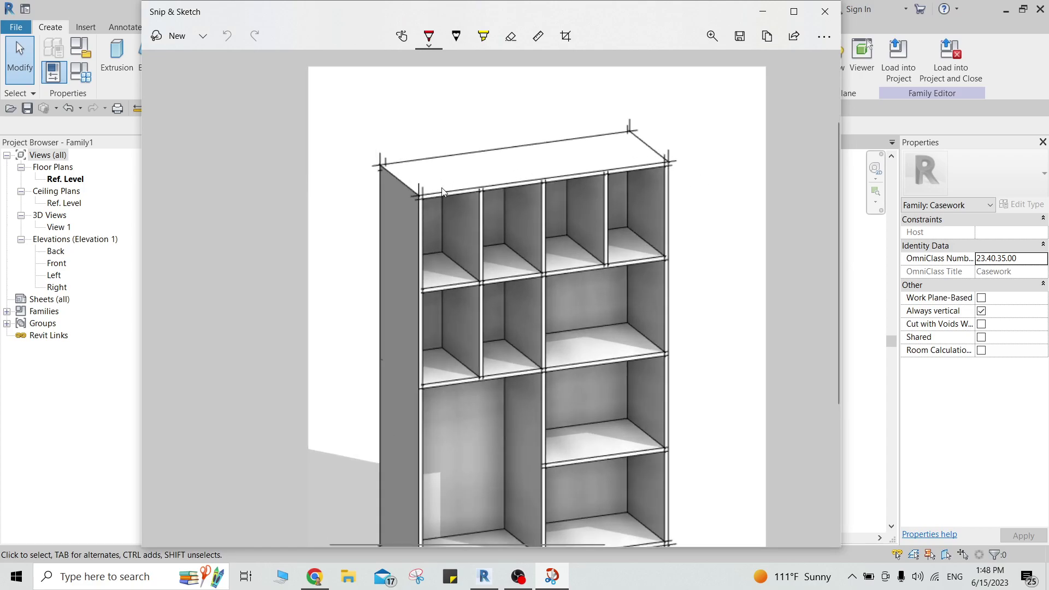
pyautogui.moveTo(693, 160); pyautogui.dragTo(417, 194)
pyautogui.moveTo(420, 284); pyautogui.dragTo(418, 328)
pyautogui.scroll(-2, 642, 429)
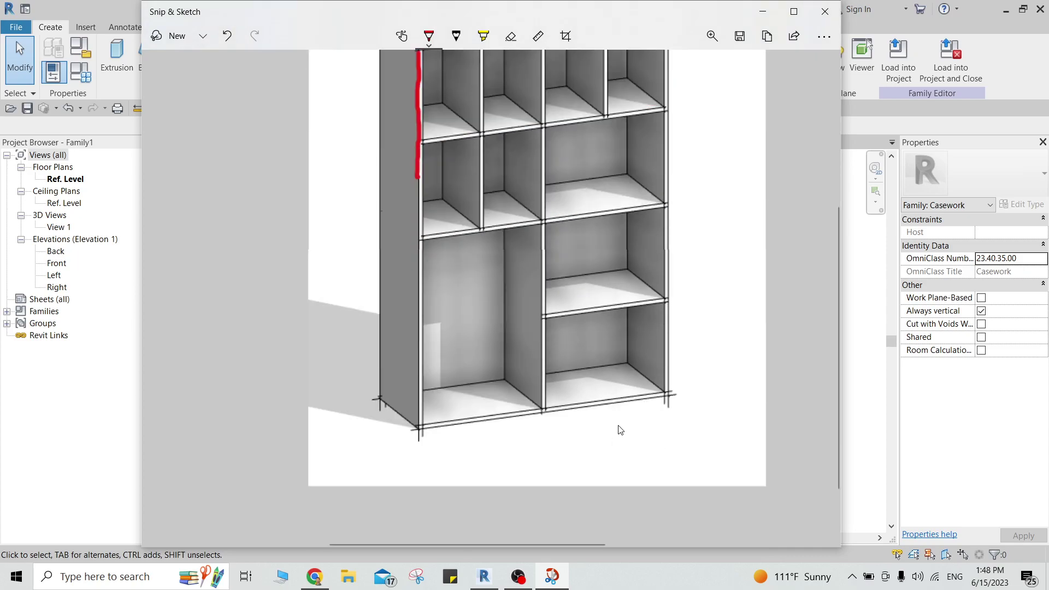
pyautogui.keyDown('ctrl'); pyautogui.scroll(-1, 620, 411); pyautogui.keyUp('ctrl')
pyautogui.scroll(1, 609, 363)
pyautogui.keyDown('ctrl'); pyautogui.scroll(-1, 608, 360); pyautogui.keyUp('ctrl')
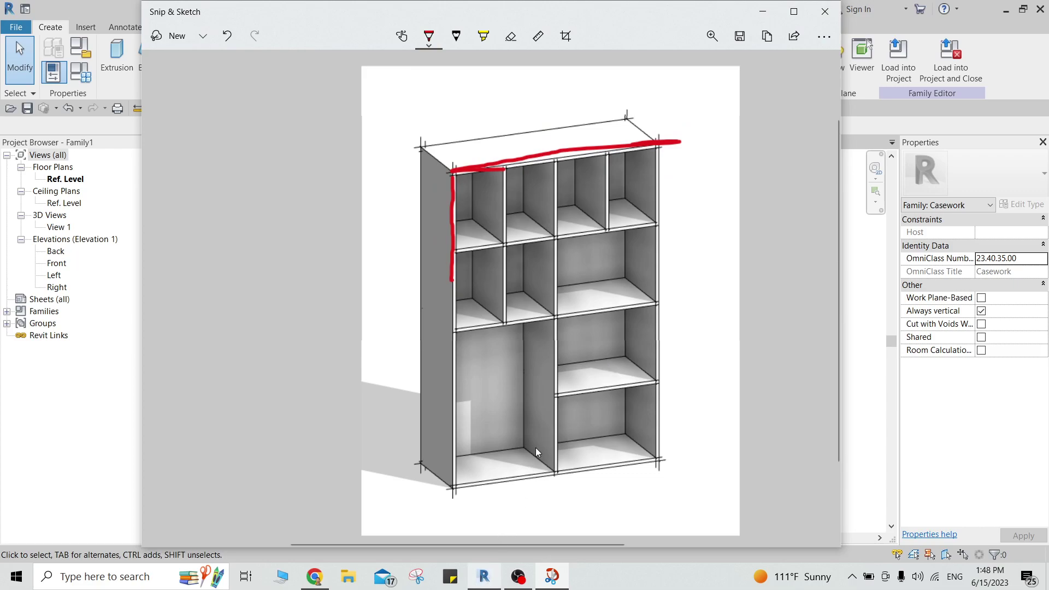
pyautogui.click(481, 583)
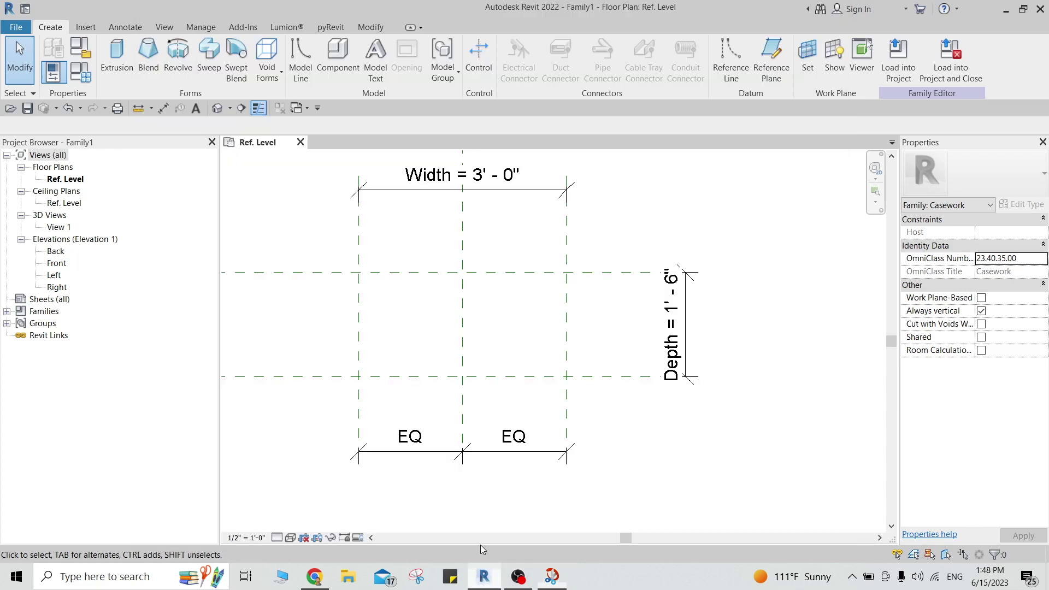
# Step: Select the Back and Front reference planes in the plan, then clear the selection
pyautogui.click(605, 273)
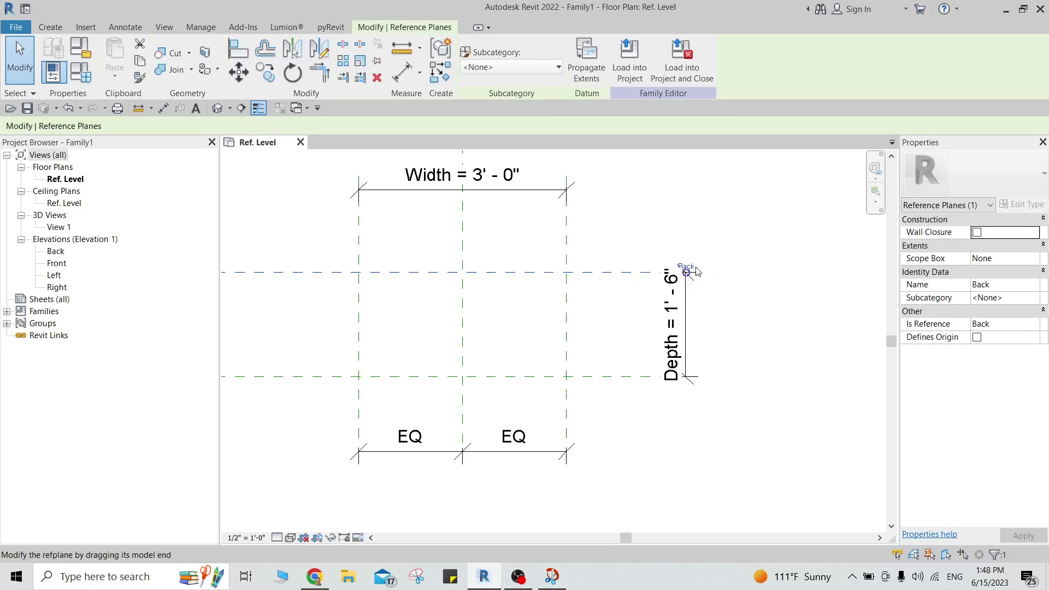
pyautogui.click(616, 387)
pyautogui.click(622, 377)
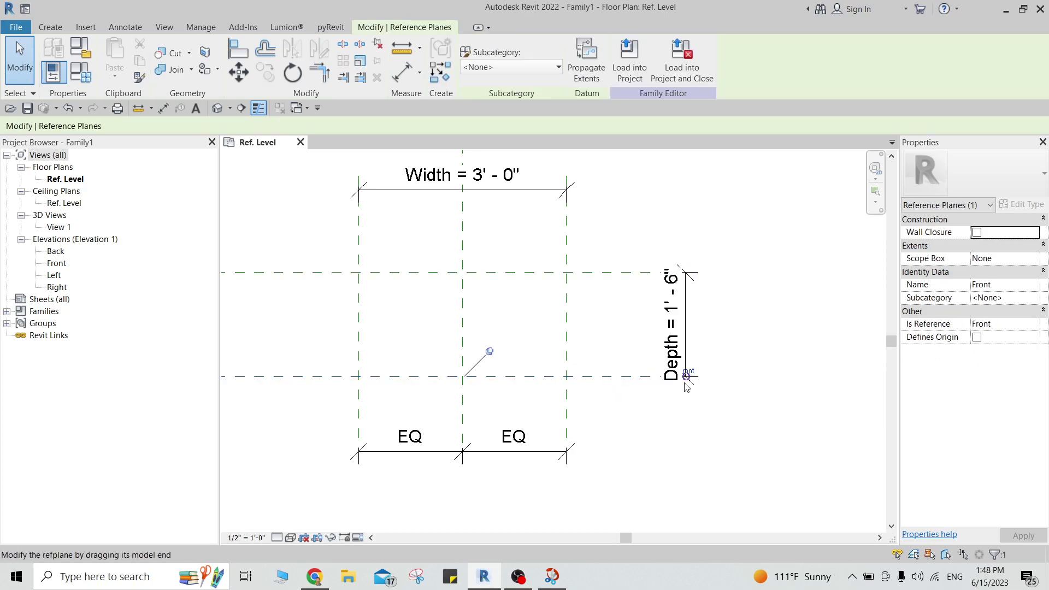
pyautogui.click(756, 371)
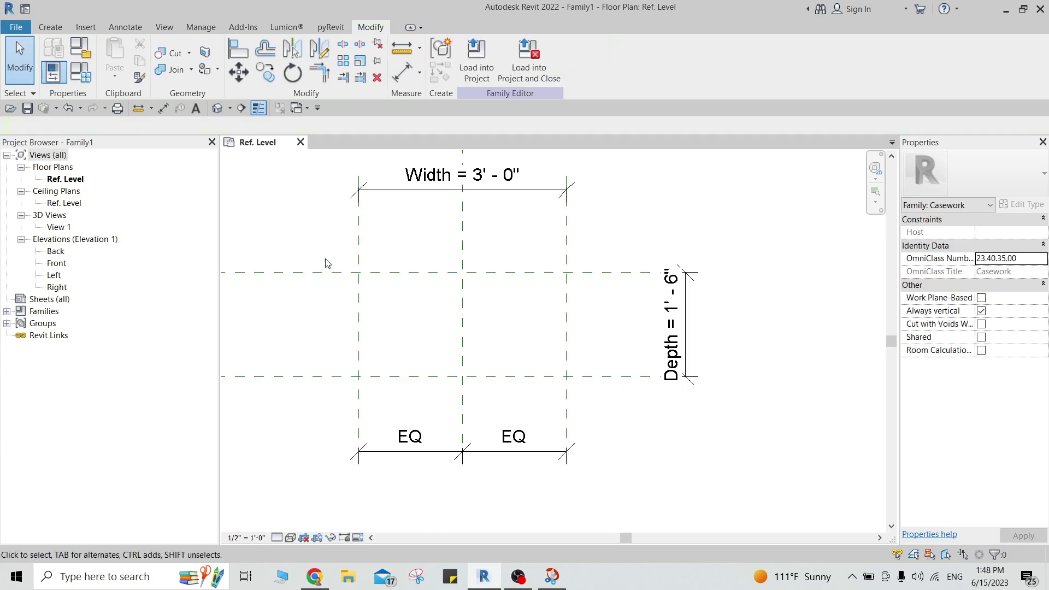
# Step: Open the Front elevation showing the Height dimension and start a solid extrusion
pyautogui.doubleClick(60, 265)
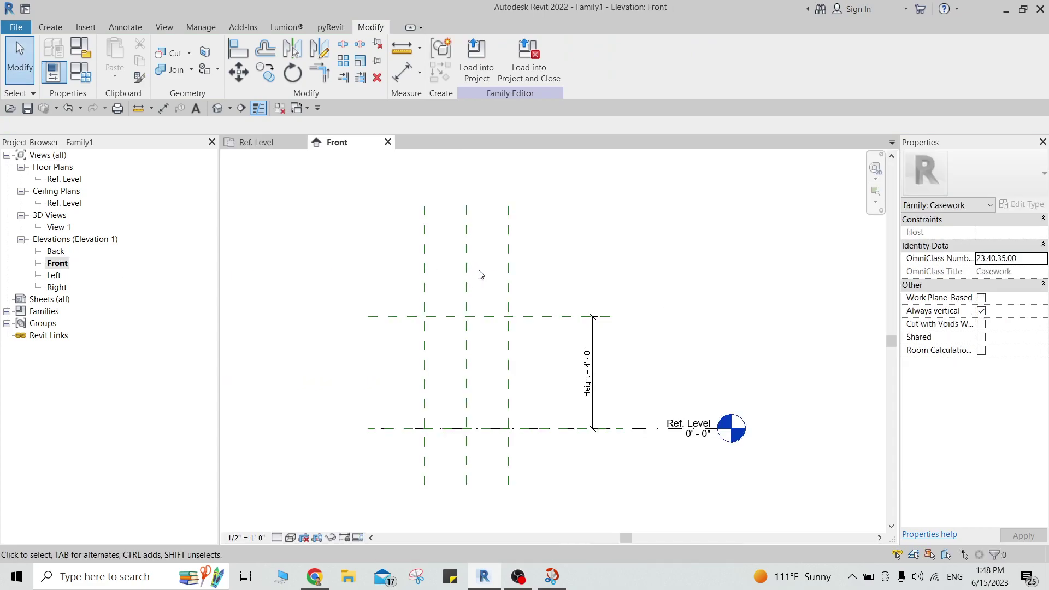
pyautogui.scroll(3, 487, 370)
pyautogui.moveTo(565, 347); pyautogui.dragTo(591, 337, button='middle')
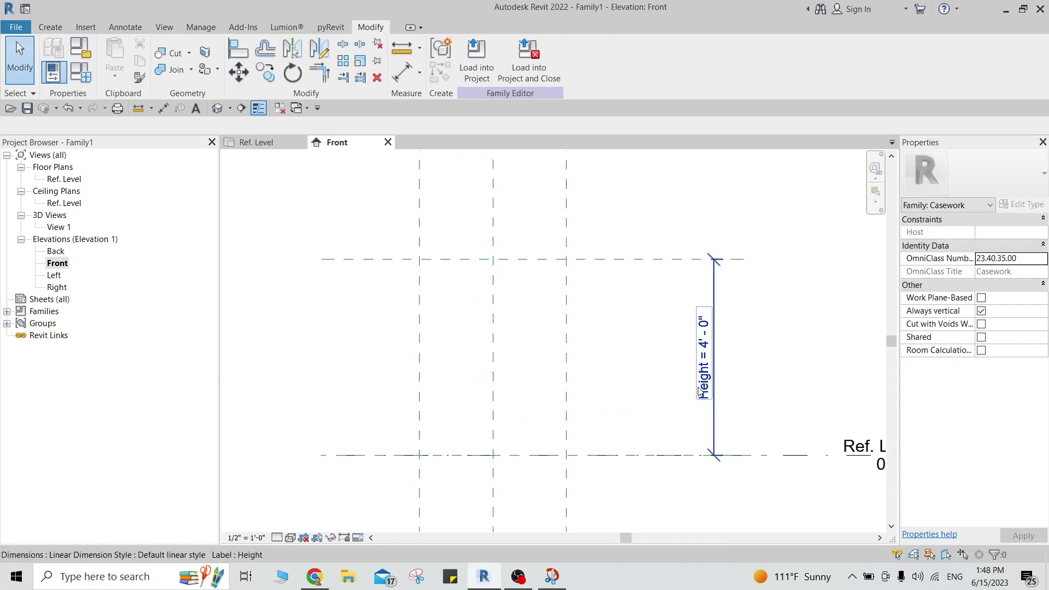
pyautogui.click(50, 27)
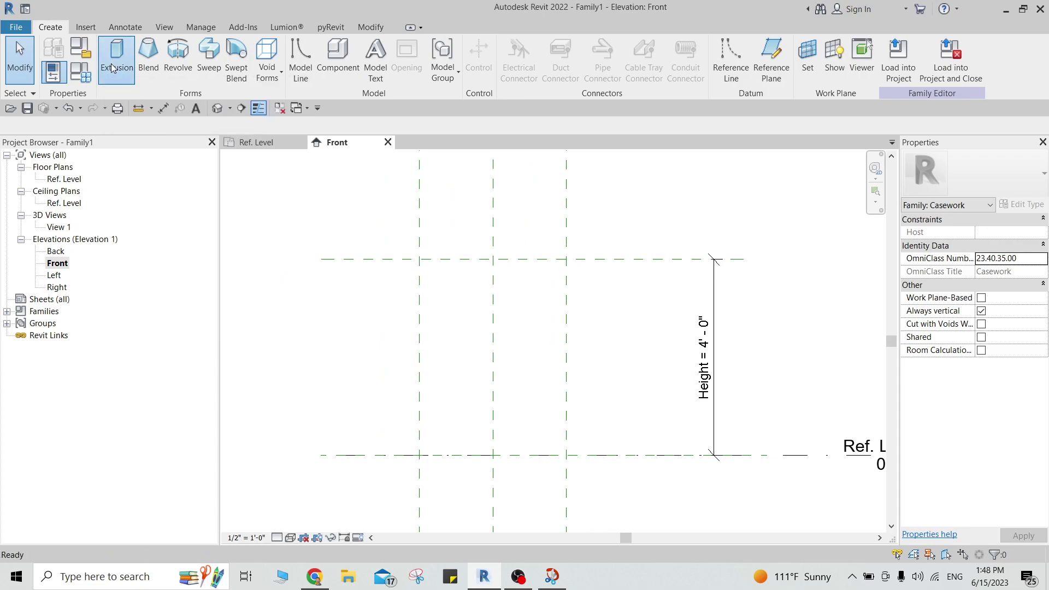
pyautogui.click(112, 68)
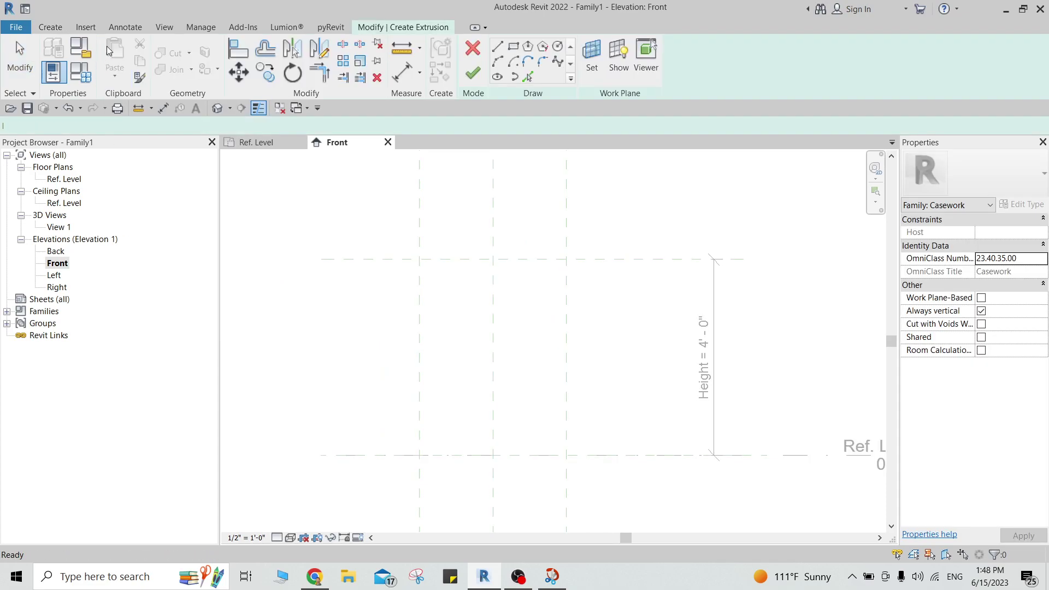
# Step: Set the extrusion's work plane to Reference Plane : Back
pyautogui.click(590, 61)
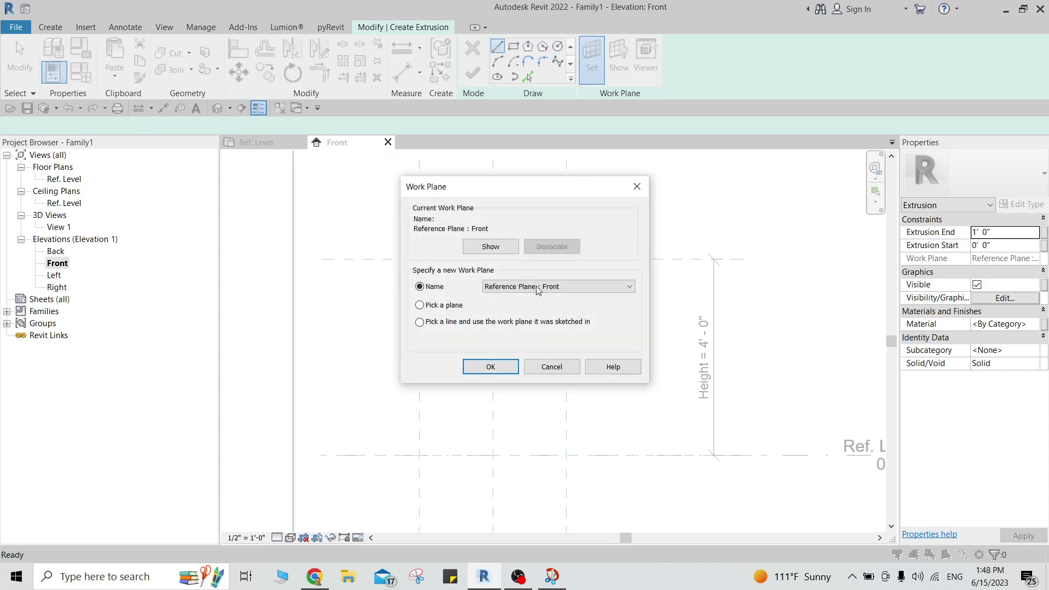
pyautogui.click(529, 288)
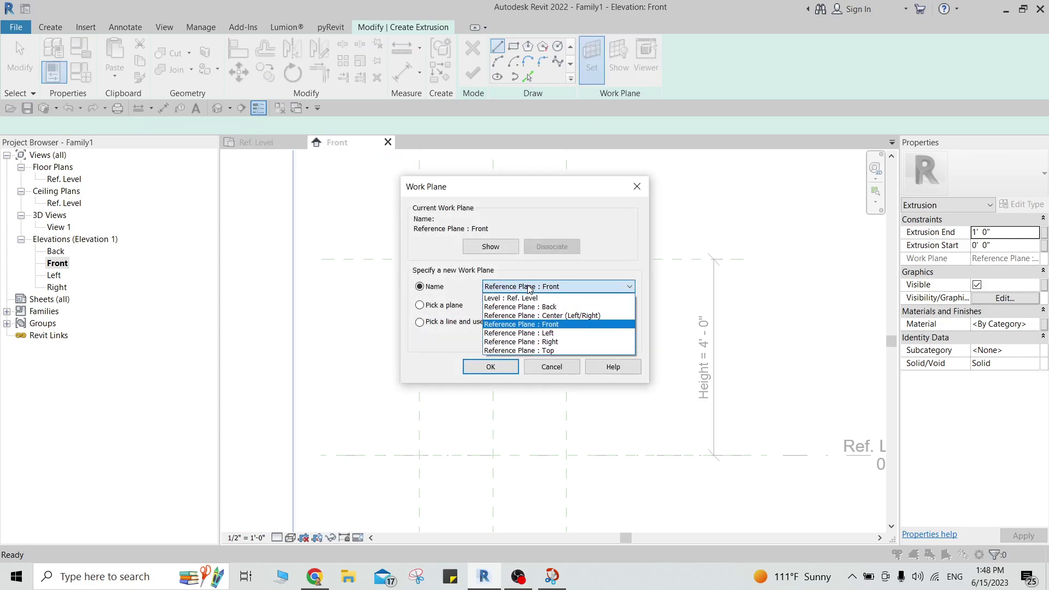
pyautogui.click(508, 308)
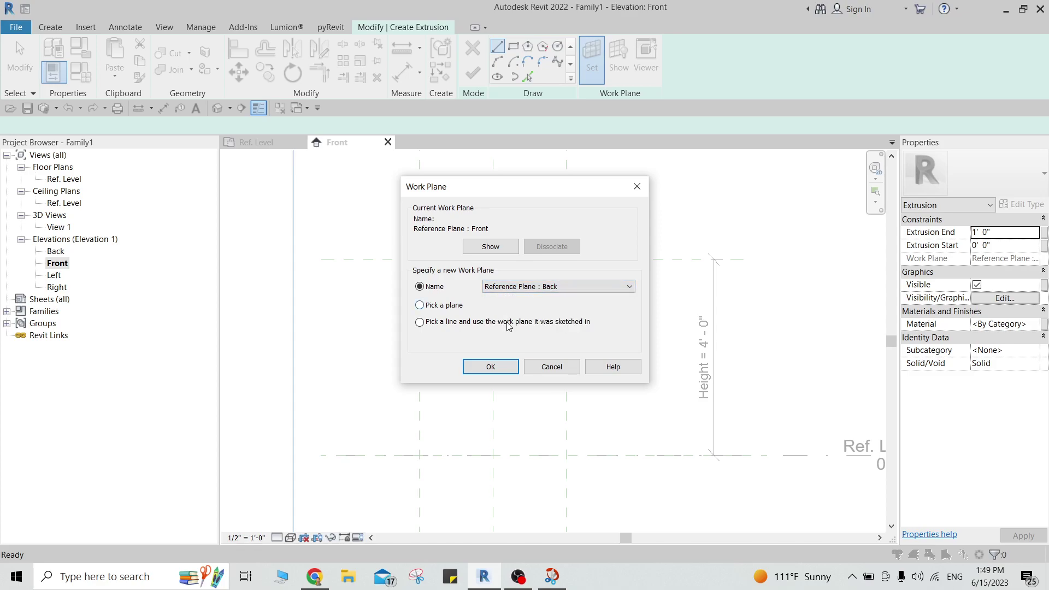
pyautogui.click(491, 367)
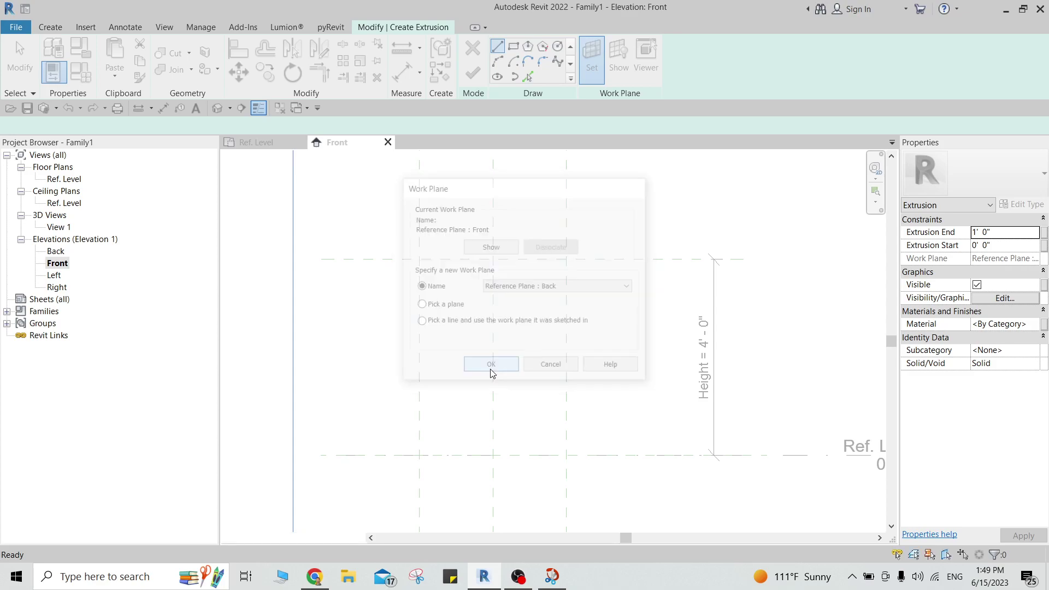
# Step: Draw the outer rectangle on the reference planes and lock all four edges
pyautogui.click(513, 46)
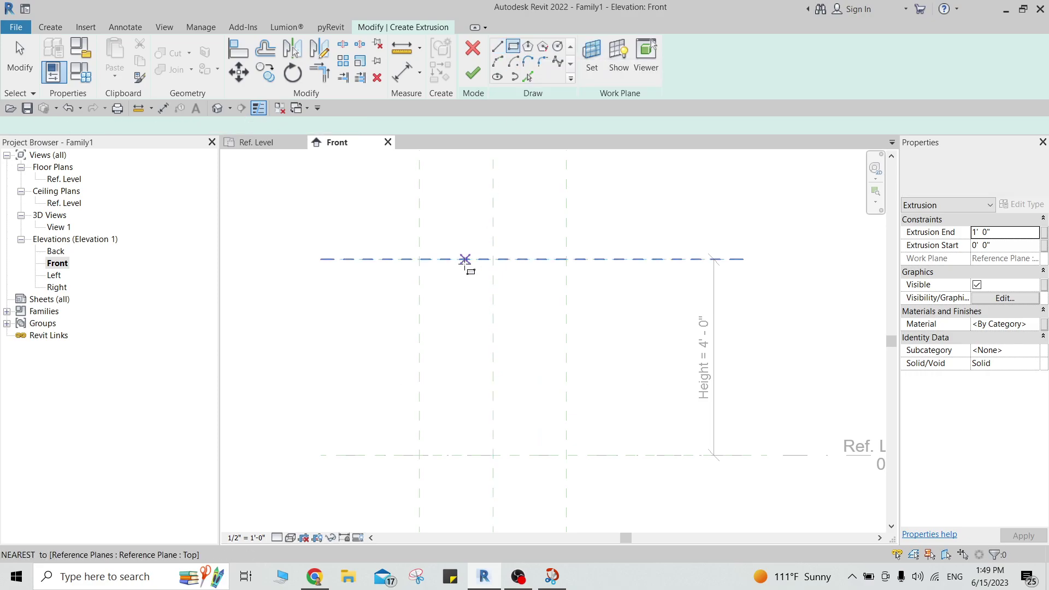
pyautogui.click(420, 259)
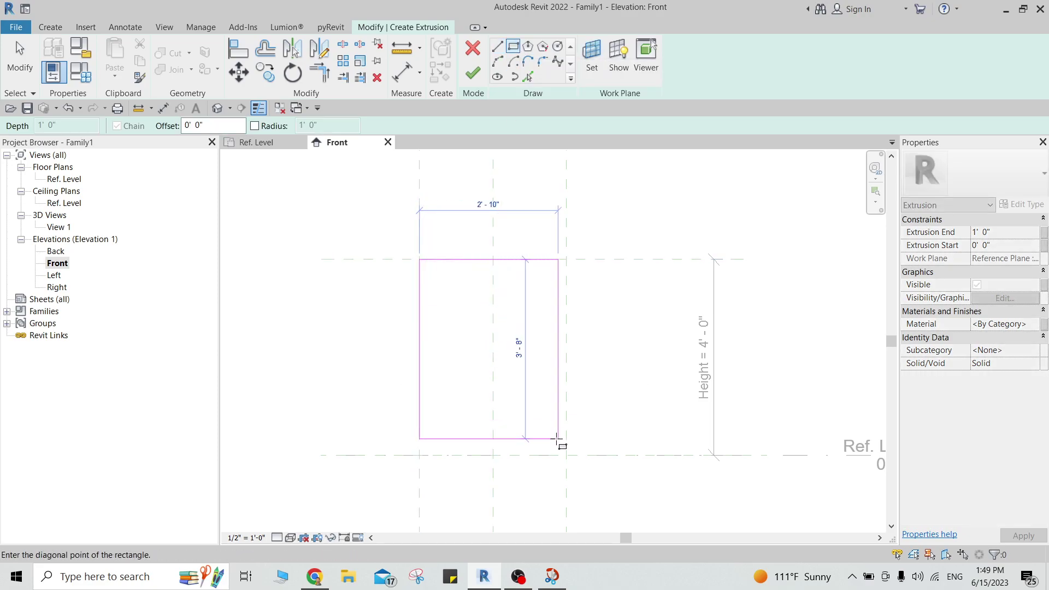
pyautogui.click(565, 455)
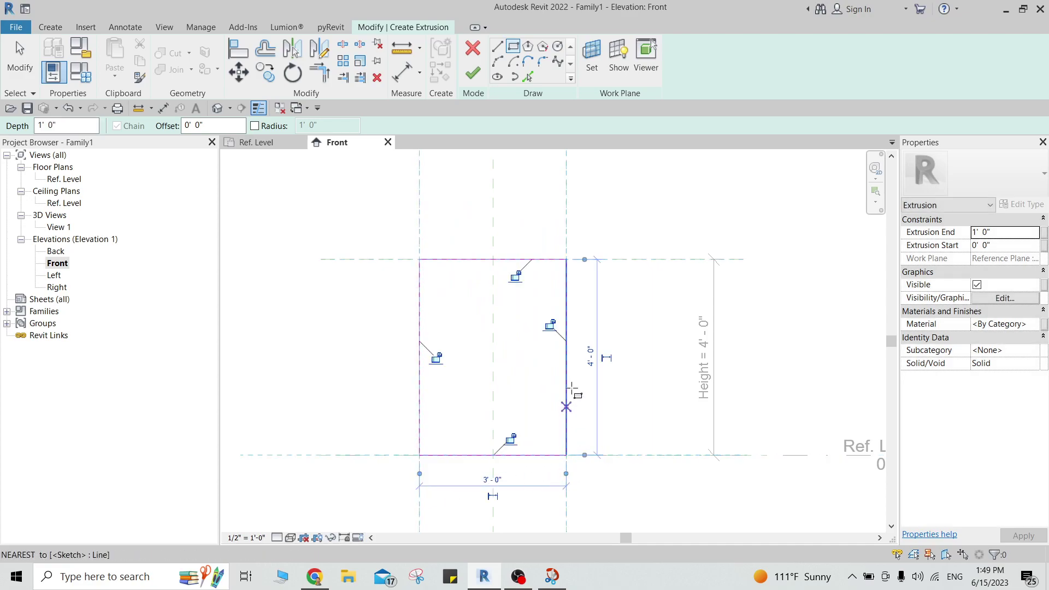
pyautogui.click(436, 358)
pyautogui.click(515, 276)
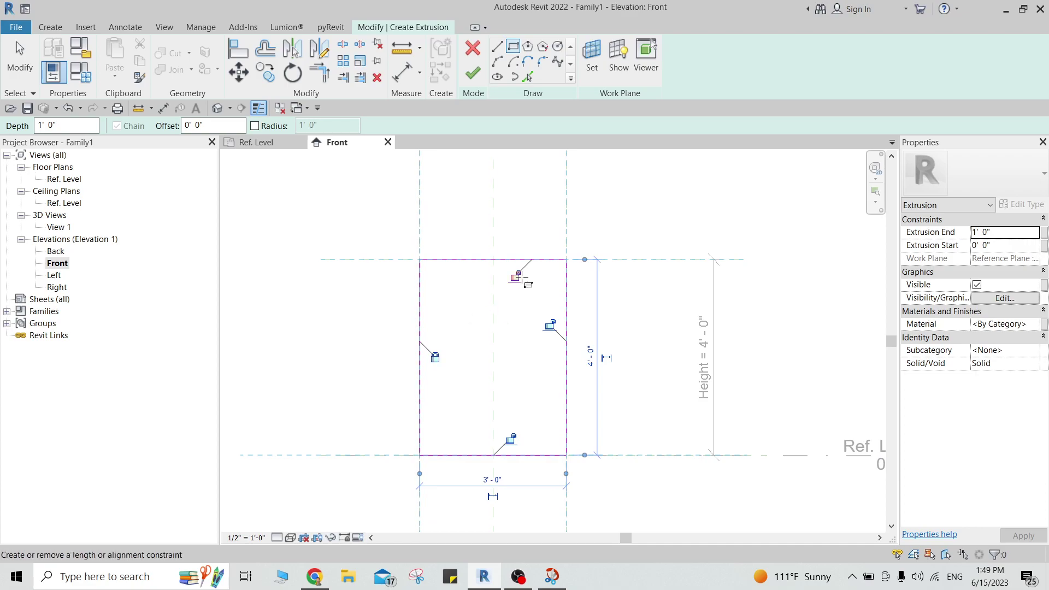
pyautogui.click(550, 324)
pyautogui.click(511, 439)
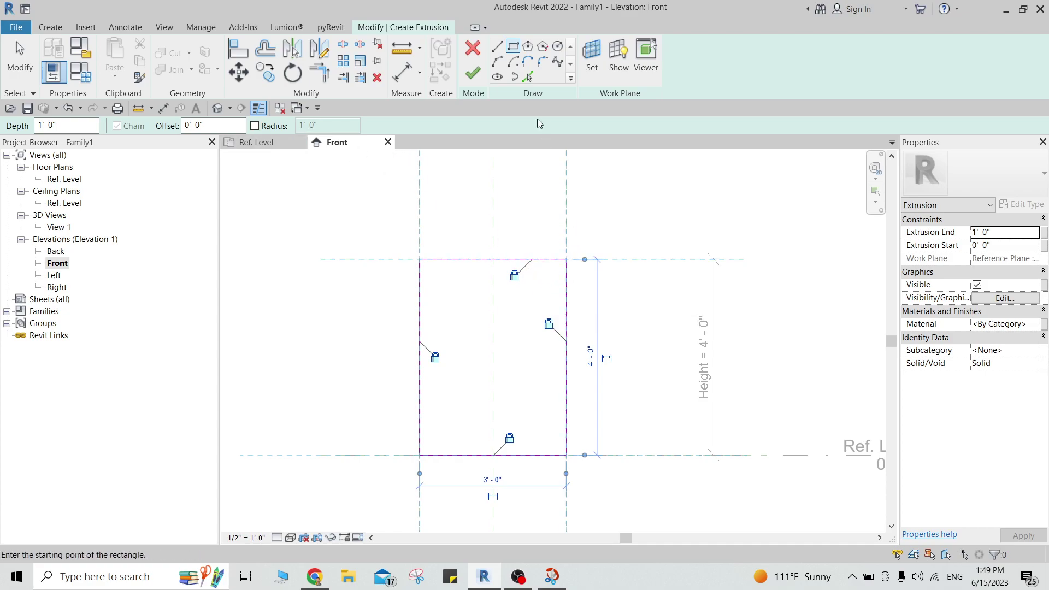
# Step: Set a 3/4" offset and draw the inner rectangle inside the outer one
pyautogui.click(216, 125)
pyautogui.write('3/4')
pyautogui.press('Return')
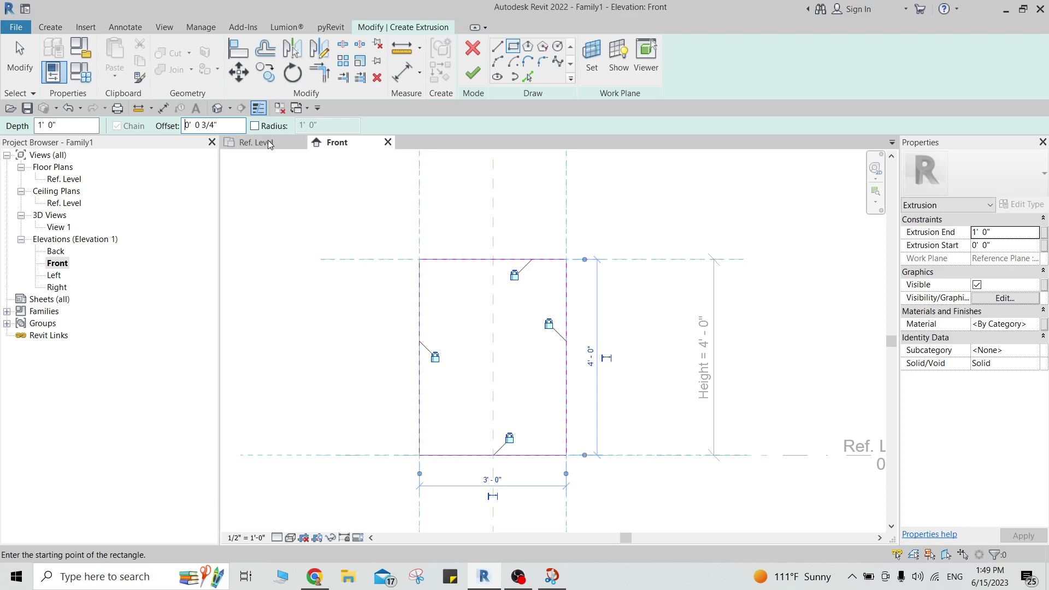
pyautogui.click(566, 259)
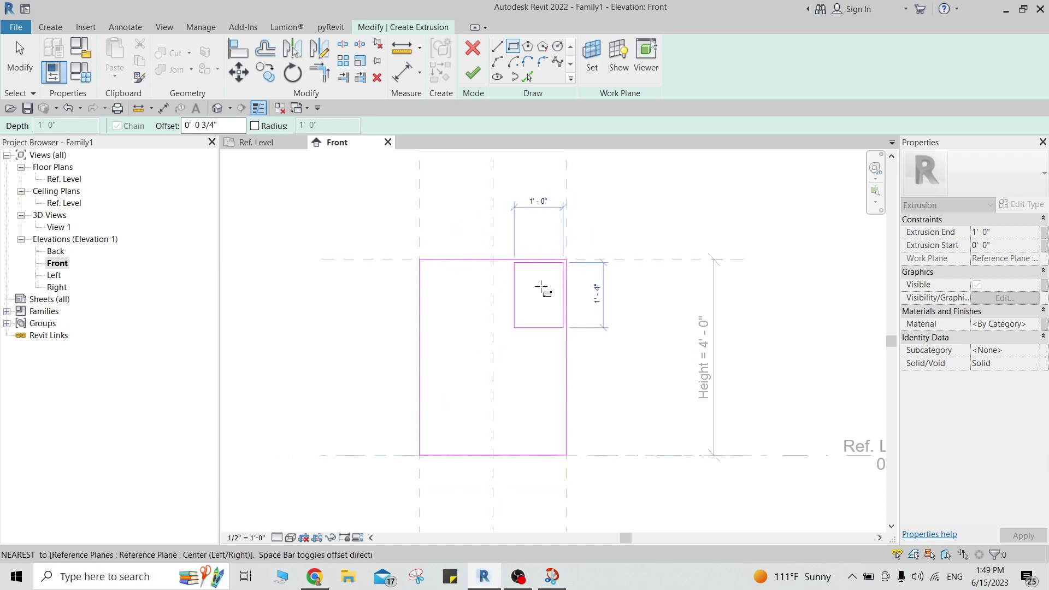
pyautogui.scroll(3, 421, 455)
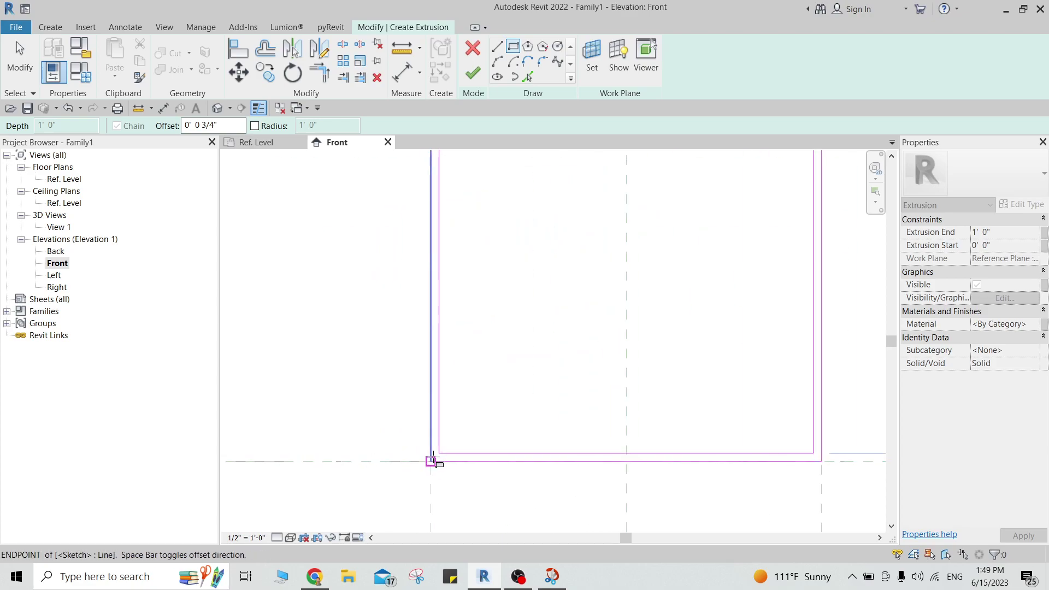
pyautogui.click(433, 460)
pyautogui.scroll(-2, 570, 293)
pyautogui.moveTo(572, 294); pyautogui.dragTo(424, 389, button='middle')
pyautogui.scroll(-1, 418, 382)
pyautogui.moveTo(448, 341); pyautogui.dragTo(426, 372, button='middle')
pyautogui.scroll(1, 496, 280)
pyautogui.press('Escape')
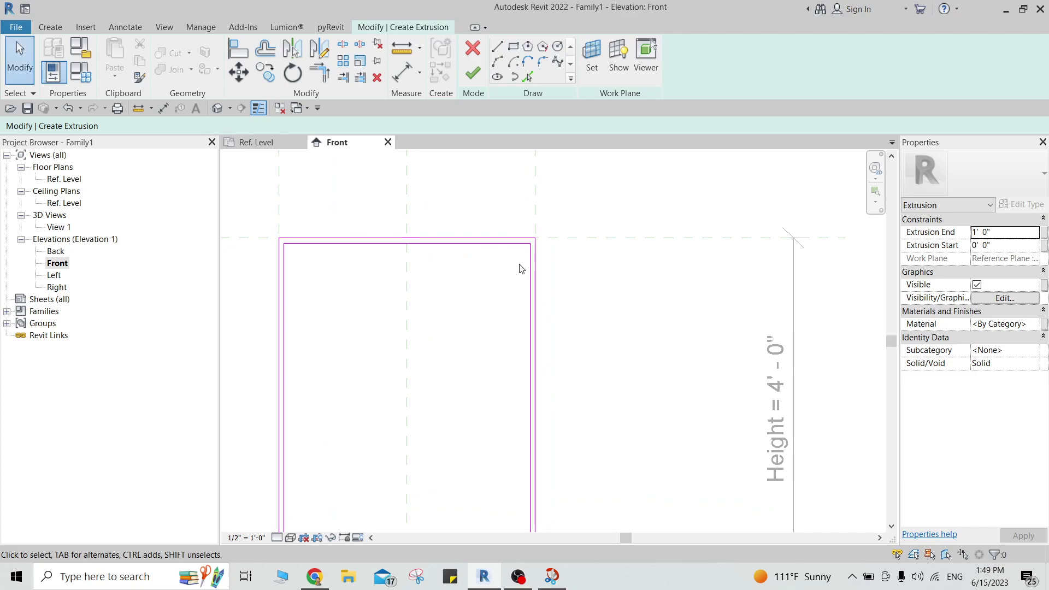
# Step: Pan to the top of the frame profile and start aligned dimensions with DI
pyautogui.moveTo(497, 284); pyautogui.dragTo(492, 298, button='middle')
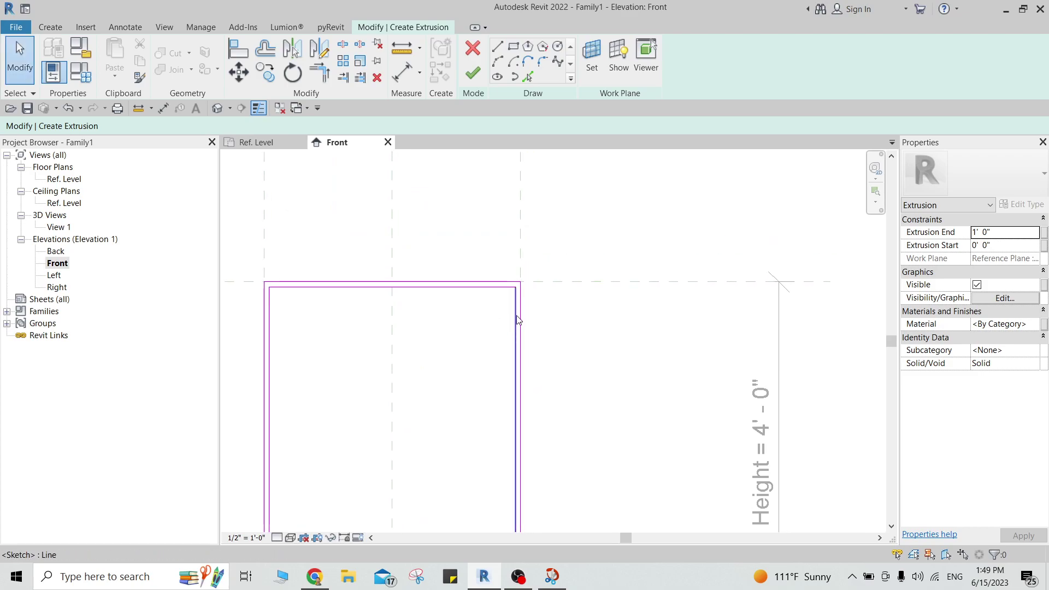
pyautogui.scroll(1, 517, 316)
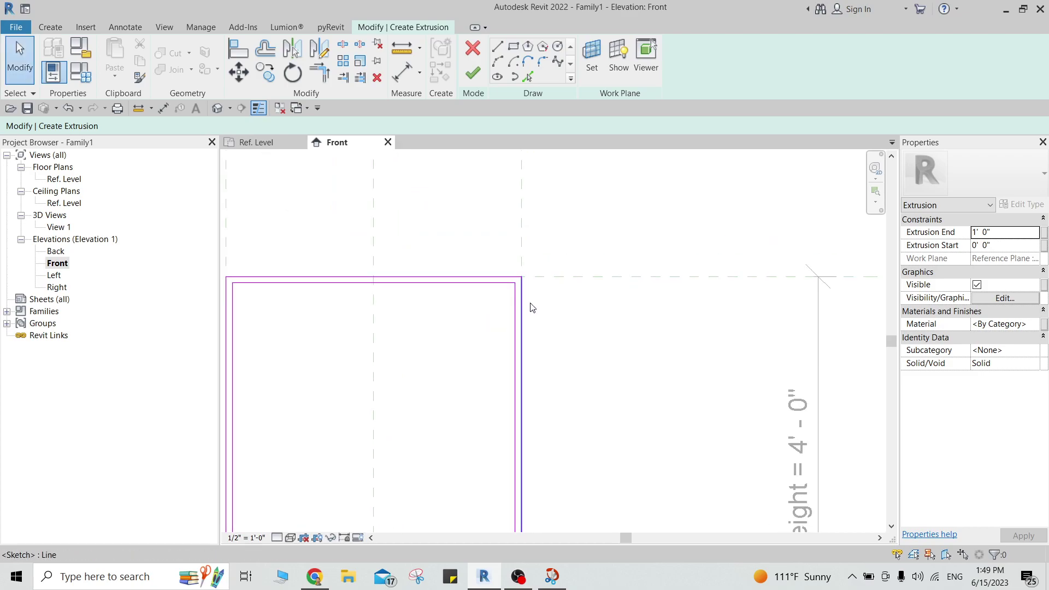
pyautogui.scroll(-2, 540, 328)
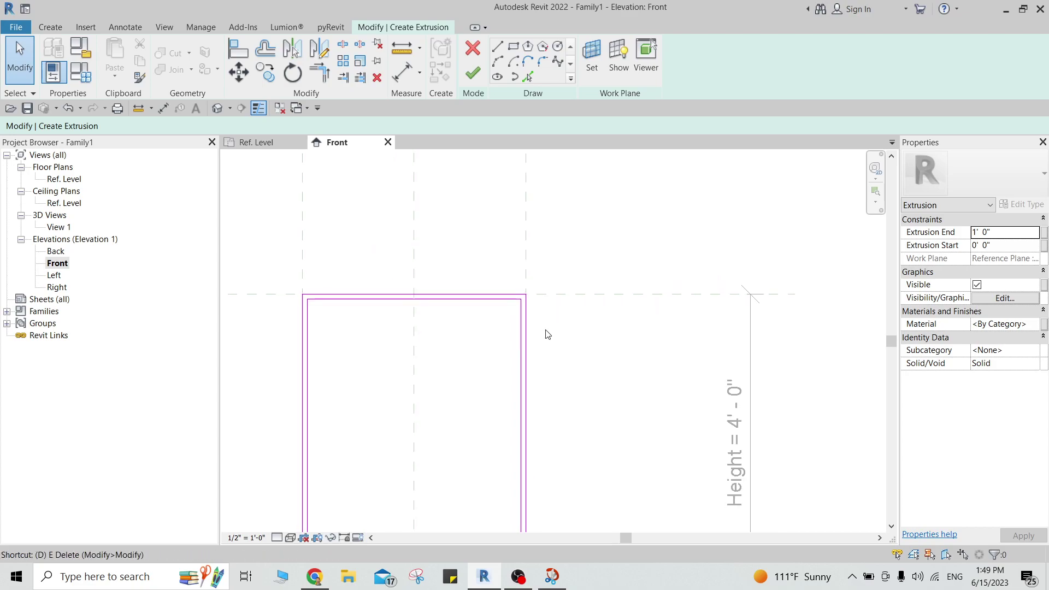
pyautogui.press('d')
pyautogui.press('i')
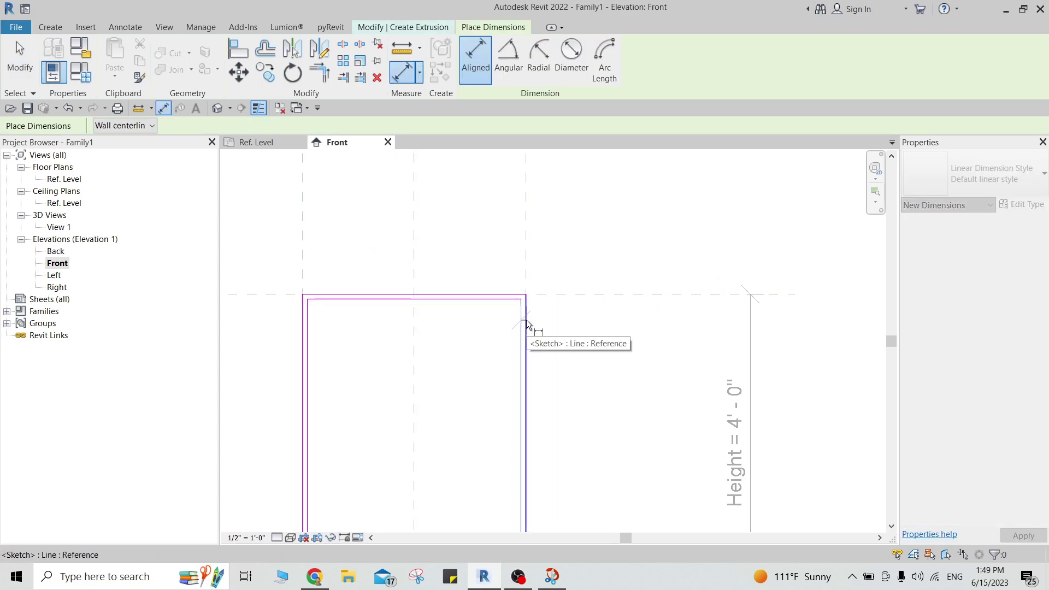
# Step: Dimension the 3/4" gaps between inner and outer lines on the right, left and top
pyautogui.click(528, 325)
pyautogui.click(523, 325)
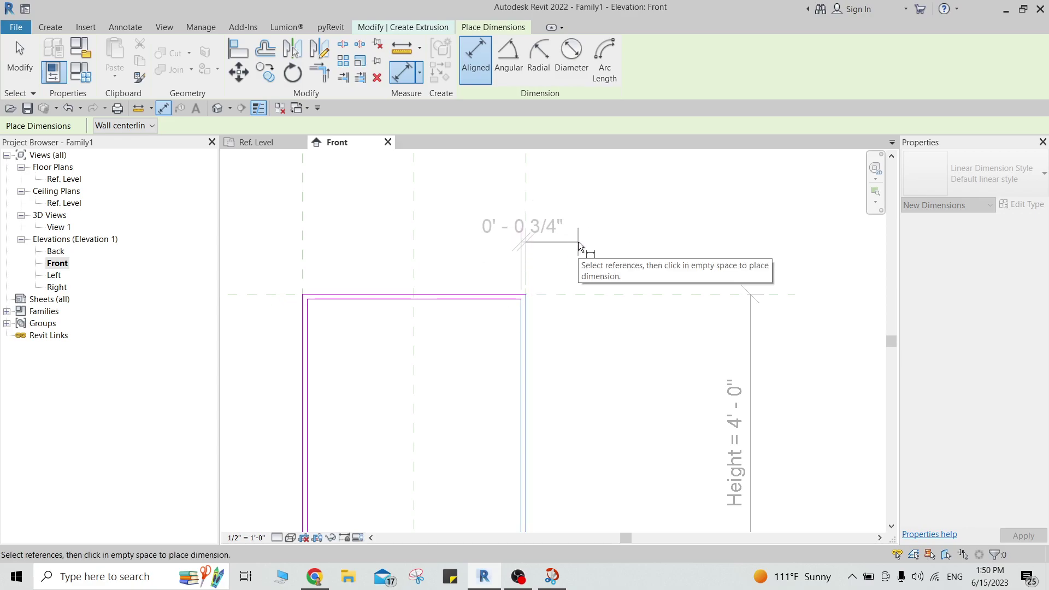
pyautogui.click(578, 242)
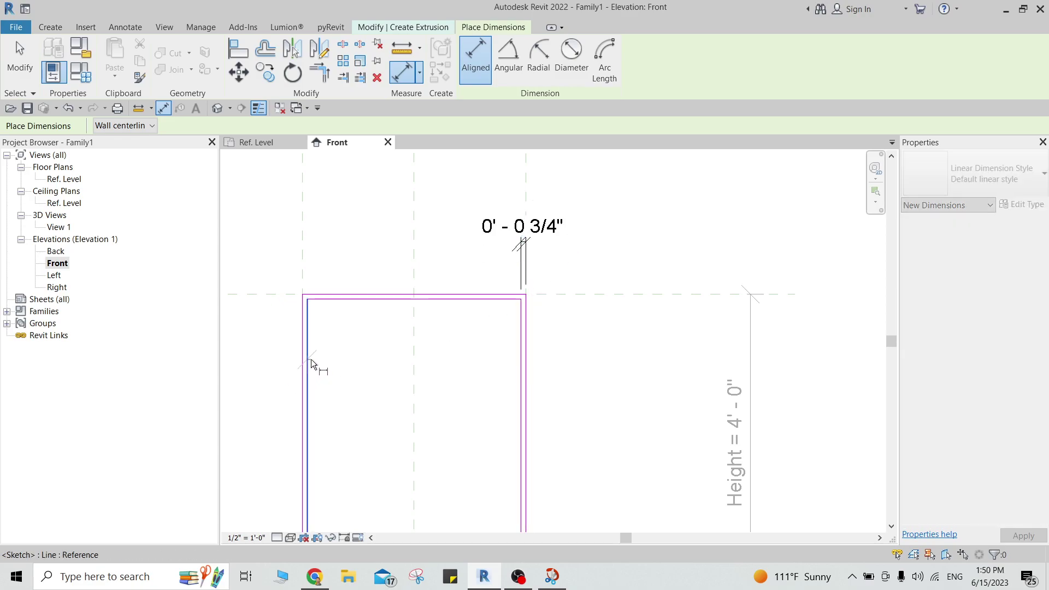
pyautogui.click(299, 369)
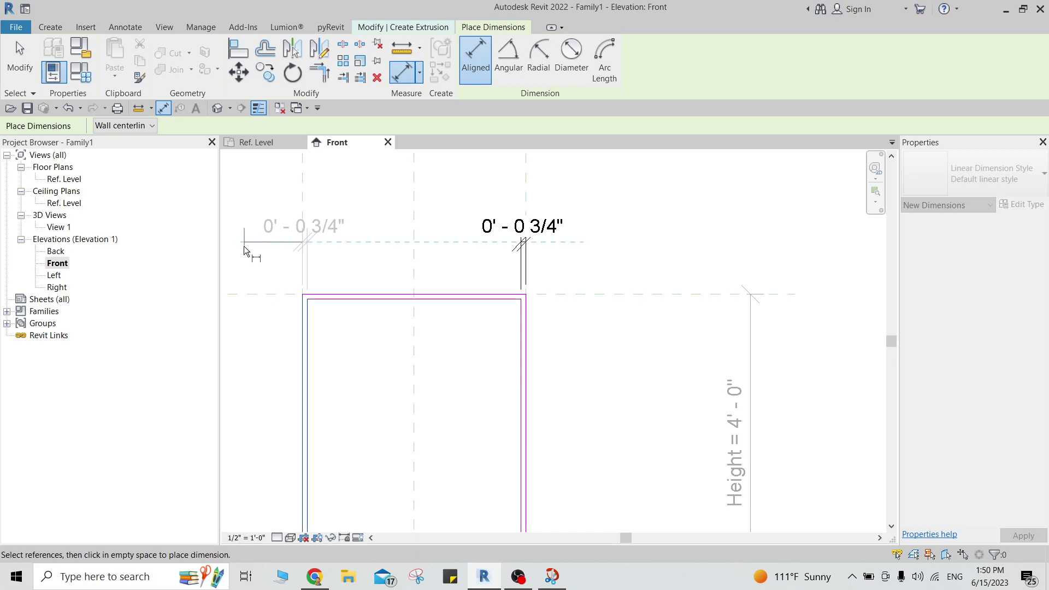
pyautogui.click(244, 246)
pyautogui.click(327, 294)
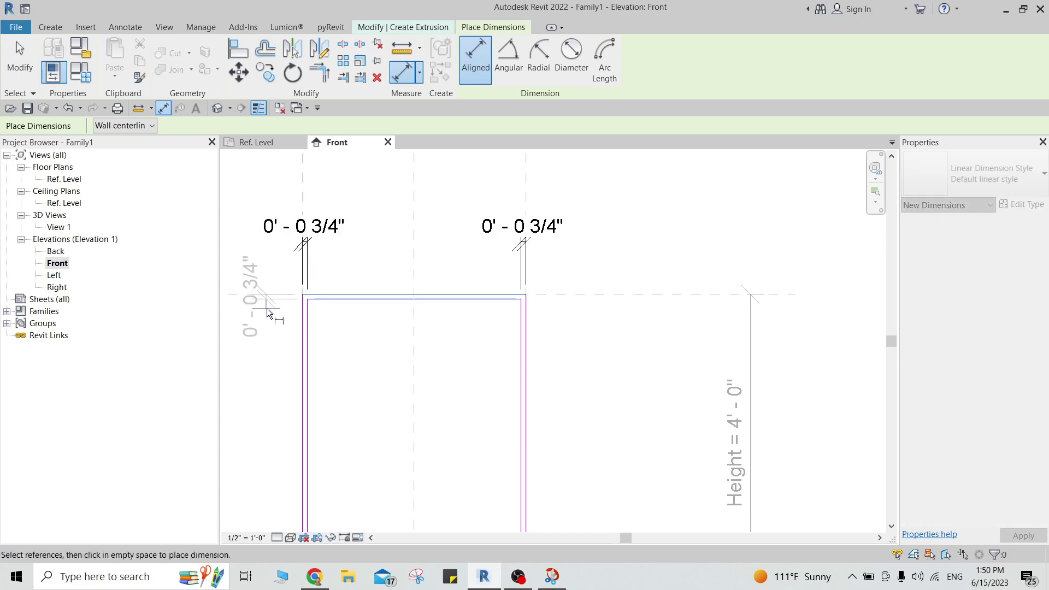
pyautogui.moveTo(255, 299); pyautogui.dragTo(430, 316, button='middle')
pyautogui.click(378, 261)
# Step: Dimension the bottom 3/4" gap, then select the top-left dimension
pyautogui.scroll(-2, 453, 396)
pyautogui.scroll(3, 495, 405)
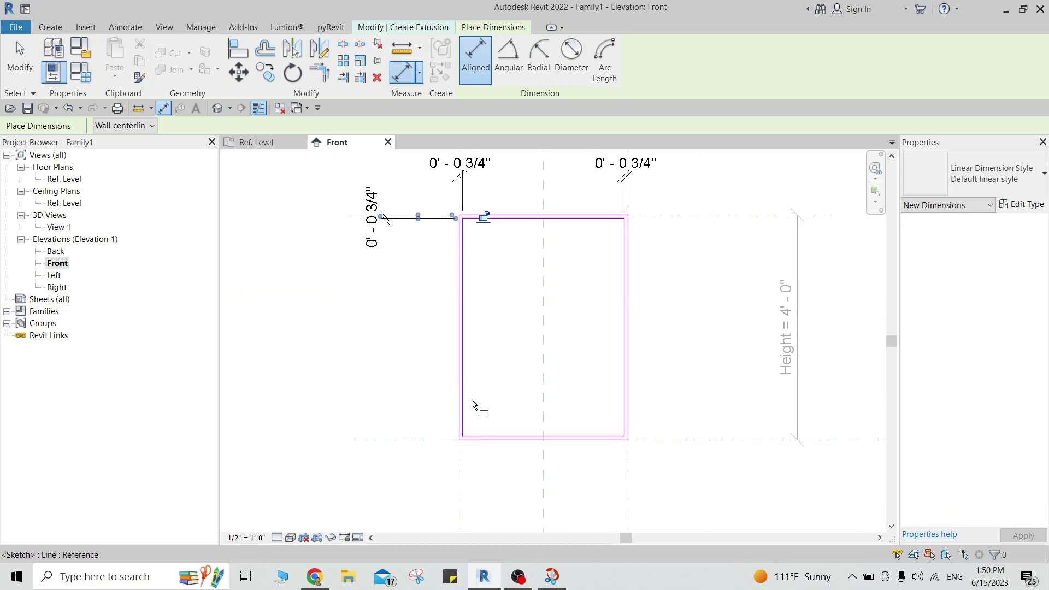
pyautogui.click(484, 453)
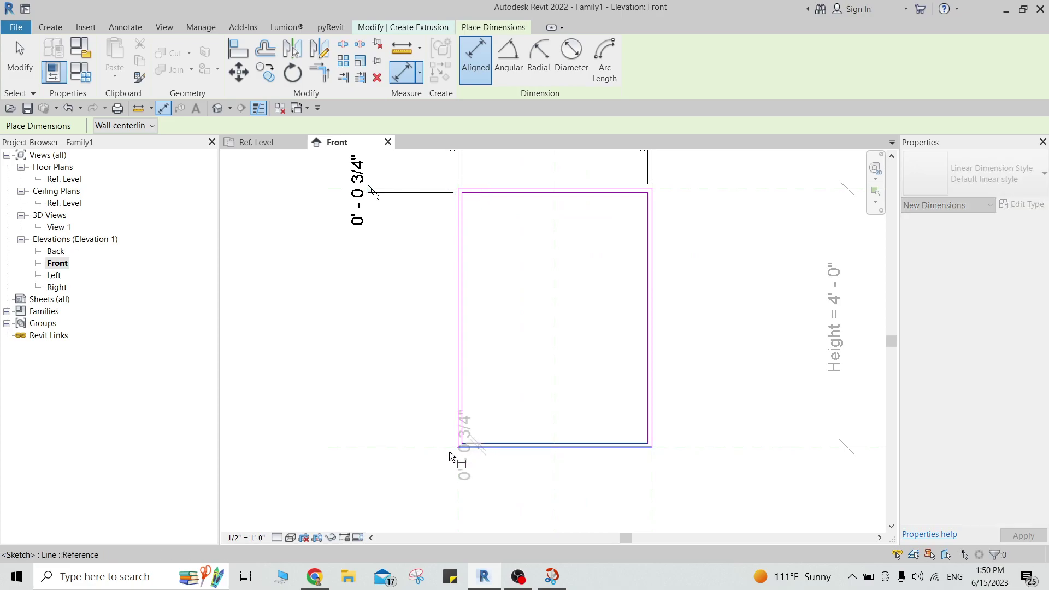
pyautogui.click(466, 450)
pyautogui.click(372, 496)
pyautogui.scroll(-3, 395, 383)
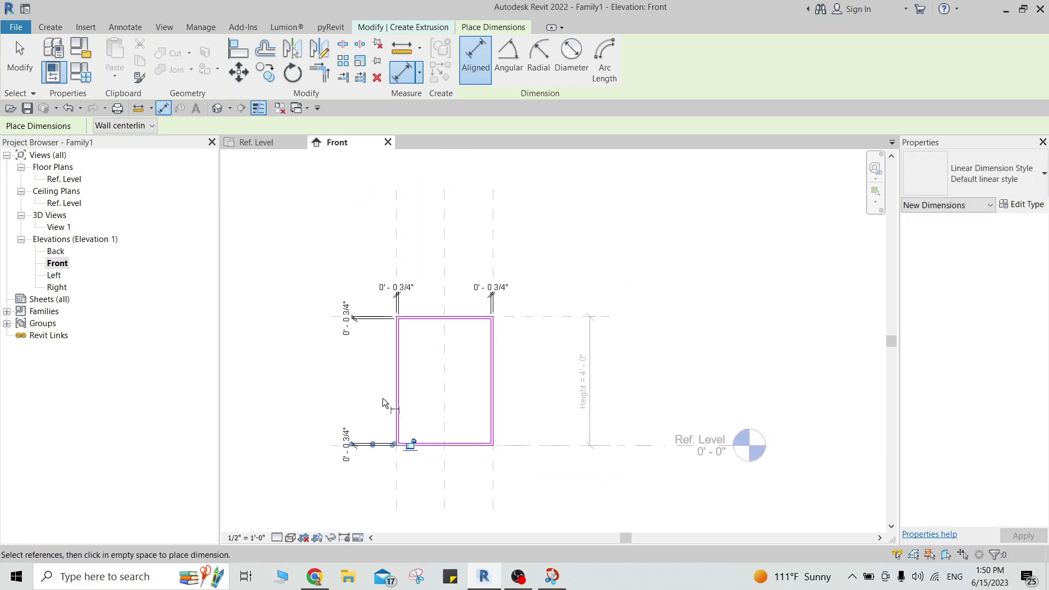
pyautogui.press('Escape')
pyautogui.click(405, 292)
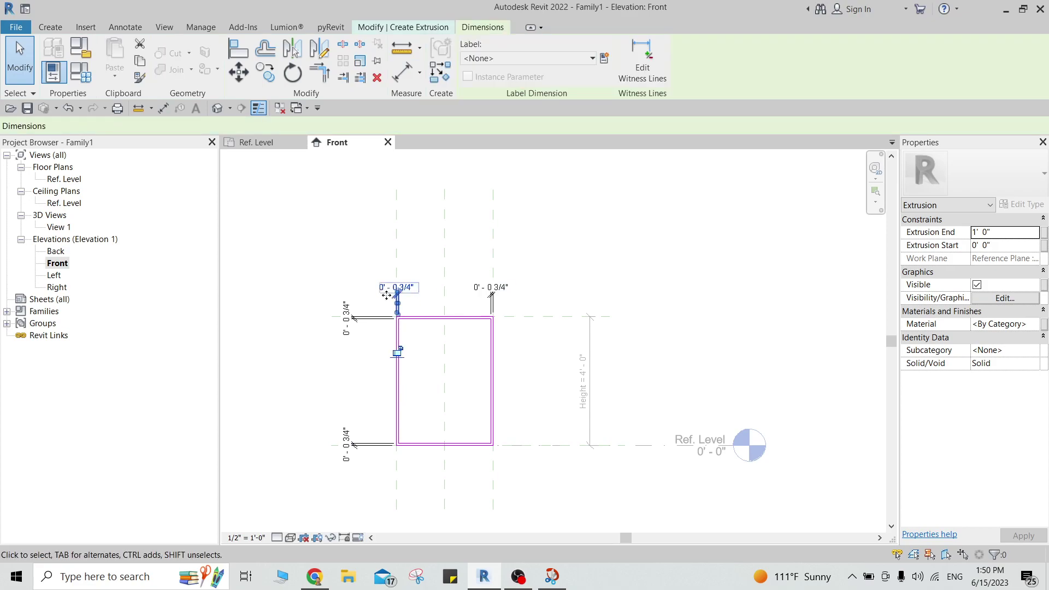
# Step: Create a Panel_Thickness parameter labelling the selected 3/4" dimension
pyautogui.click(605, 59)
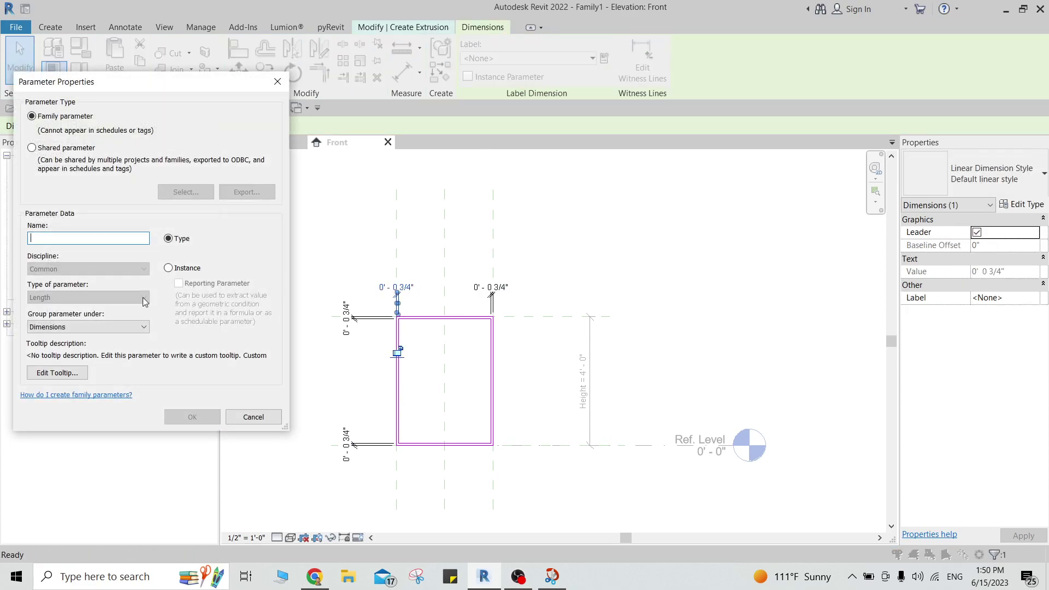
pyautogui.write('Thickned')
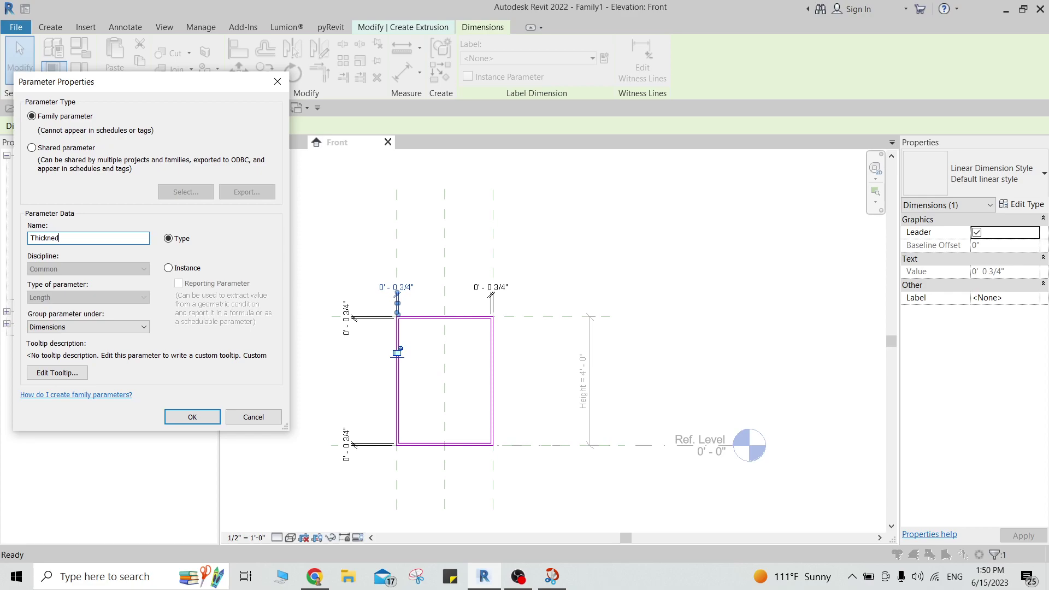
pyautogui.press('BackSpace')
pyautogui.press('BackSpace')
pyautogui.press('BackSpace')
pyautogui.write('Pa')
pyautogui.click(193, 418)
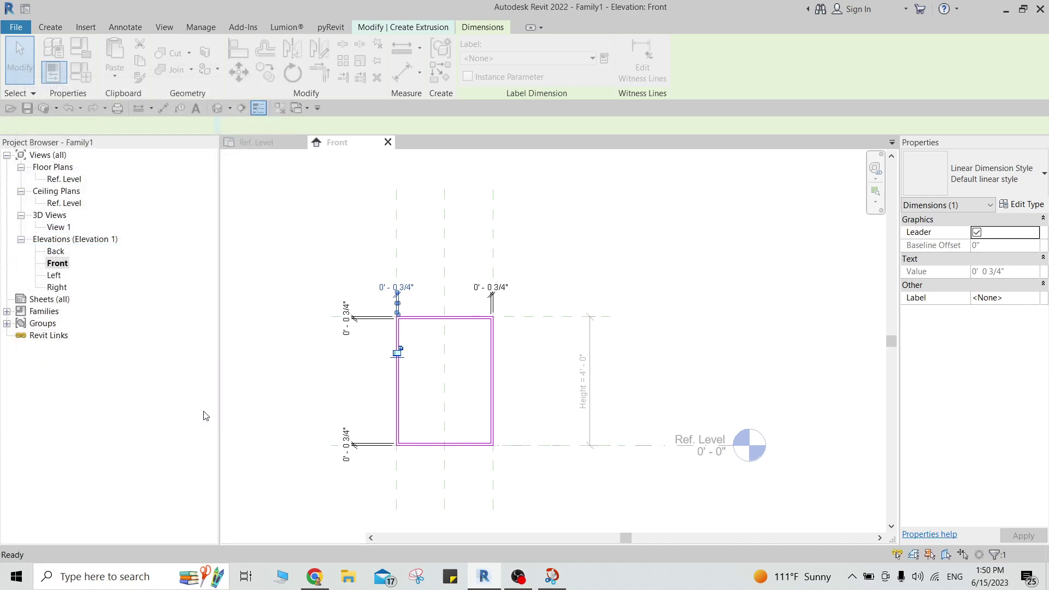
# Step: Label the other three 3/4" dimensions with Panel_Thickness
pyautogui.scroll(1, 364, 358)
pyautogui.click(530, 269)
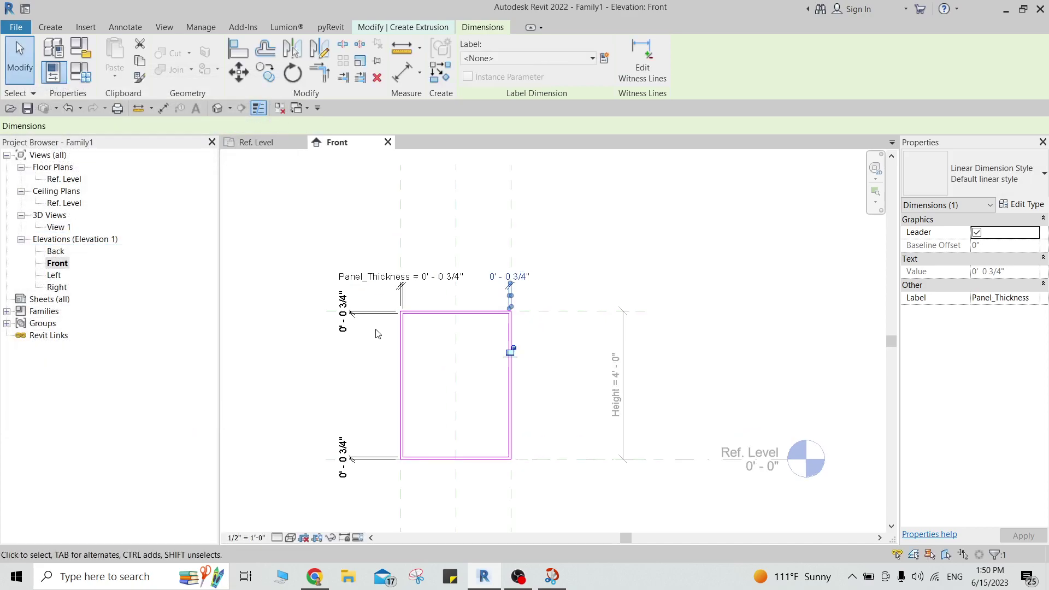
pyautogui.keyDown('ctrl'); pyautogui.click(347, 330); pyautogui.keyUp('ctrl')
pyautogui.keyDown('ctrl'); pyautogui.click(350, 449); pyautogui.keyUp('ctrl')
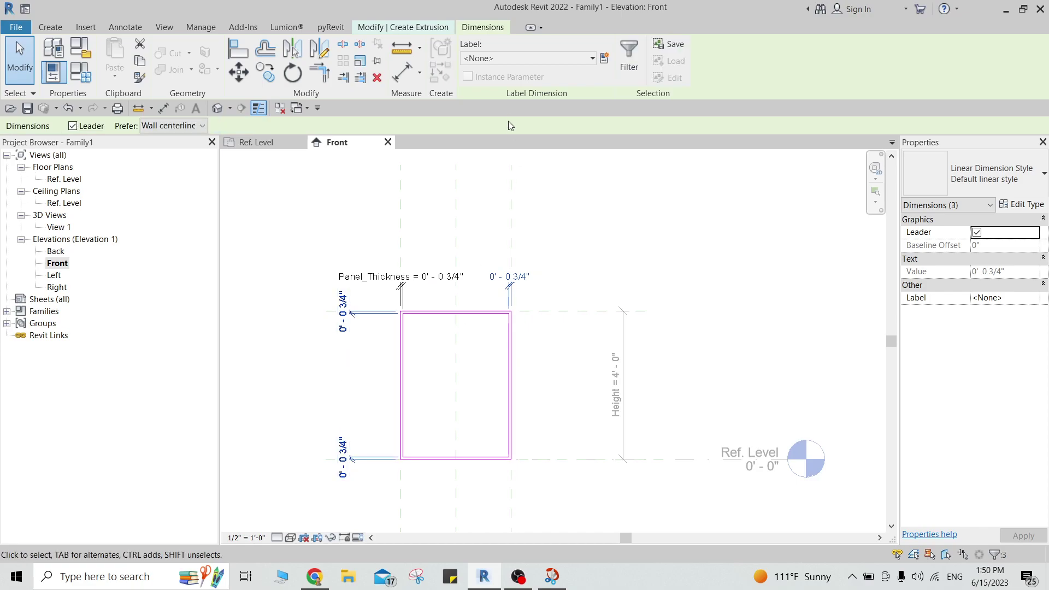
pyautogui.click(528, 59)
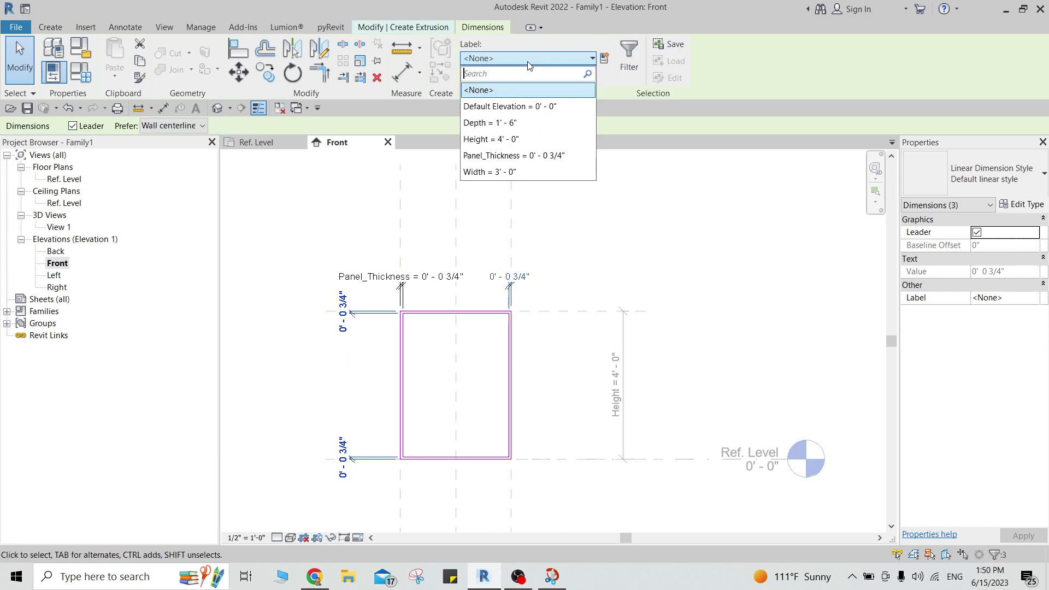
pyautogui.click(495, 156)
pyautogui.click(625, 271)
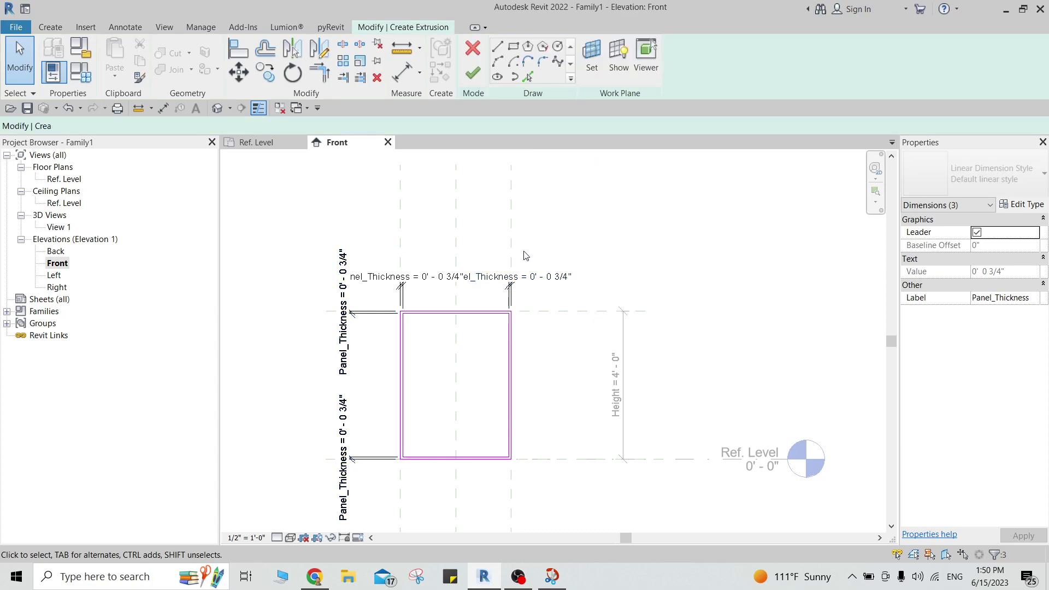
# Step: In the Ref. Level plan, stretch the extrusion to the Front and Back planes and lock it
pyautogui.click(273, 142)
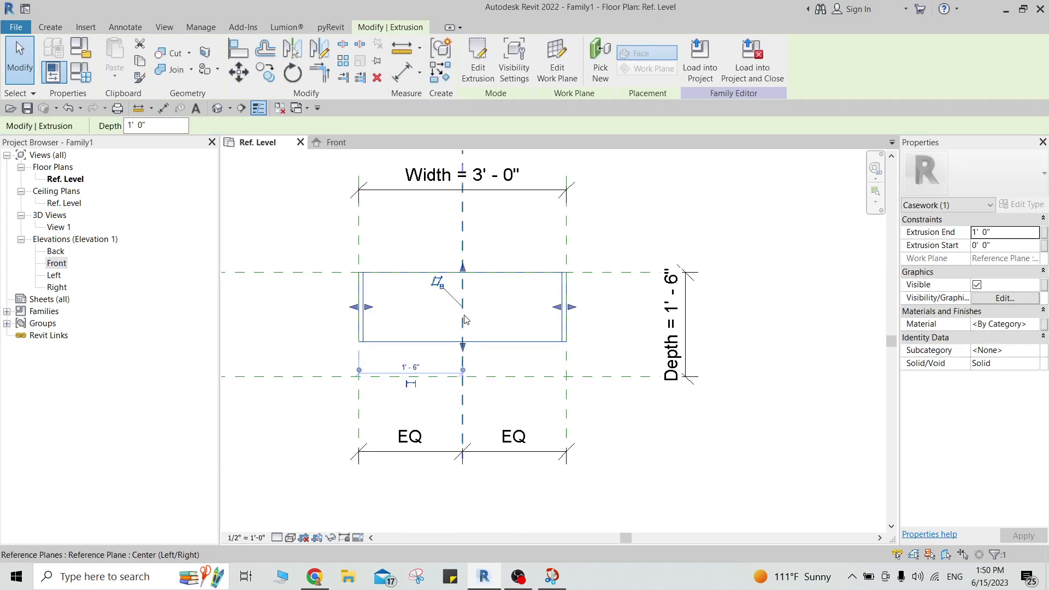
pyautogui.scroll(1, 465, 319)
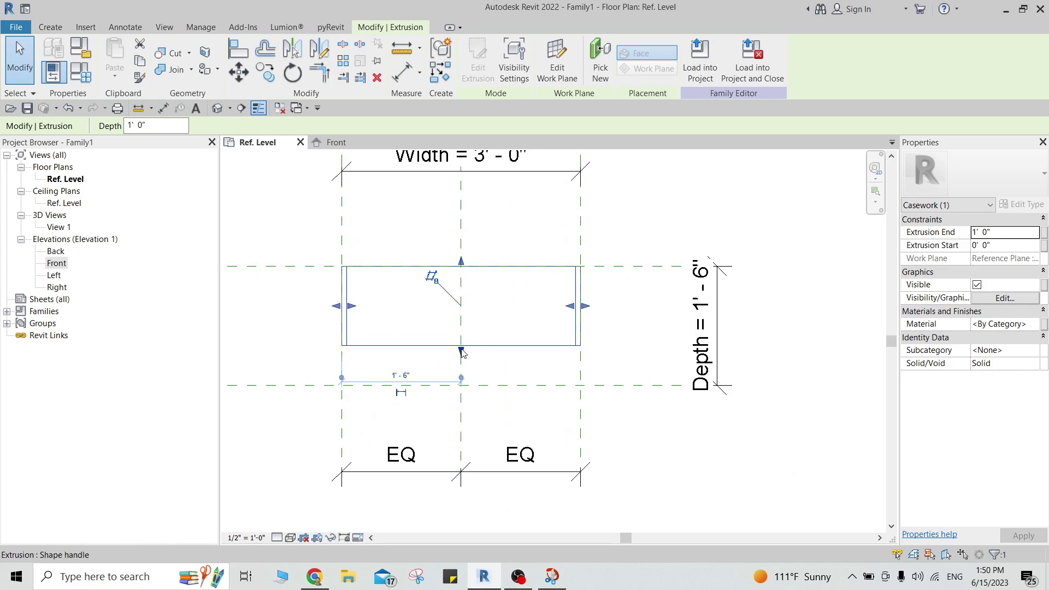
pyautogui.moveTo(462, 354); pyautogui.dragTo(470, 392)
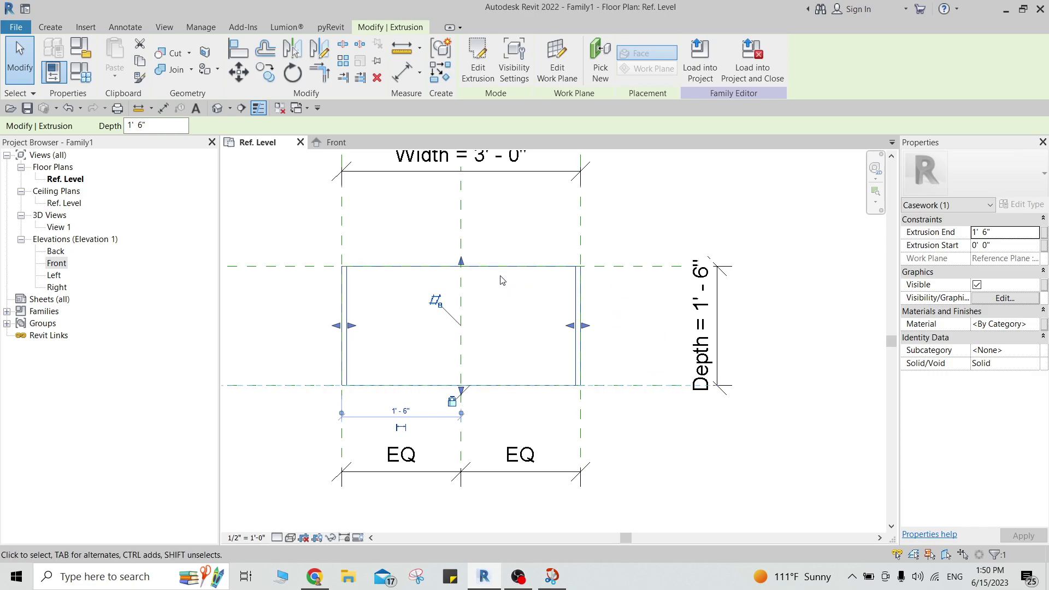
pyautogui.moveTo(462, 266); pyautogui.dragTo(462, 268)
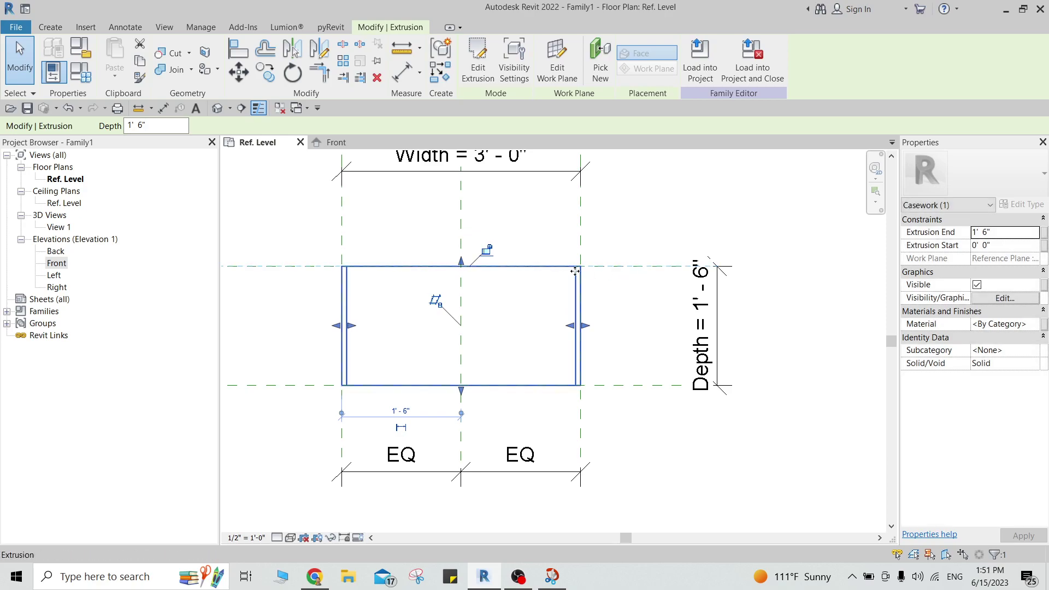
pyautogui.click(487, 250)
pyautogui.scroll(-2, 508, 271)
# Step: Open the default 3D view with 3D and shade the box with SD
pyautogui.press('3')
pyautogui.press('d')
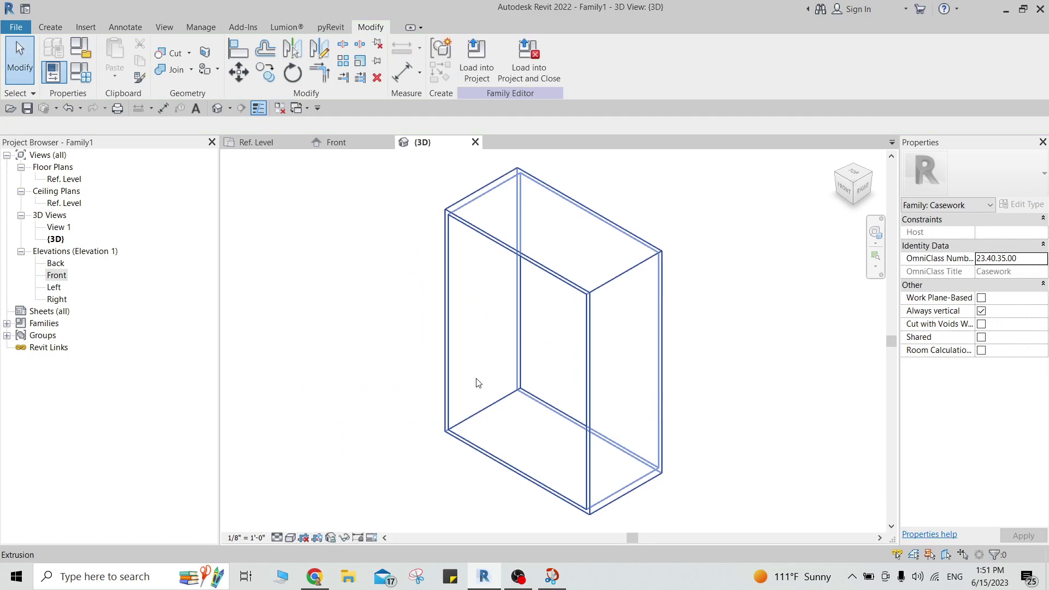
pyautogui.moveTo(577, 342); pyautogui.dragTo(564, 338, button='middle')
pyautogui.press('s')
pyautogui.press('d')
pyautogui.keyDown('shift'); pyautogui.moveTo(663, 340); pyautogui.dragTo(638, 329, button='middle'); pyautogui.keyUp('shift')
pyautogui.scroll(-1, 638, 329)
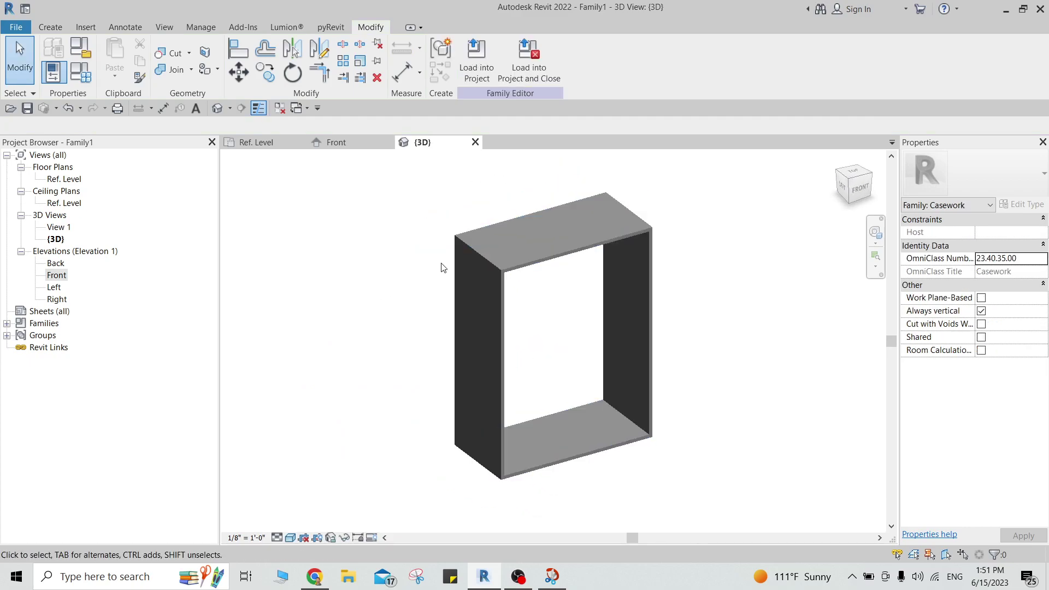
# Step: Flex the box by changing Height and Depth in Family Types, apply, then cancel
pyautogui.click(89, 75)
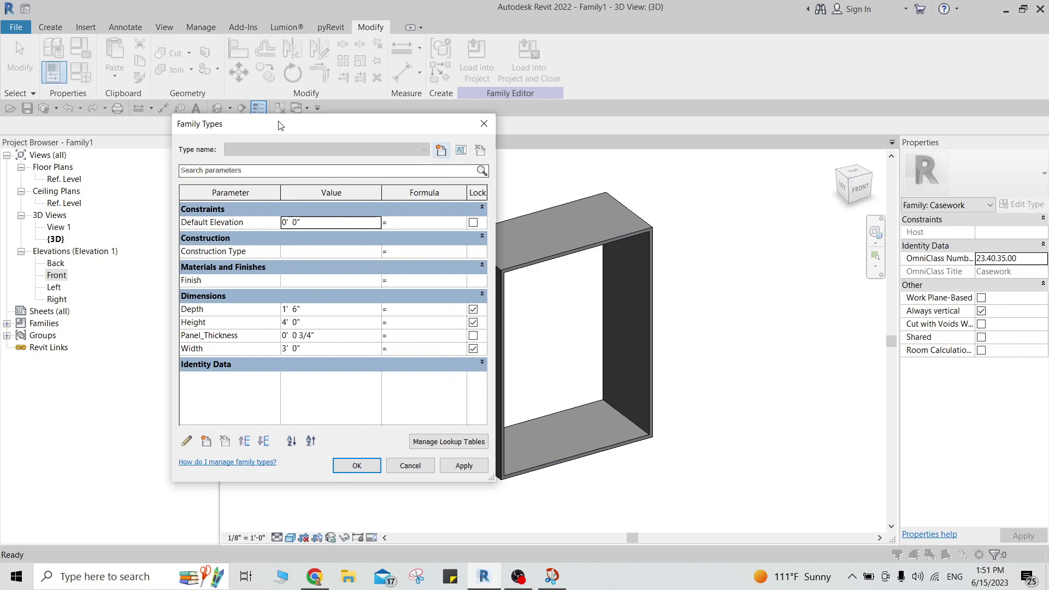
pyautogui.moveTo(281, 124); pyautogui.dragTo(199, 121)
pyautogui.click(237, 320)
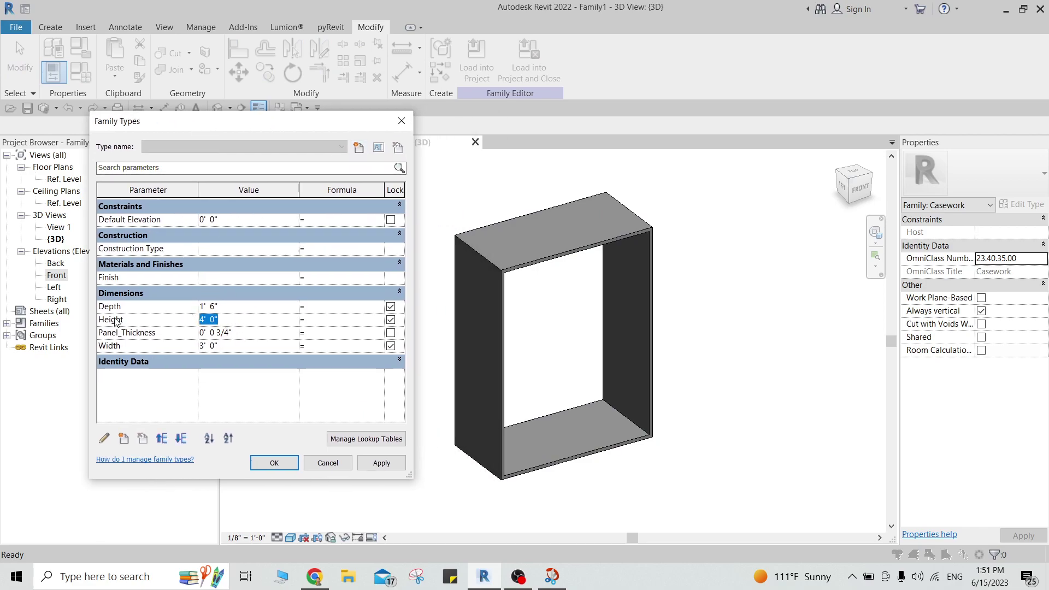
pyautogui.moveTo(151, 324)
pyautogui.click(242, 306)
pyautogui.click(391, 463)
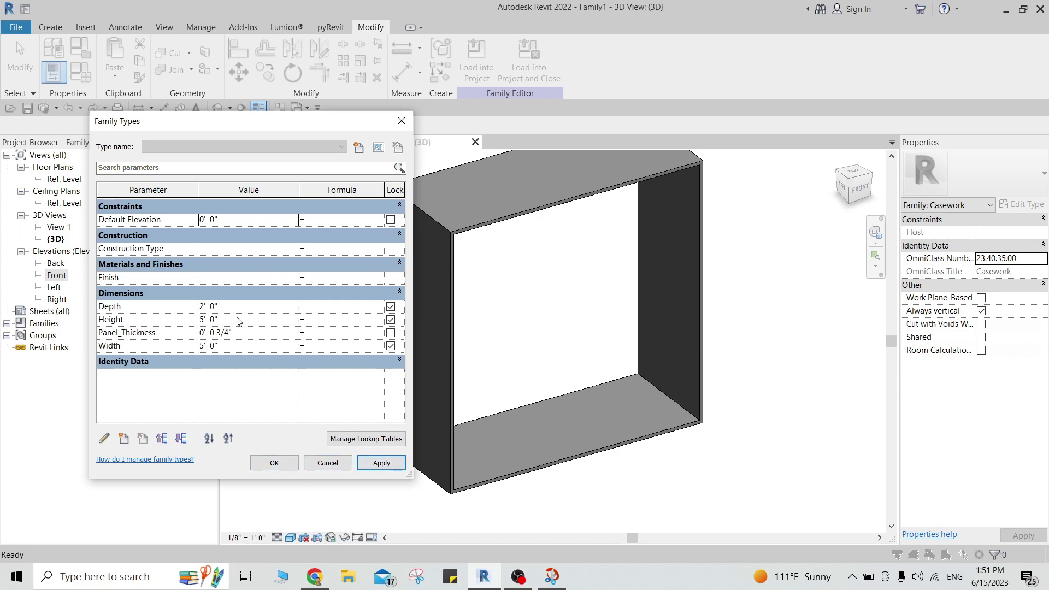
pyautogui.click(327, 460)
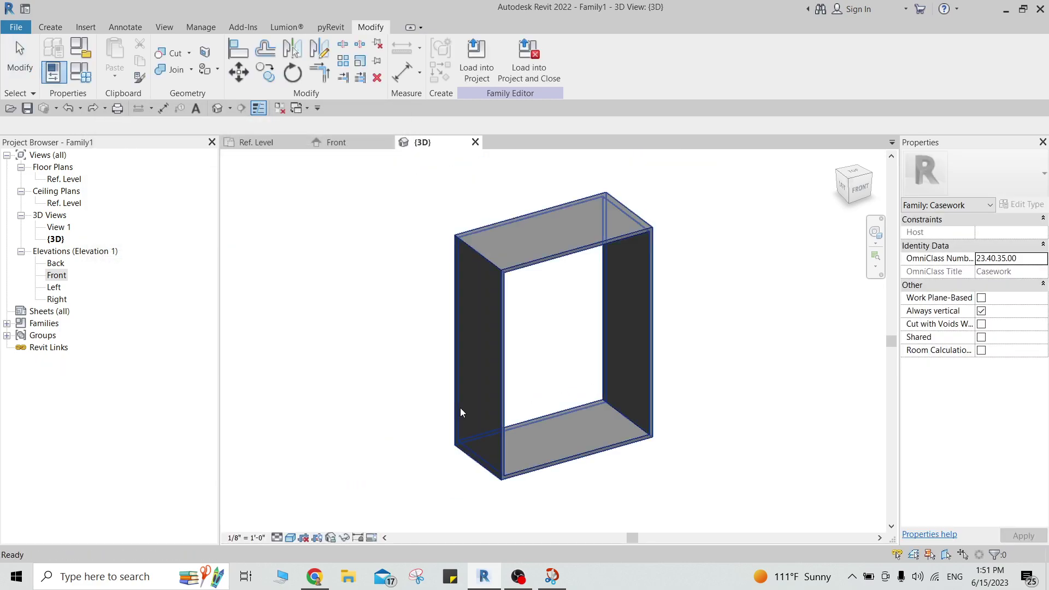
pyautogui.keyDown('shift'); pyautogui.moveTo(638, 356); pyautogui.dragTo(609, 356, button='middle'); pyautogui.keyUp('shift')
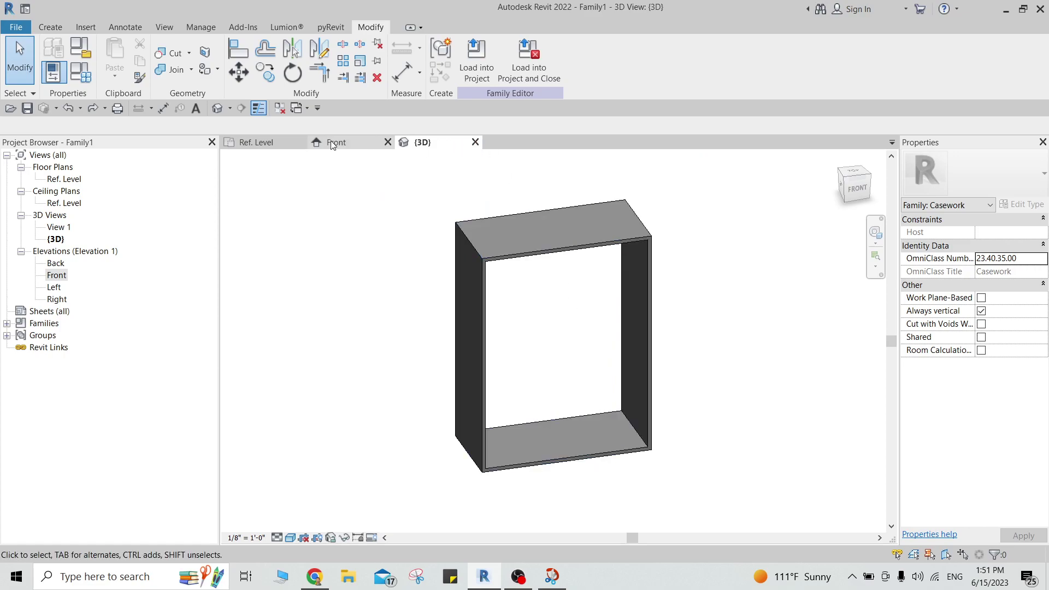
# Step: In Front elevation, drag the Top reference plane to confirm the 4'-0" lock holds, then go to Ref. Level
pyautogui.click(317, 141)
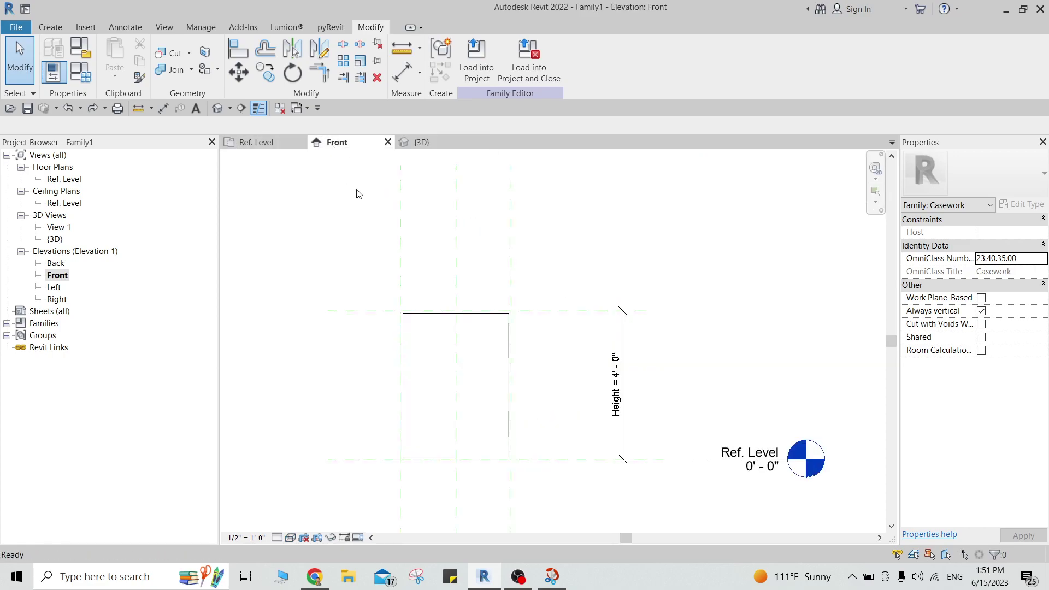
pyautogui.click(487, 325)
pyautogui.scroll(3, 497, 323)
pyautogui.scroll(-2, 536, 384)
pyautogui.moveTo(495, 407); pyautogui.dragTo(473, 348, button='middle')
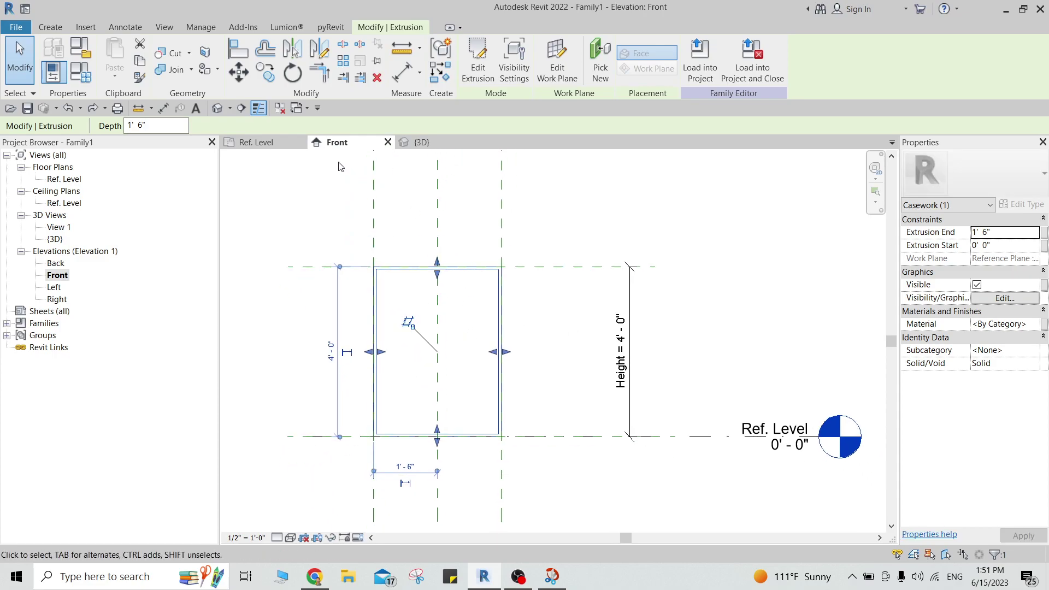
pyautogui.click(587, 267)
pyautogui.moveTo(588, 267); pyautogui.dragTo(590, 232)
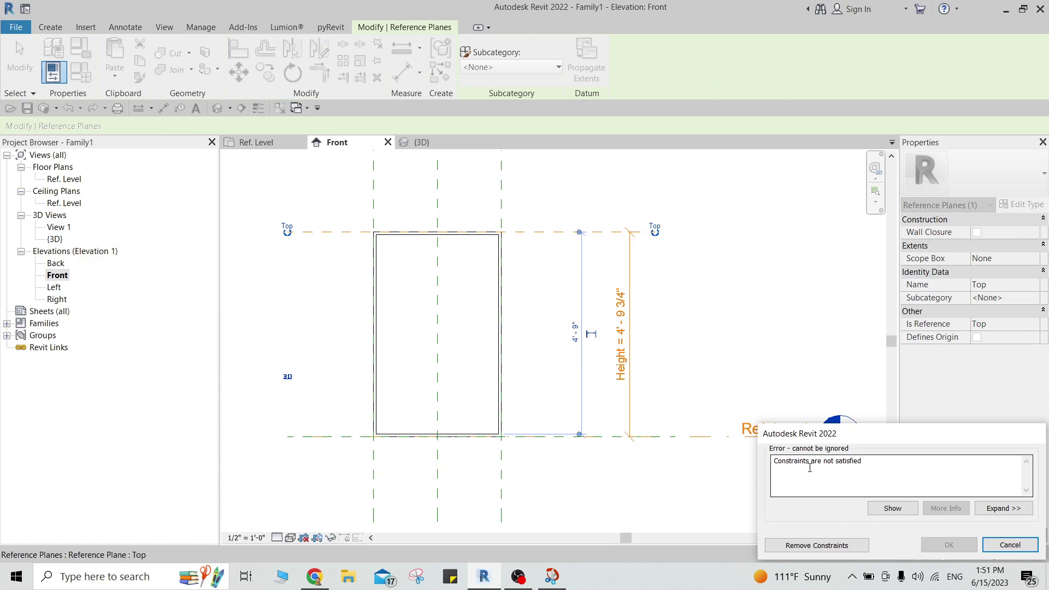
pyautogui.click(1010, 545)
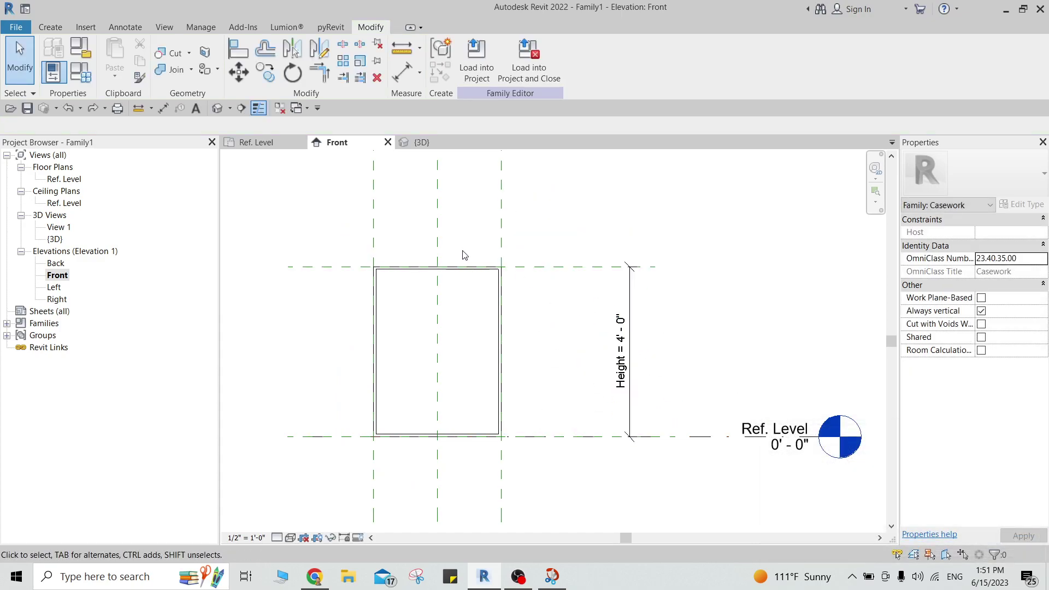
pyautogui.click(257, 142)
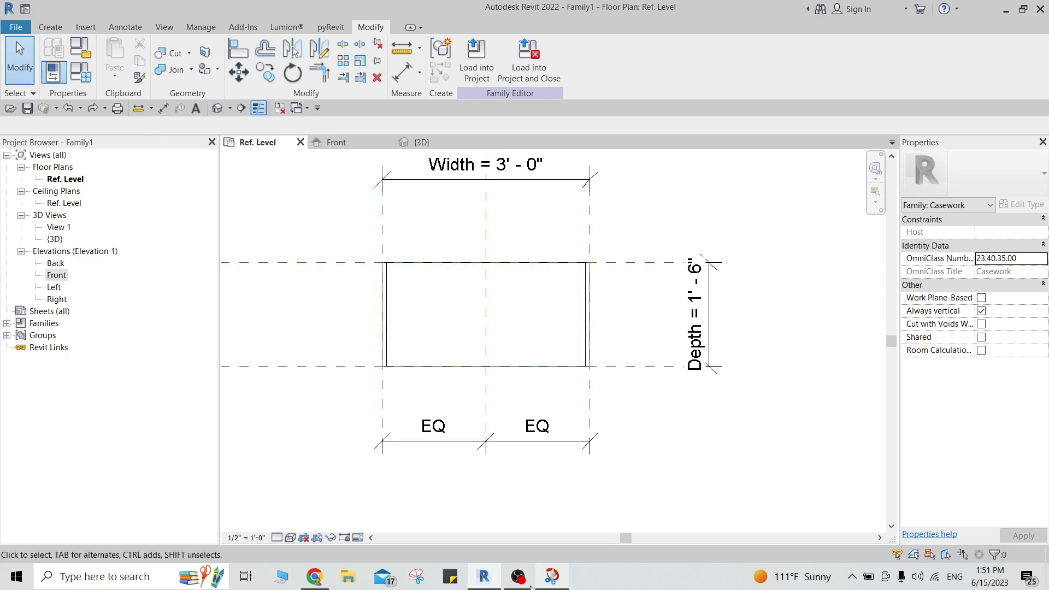
# Step: Extend the red markup on the bookcase reference sketch
pyautogui.click(552, 576)
pyautogui.moveTo(504, 384); pyautogui.dragTo(495, 443)
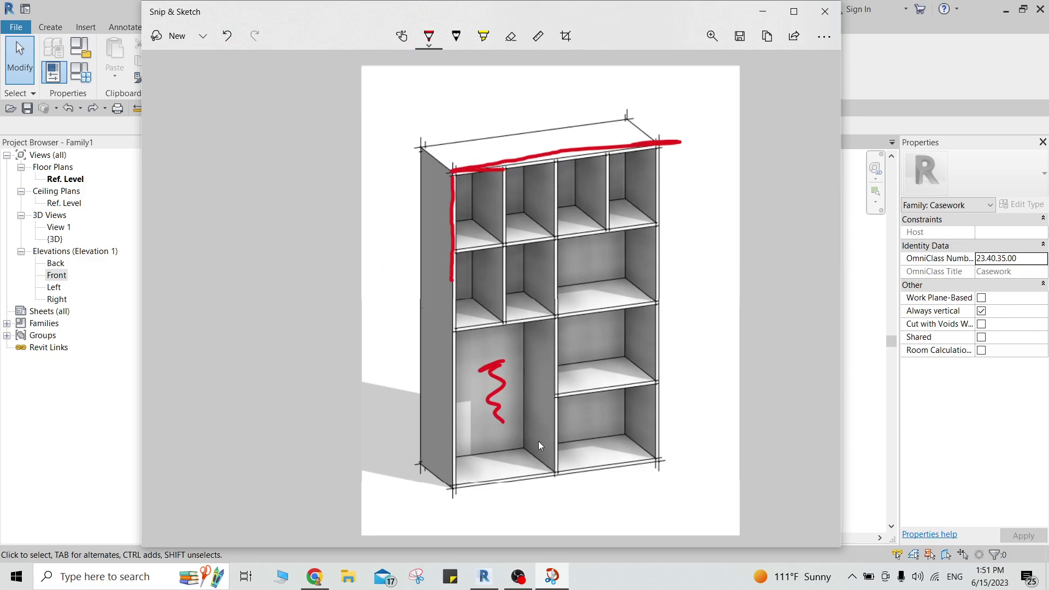
pyautogui.click(484, 577)
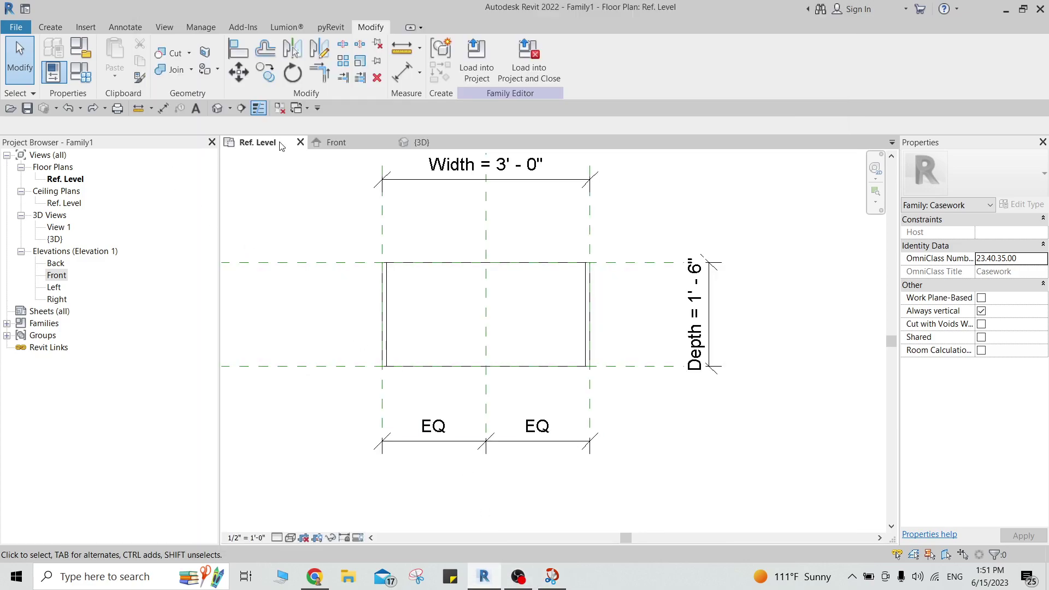
# Step: Start a new extrusion and sketch the back panel rectangle across the box in the Ref. Level plan
pyautogui.click(48, 27)
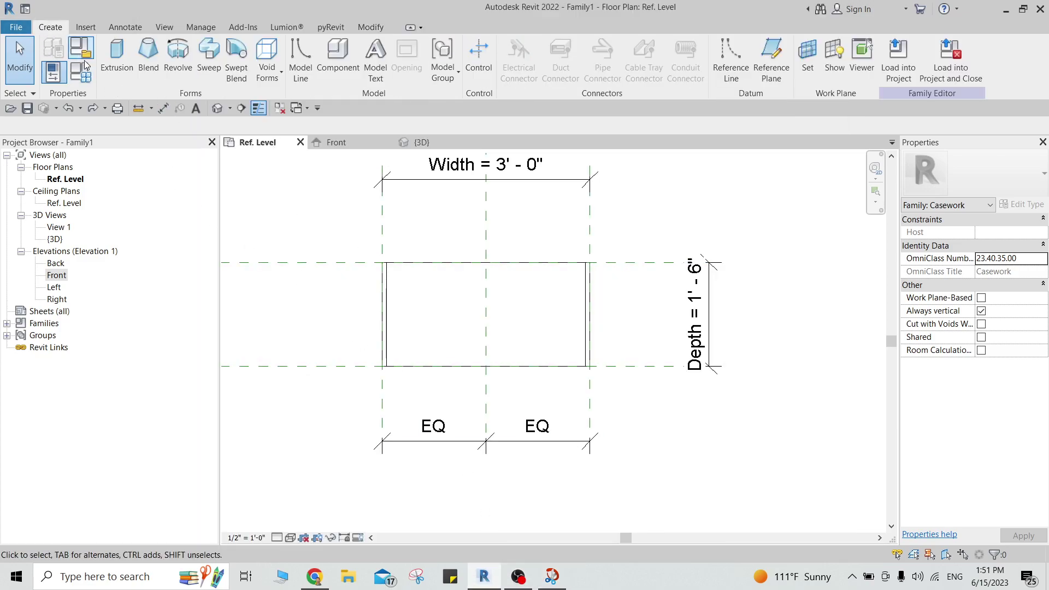
pyautogui.click(115, 57)
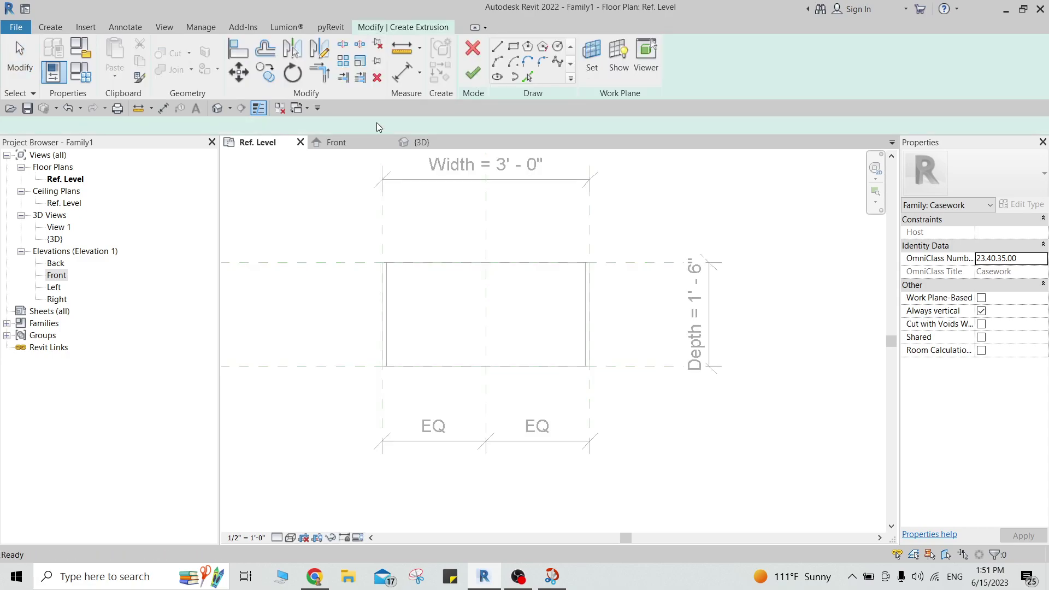
pyautogui.click(514, 48)
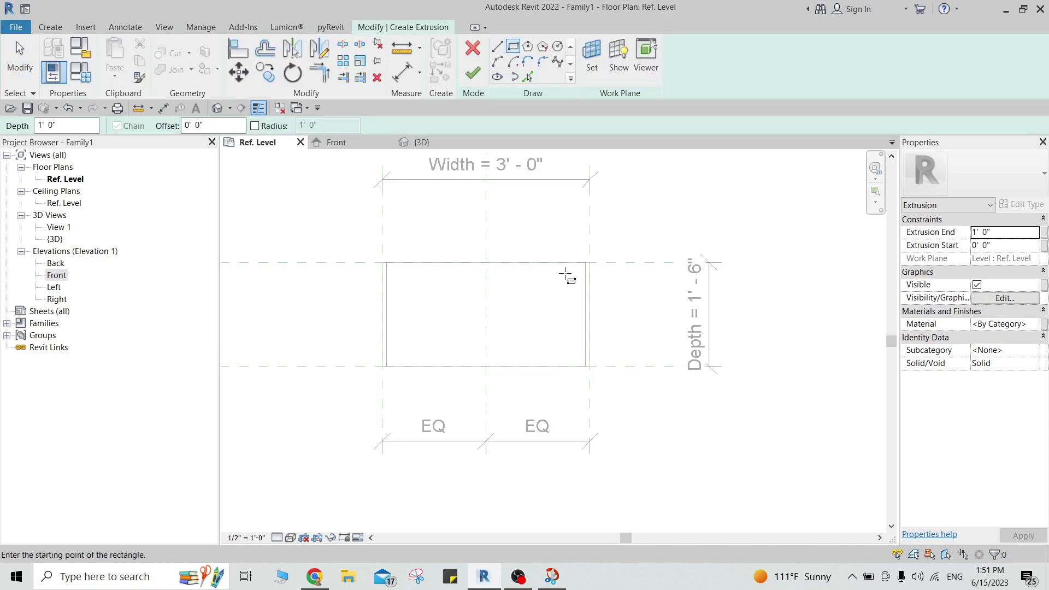
pyautogui.scroll(2, 566, 276)
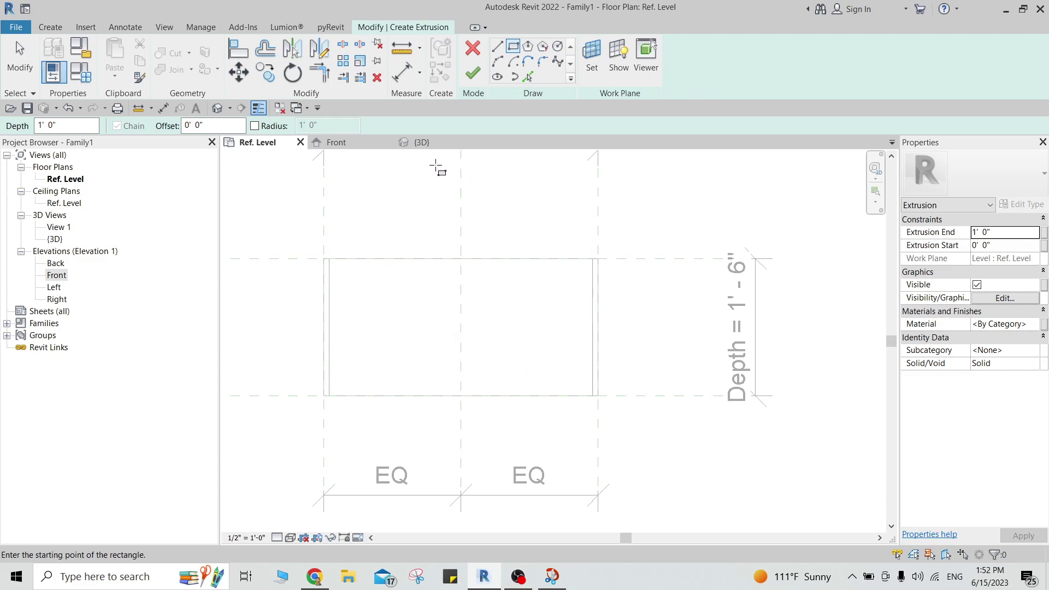
pyautogui.click(421, 142)
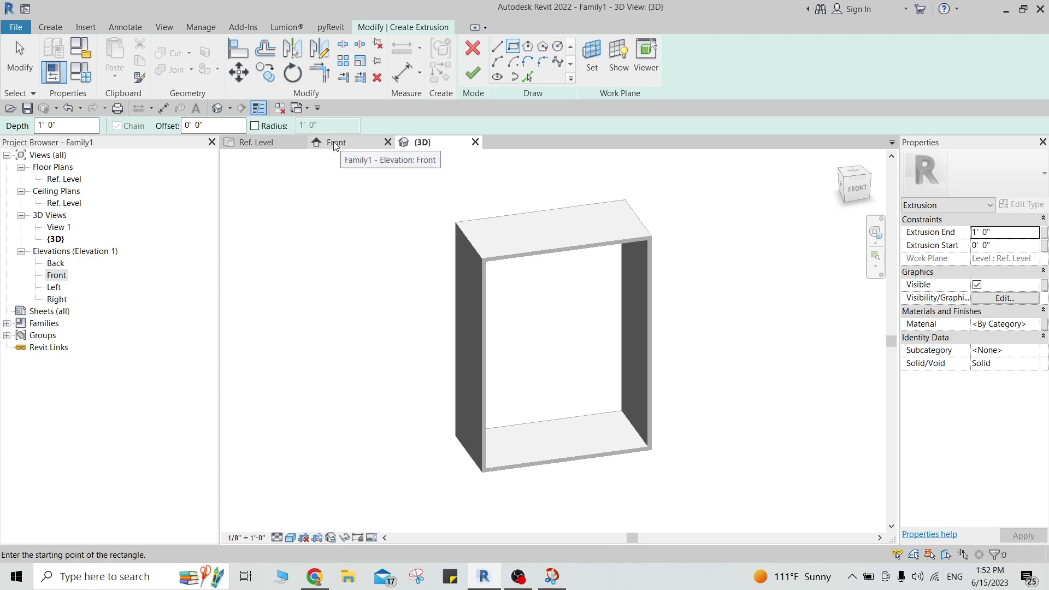
pyautogui.click(256, 143)
pyautogui.scroll(2, 348, 268)
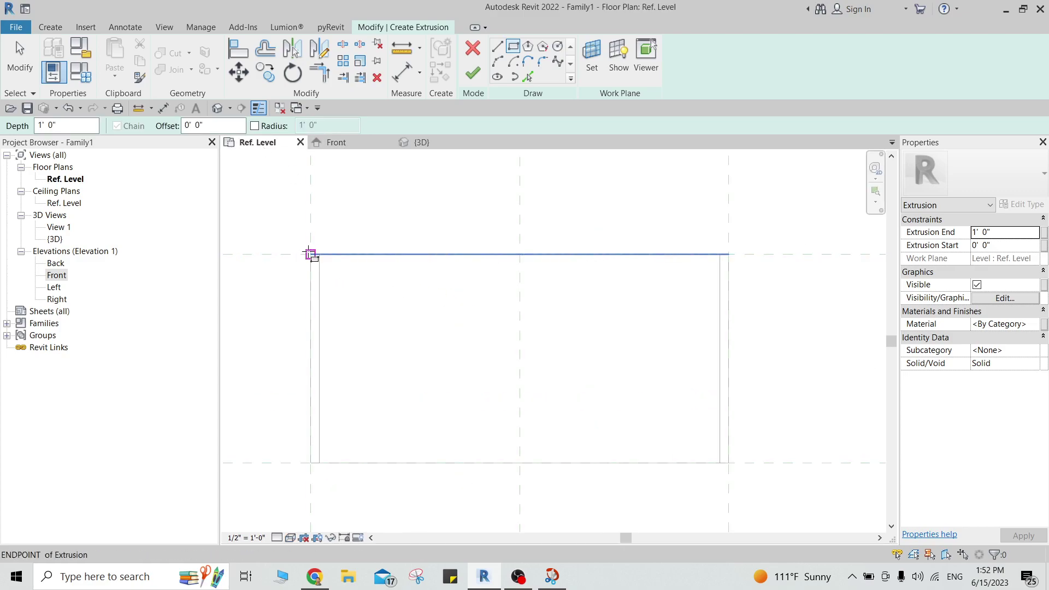
pyautogui.click(311, 254)
pyautogui.moveTo(636, 346); pyautogui.dragTo(436, 344, button='middle')
pyautogui.click(527, 281)
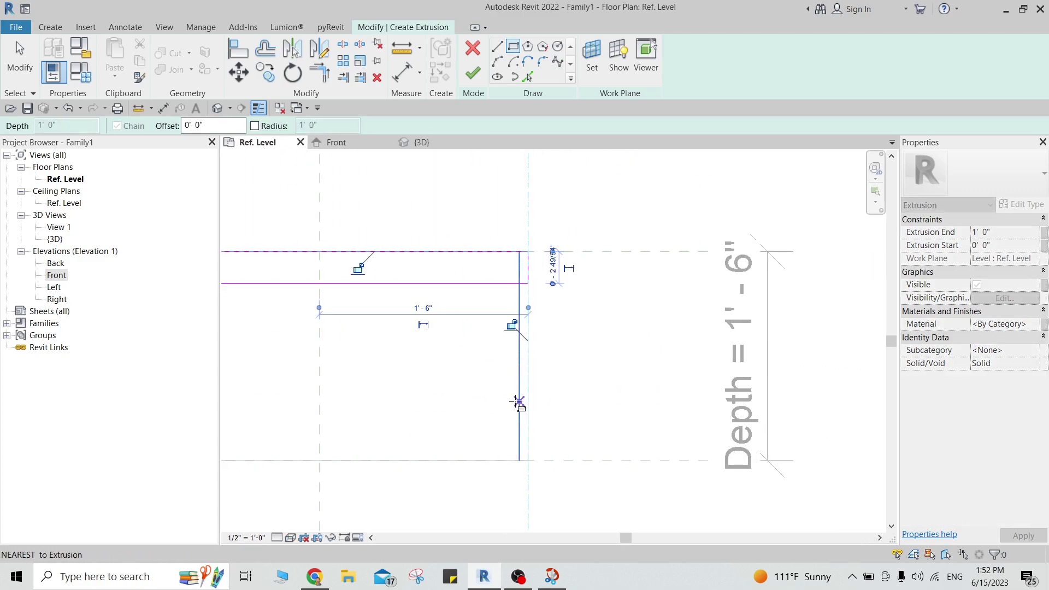
pyautogui.scroll(-3, 352, 368)
pyautogui.press('Escape')
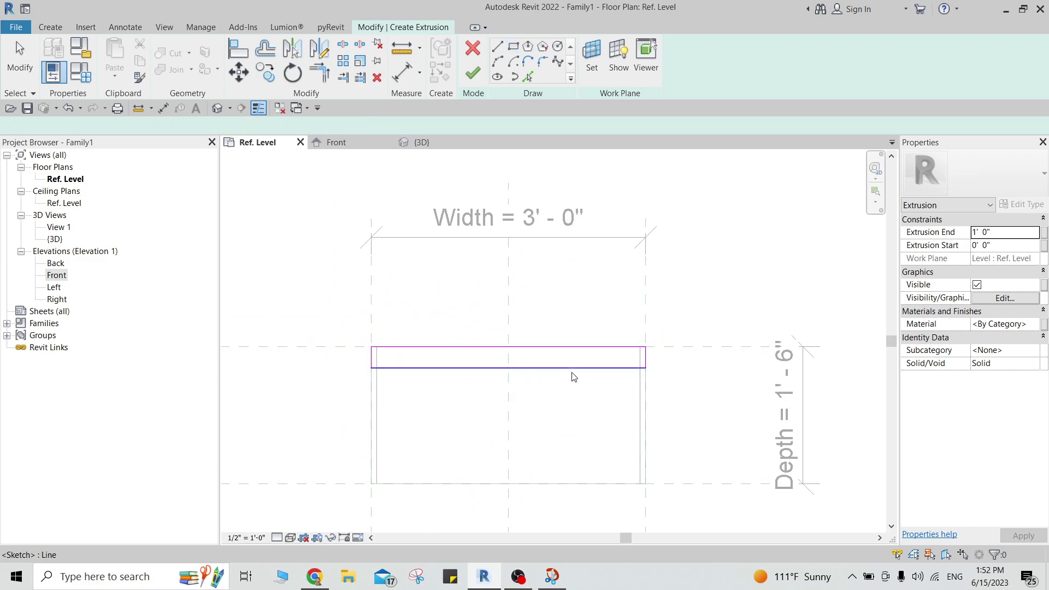
# Step: Make the panel's lower sketch line's temporary dimension permanent
pyautogui.click(571, 369)
pyautogui.scroll(1, 683, 358)
pyautogui.click(692, 354)
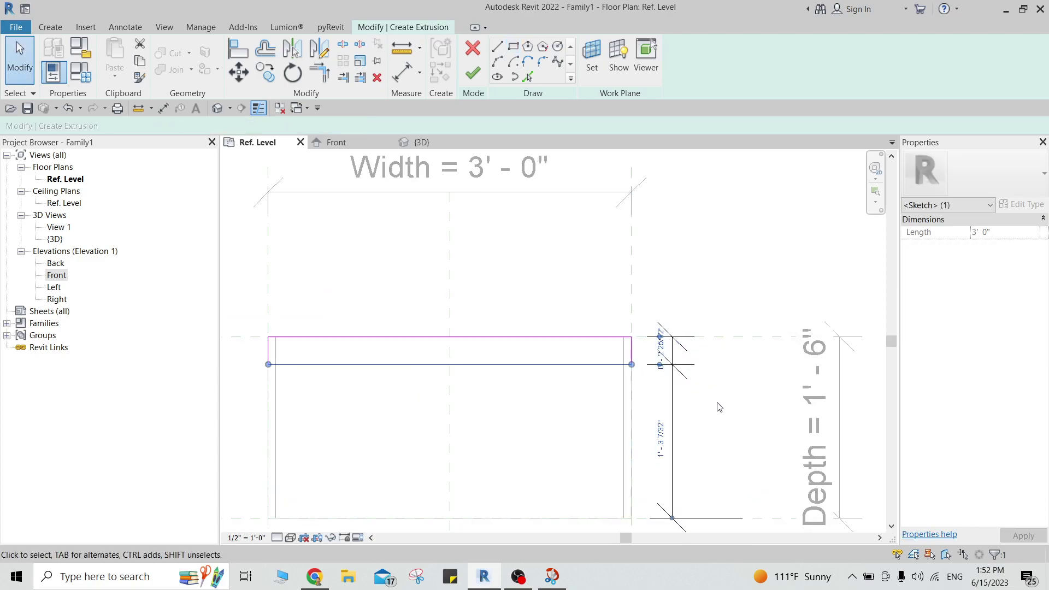
pyautogui.press('Escape')
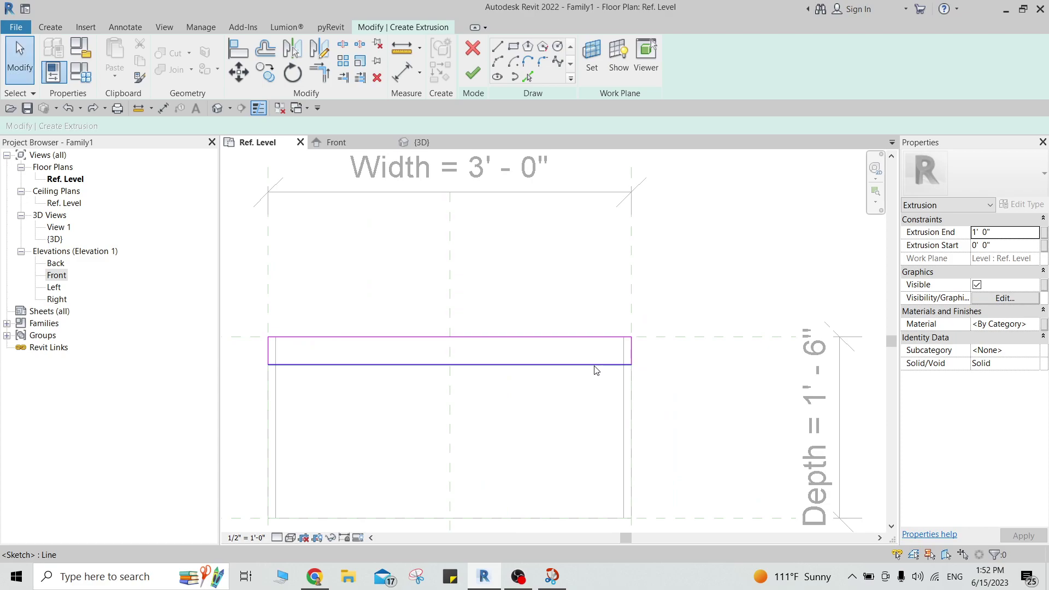
# Step: Dimension the back panel's thickness between its two lines and label it Panel_Thickness
pyautogui.press('d')
pyautogui.press('i')
pyautogui.click(592, 366)
pyautogui.click(594, 337)
pyautogui.scroll(-2, 741, 270)
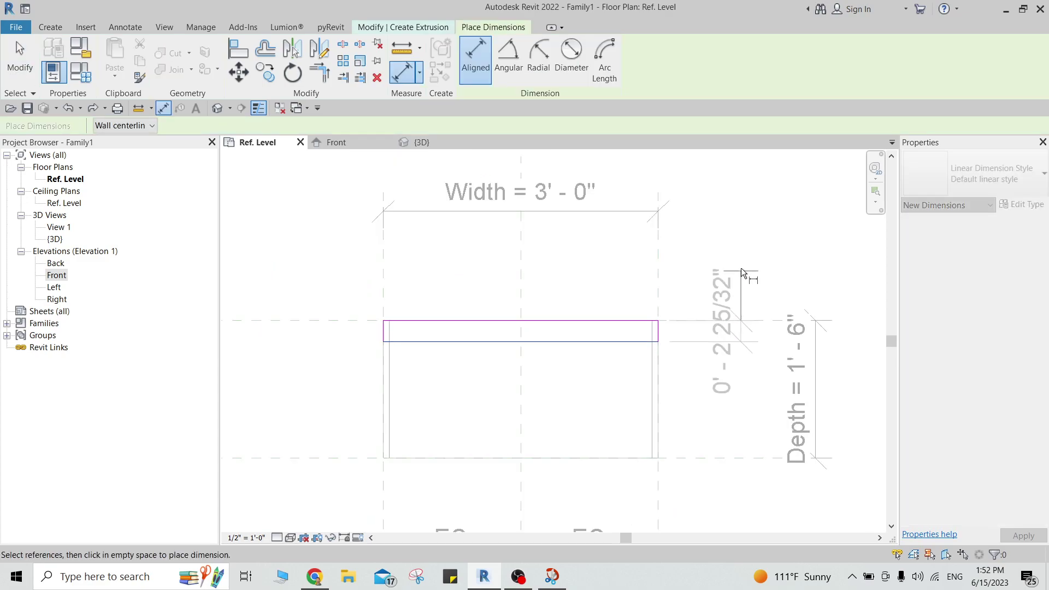
pyautogui.click(745, 235)
pyautogui.press('Escape')
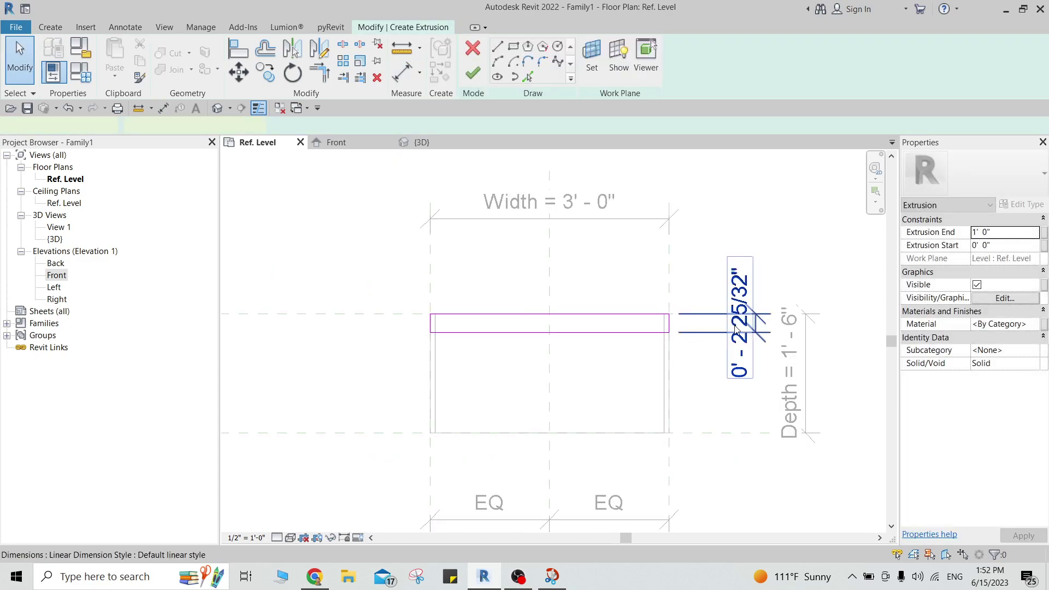
pyautogui.click(741, 322)
pyautogui.click(508, 59)
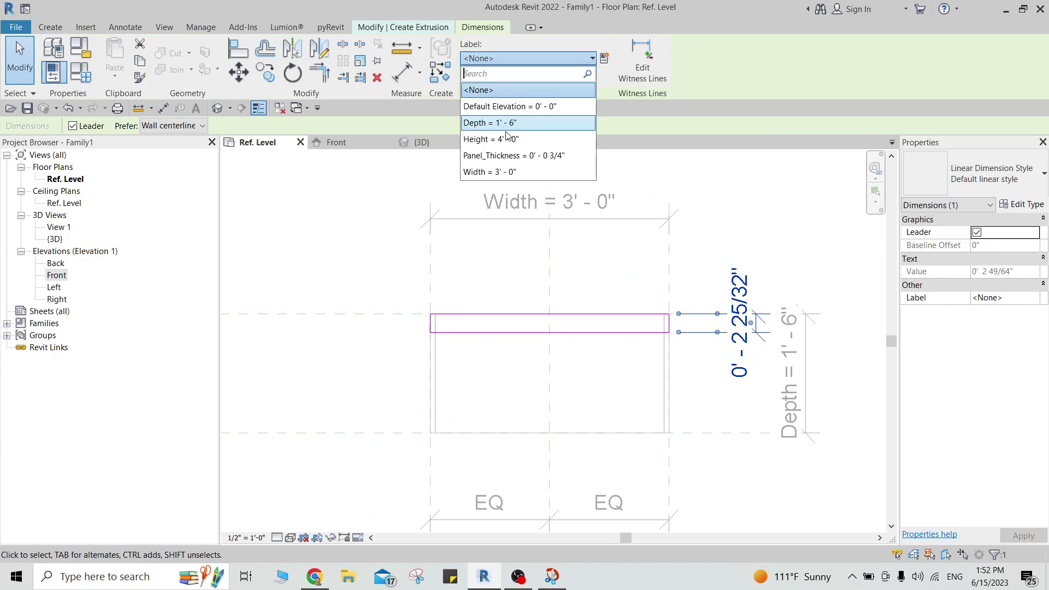
pyautogui.click(514, 156)
pyautogui.press('Escape')
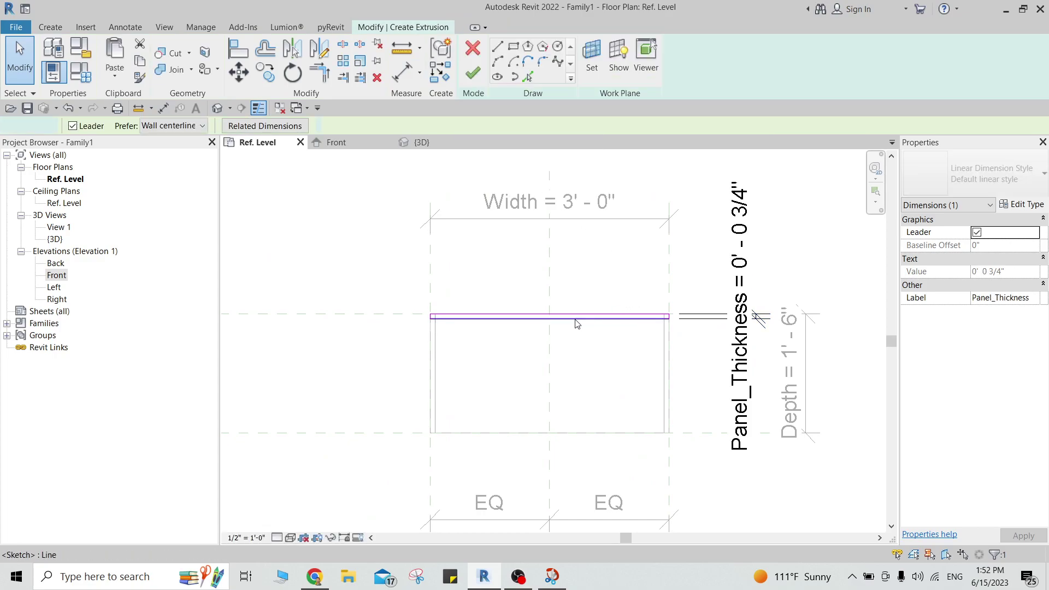
# Step: Align the panel's outer line to the Back reference plane and finish the extrusion
pyautogui.press('l')
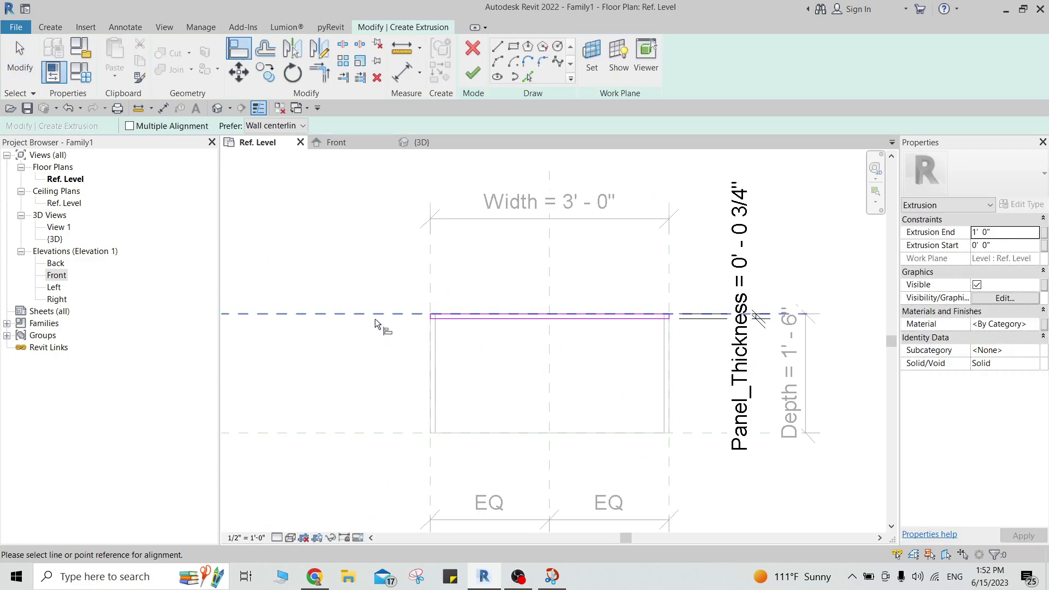
pyautogui.click(373, 315)
pyautogui.click(464, 315)
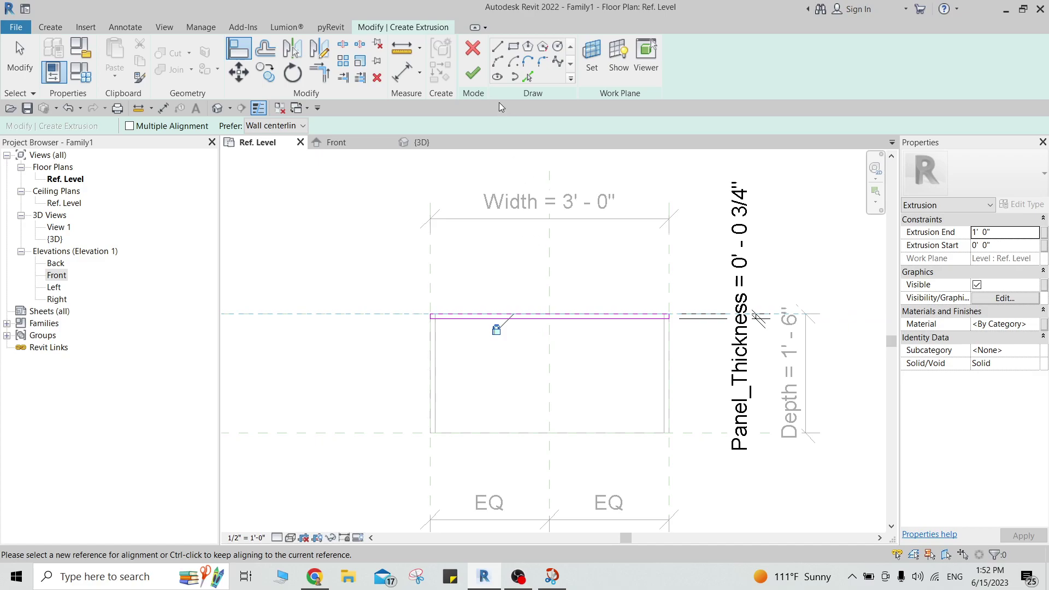
pyautogui.click(482, 77)
# Step: Select the back panel in 3D, then try and cancel an align in the Front elevation
pyautogui.click(570, 301)
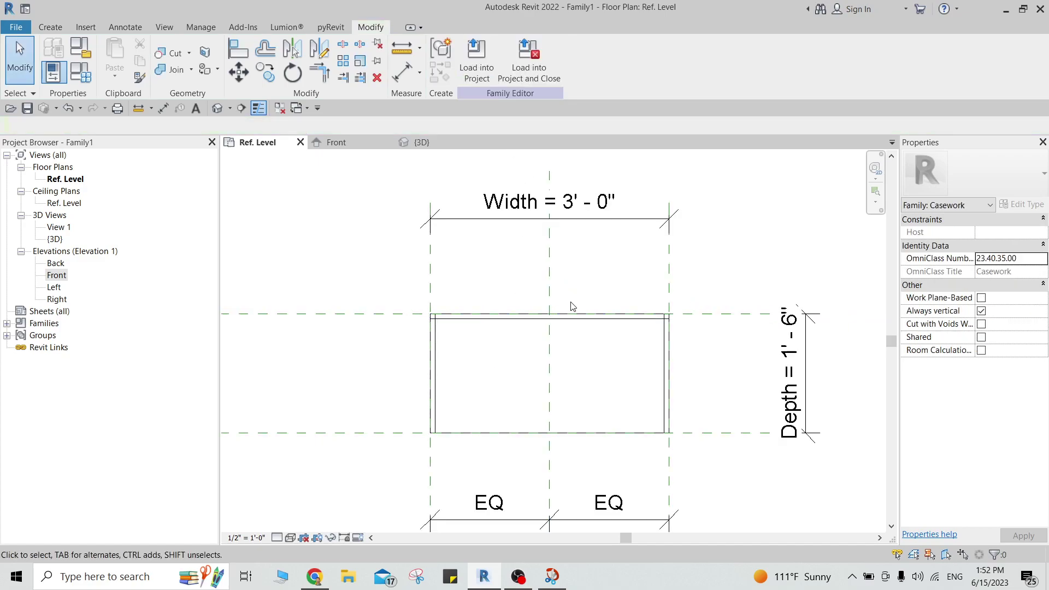
pyautogui.press('3')
pyautogui.press('d')
pyautogui.click(529, 373)
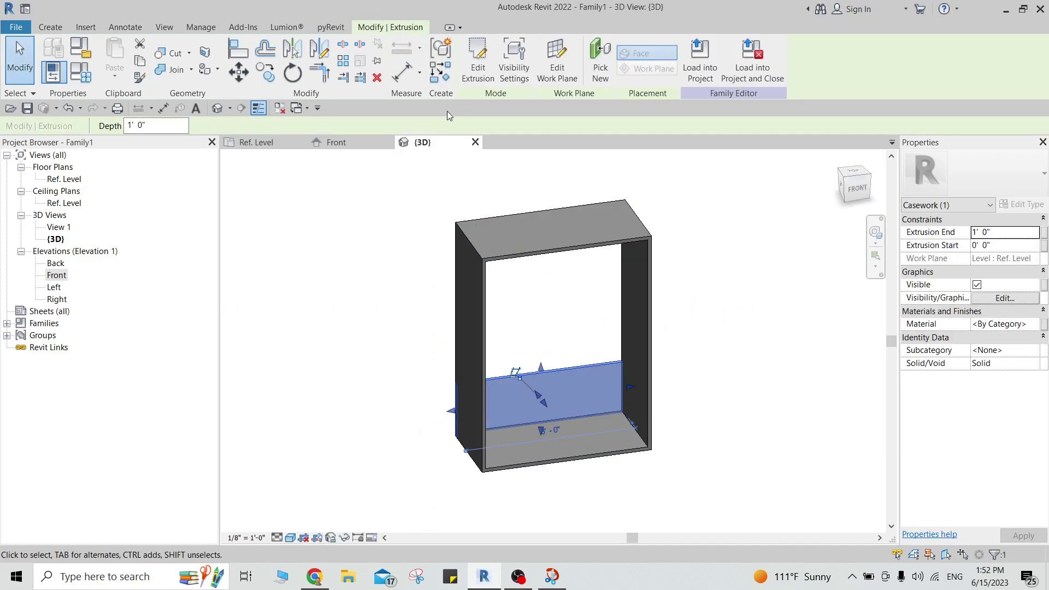
pyautogui.click(317, 145)
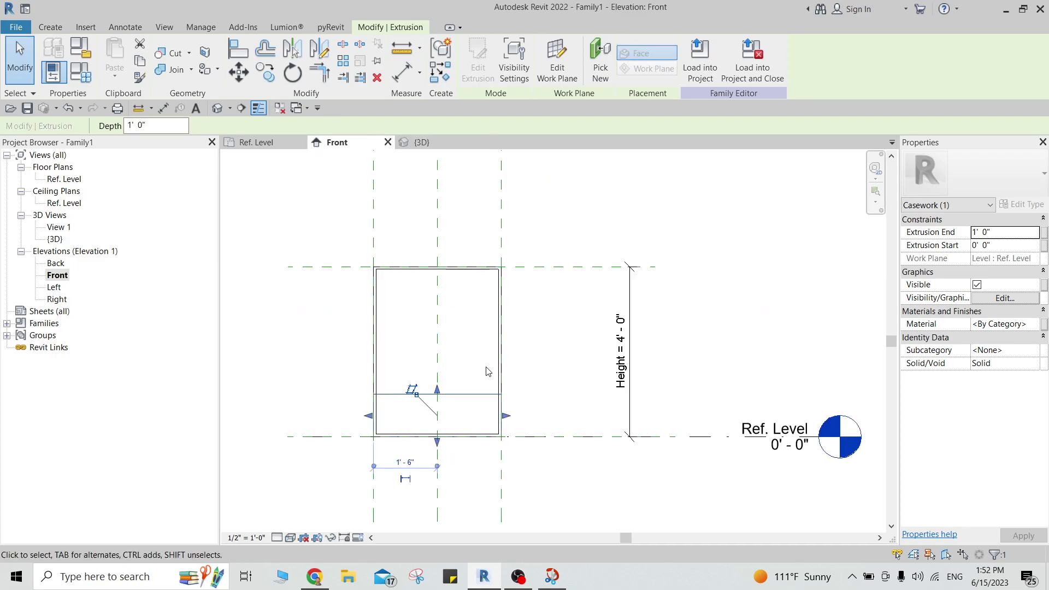
pyautogui.press('a')
pyautogui.press('l')
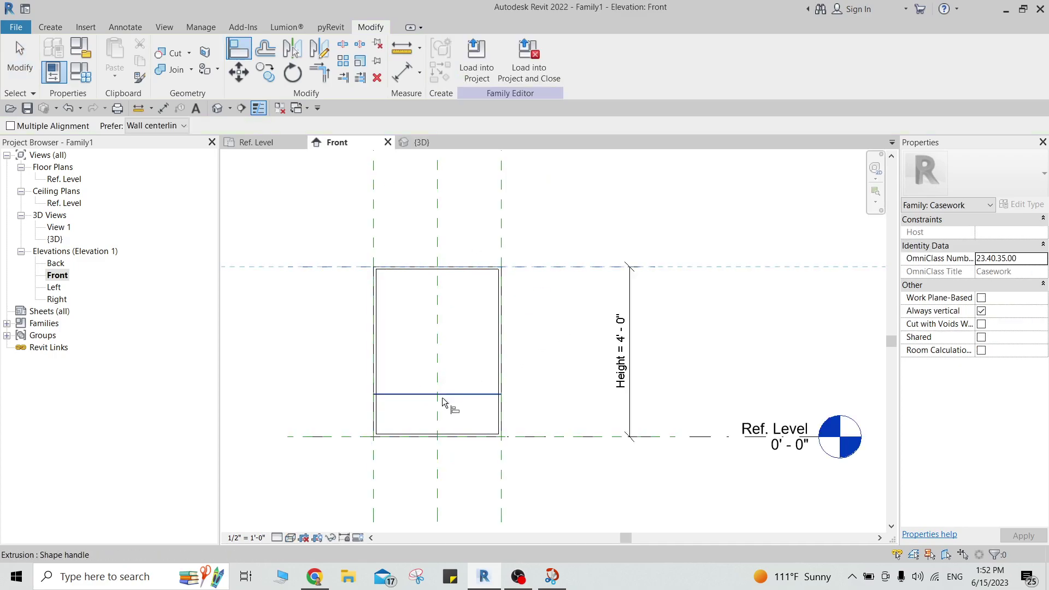
pyautogui.press('Escape')
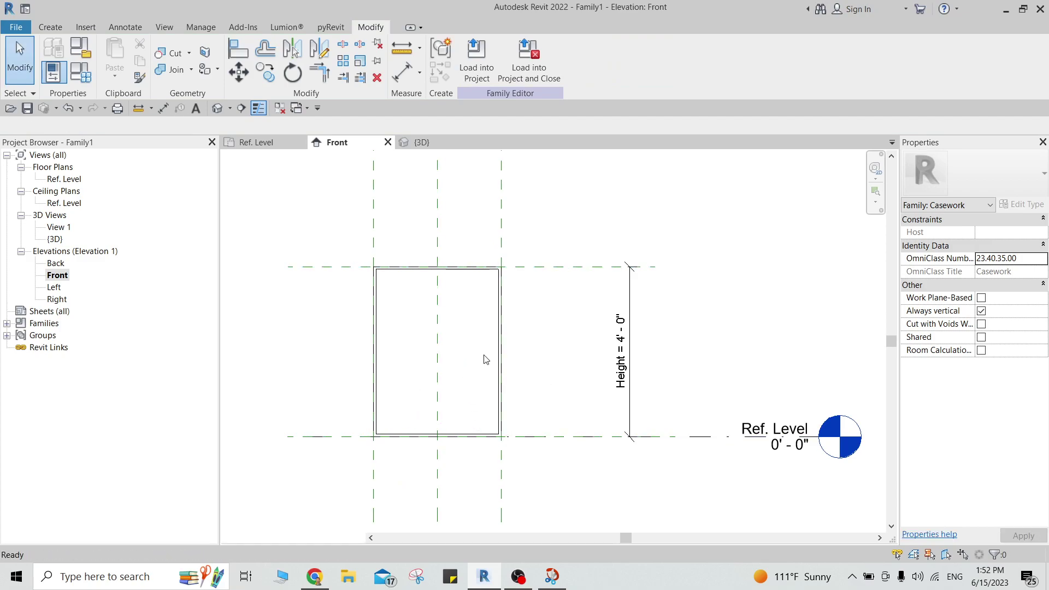
# Step: Check the back panel's temporary dimension in 3D, then drag its bottom edge in Front elevation
pyautogui.hotkey('ctrl', 'Tab')
pyautogui.click(534, 329)
pyautogui.click(547, 434)
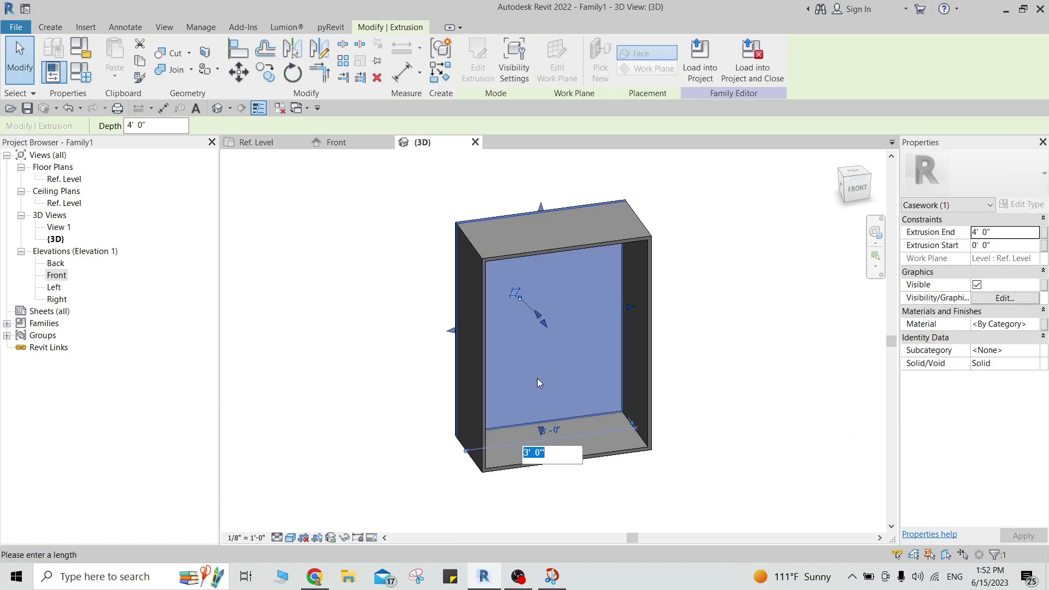
pyautogui.click(412, 188)
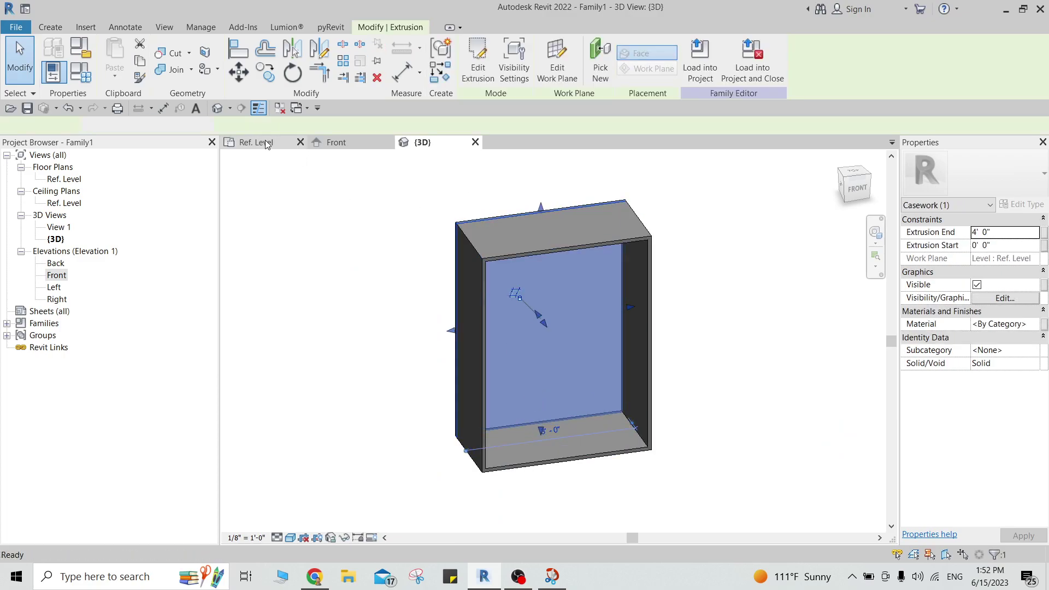
pyautogui.click(264, 140)
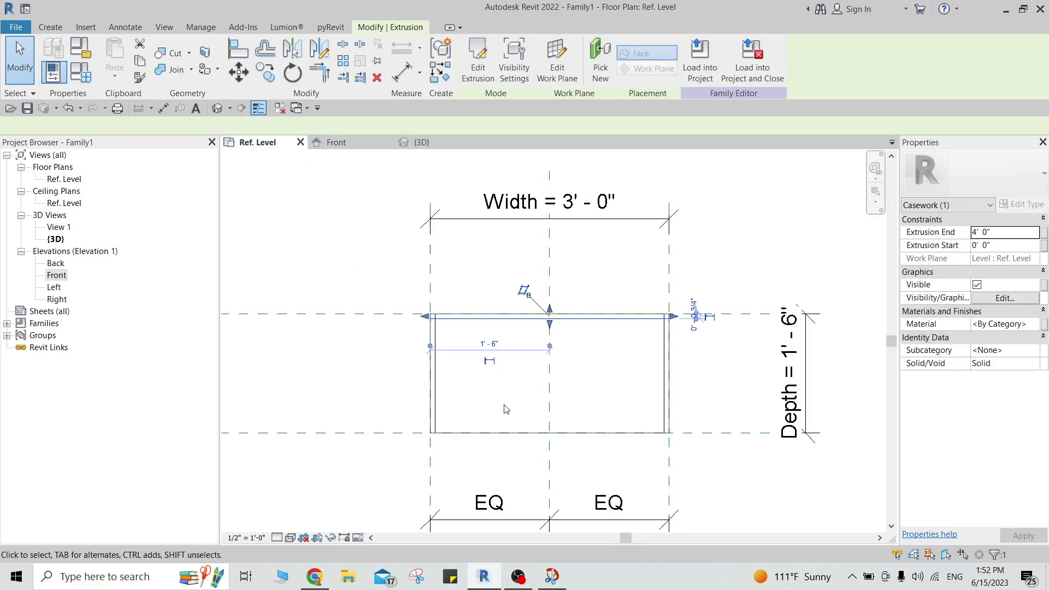
pyautogui.click(347, 144)
pyautogui.moveTo(439, 444); pyautogui.dragTo(441, 374)
# Step: Move the Ref. Level head to the right, clear of the cubby frame
pyautogui.scroll(-4, 596, 398)
pyautogui.moveTo(653, 407); pyautogui.dragTo(536, 387, button='middle')
pyautogui.scroll(1, 624, 384)
pyautogui.click(631, 381)
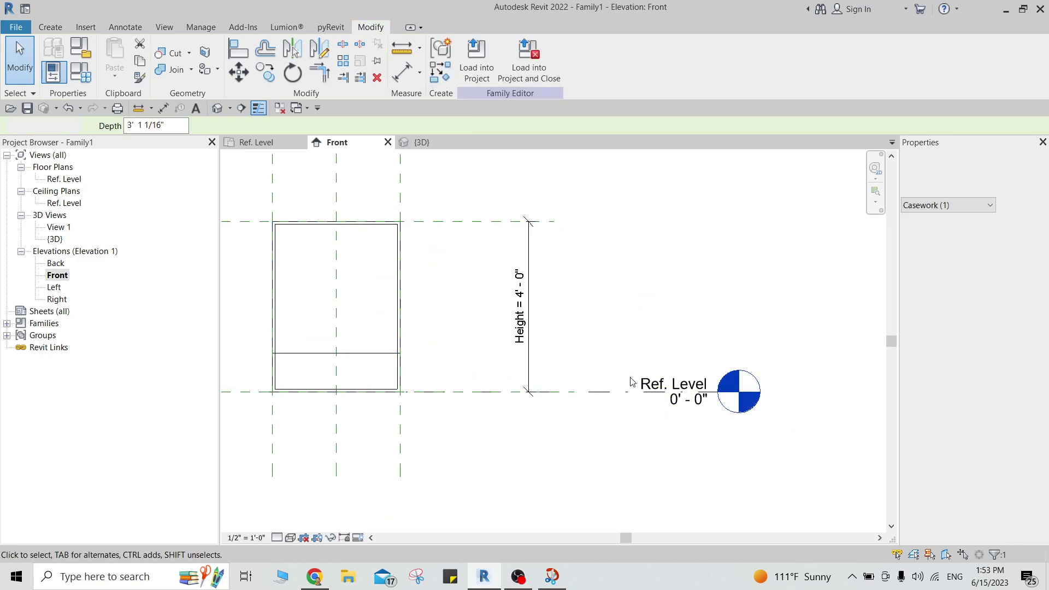
pyautogui.click(661, 390)
pyautogui.scroll(-2, 535, 391)
pyautogui.press('m')
pyautogui.press('v')
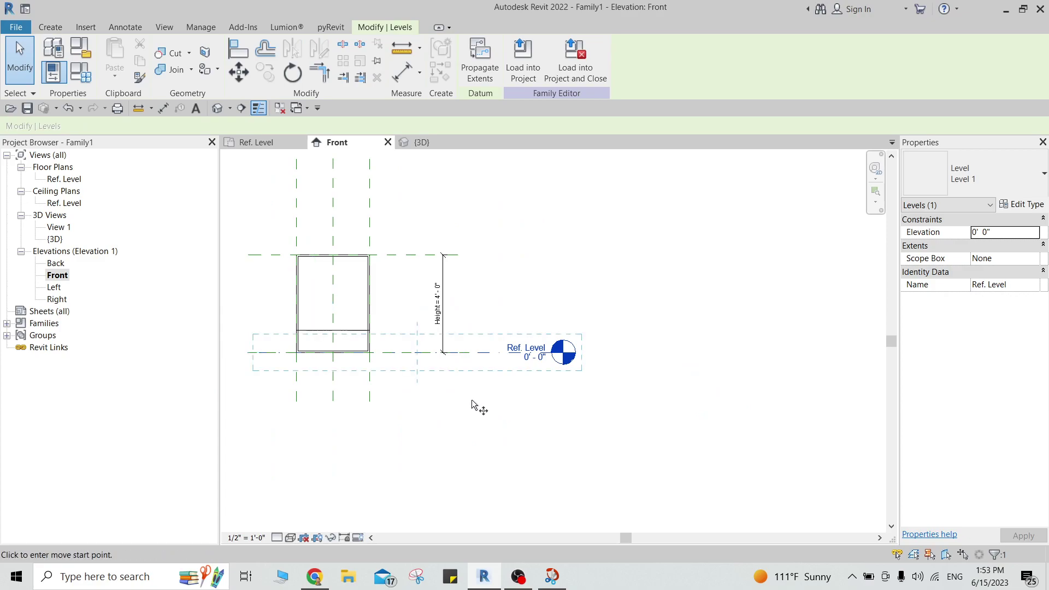
pyautogui.scroll(-1, 399, 417)
pyautogui.click(310, 422)
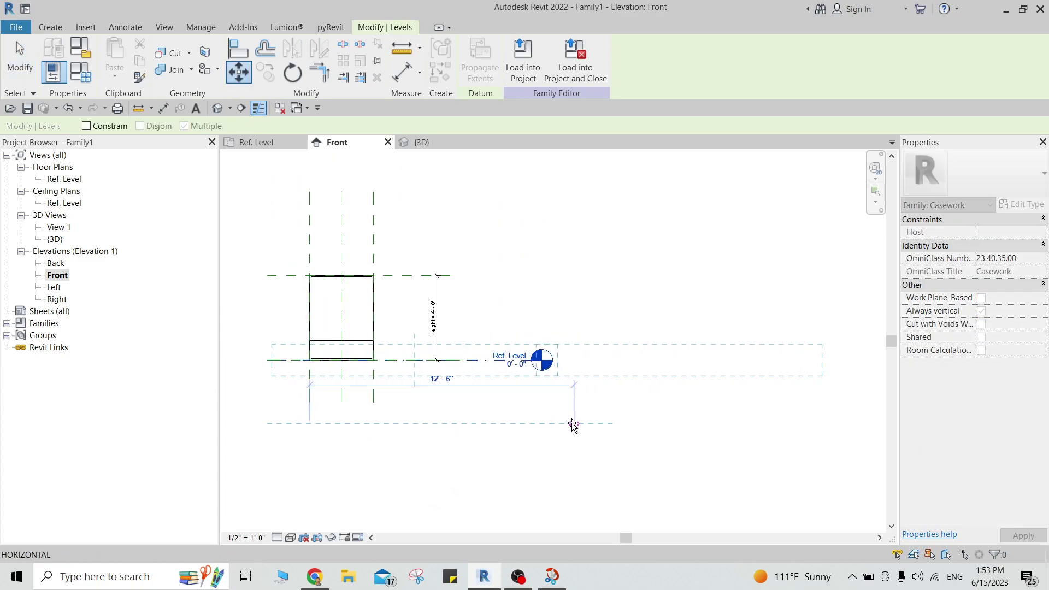
pyautogui.click(605, 424)
pyautogui.press('Escape')
# Step: Pull the back panel's bottom down onto Ref. Level and view the full-height panel in 3D
pyautogui.moveTo(416, 399); pyautogui.dragTo(557, 431, button='middle')
pyautogui.scroll(2, 471, 382)
pyautogui.click(457, 410)
pyautogui.scroll(2, 463, 405)
pyautogui.click(455, 323)
pyautogui.moveTo(437, 335); pyautogui.dragTo(445, 376)
pyautogui.scroll(-1, 484, 420)
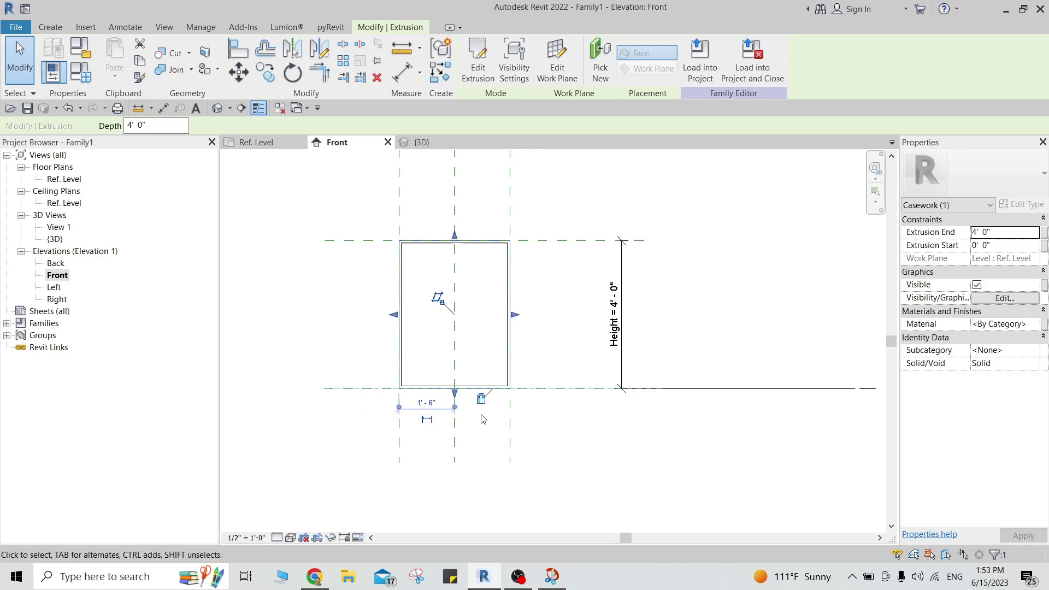
pyautogui.scroll(-1, 483, 419)
pyautogui.moveTo(483, 419); pyautogui.dragTo(472, 444, button='middle')
pyautogui.click(471, 443)
pyautogui.hotkey('ctrl', 'Tab')
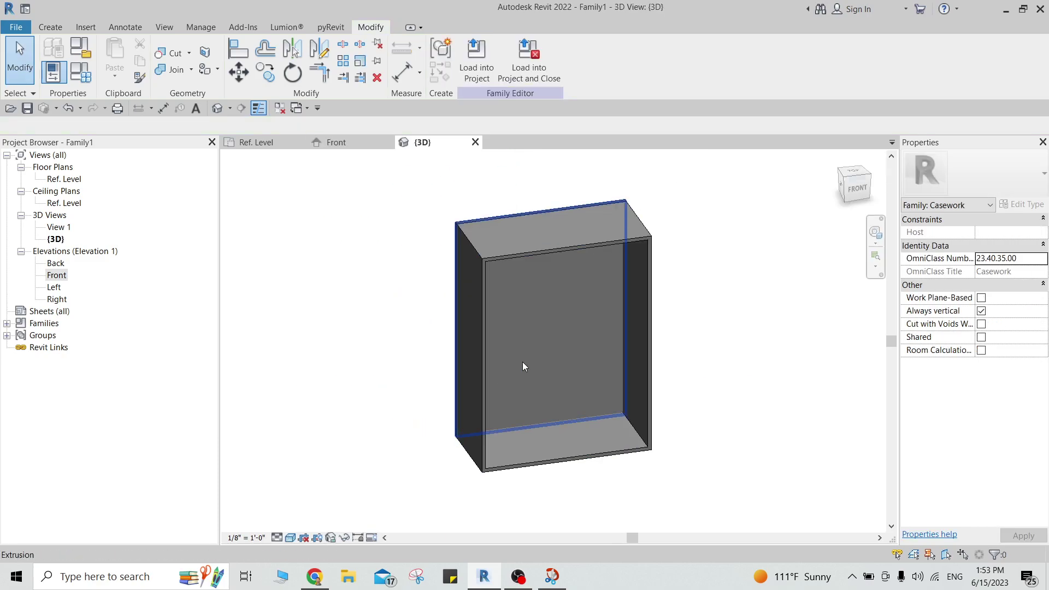
pyautogui.scroll(2, 473, 260)
# Step: Flex the cubby in Family Types with a 4' 0" Width and new Height, then reopen and cancel
pyautogui.moveTo(438, 332); pyautogui.dragTo(498, 349, button='middle')
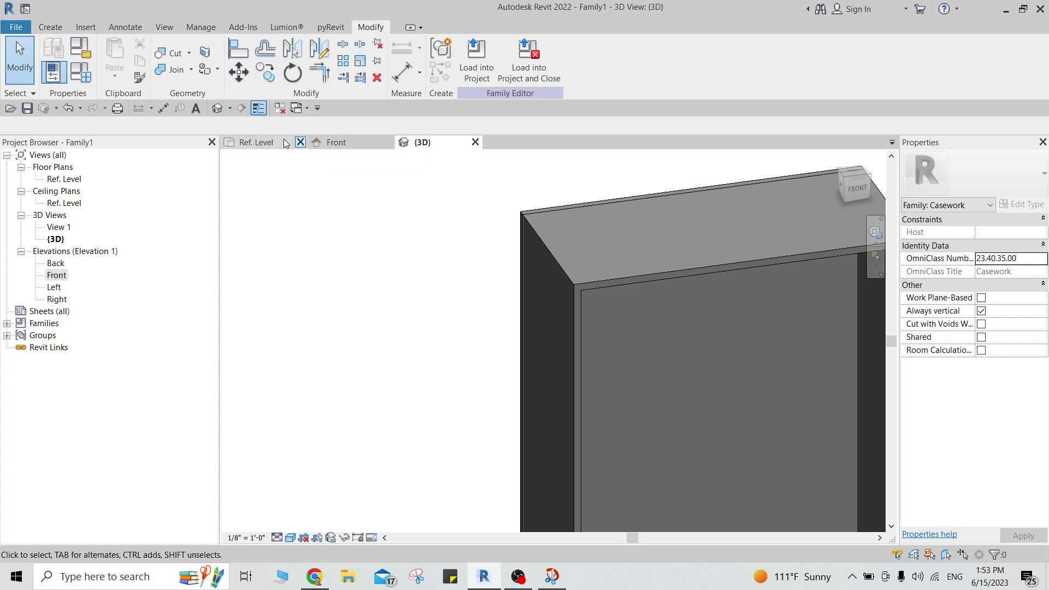
pyautogui.click(80, 71)
pyautogui.click(236, 320)
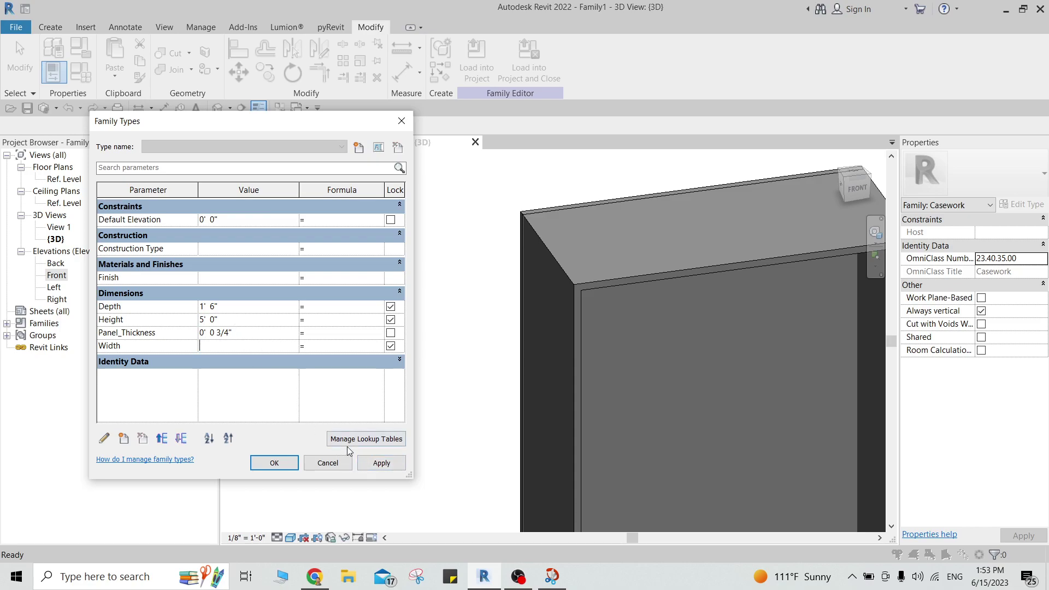
pyautogui.click(382, 464)
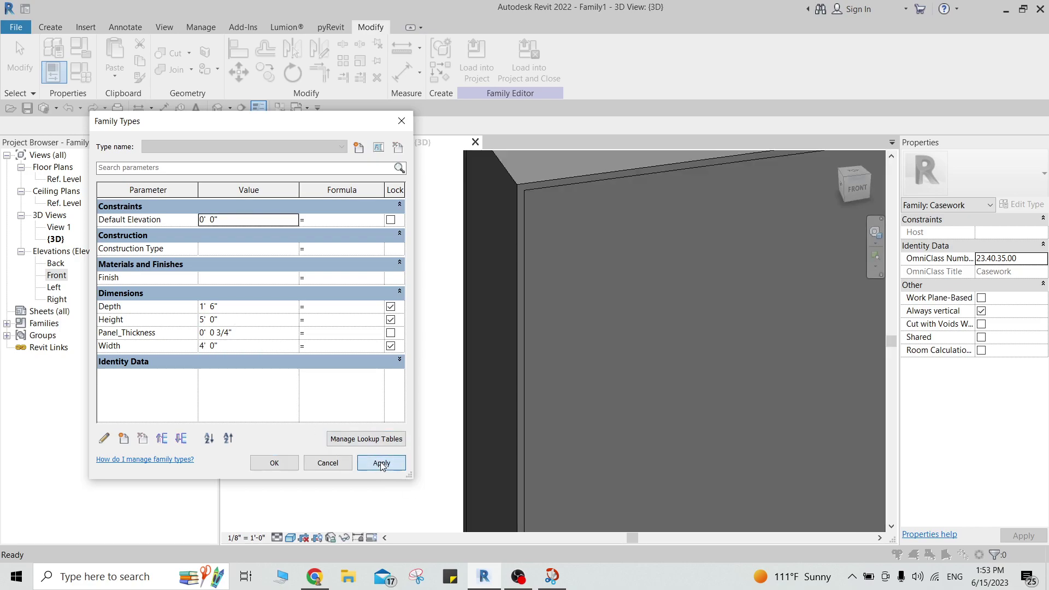
pyautogui.click(286, 463)
pyautogui.scroll(-4, 531, 293)
pyautogui.keyDown('shift'); pyautogui.moveTo(599, 329); pyautogui.dragTo(497, 290, button='middle'); pyautogui.keyUp('shift')
pyautogui.scroll(3, 426, 273)
pyautogui.scroll(-3, 523, 313)
pyautogui.click(83, 81)
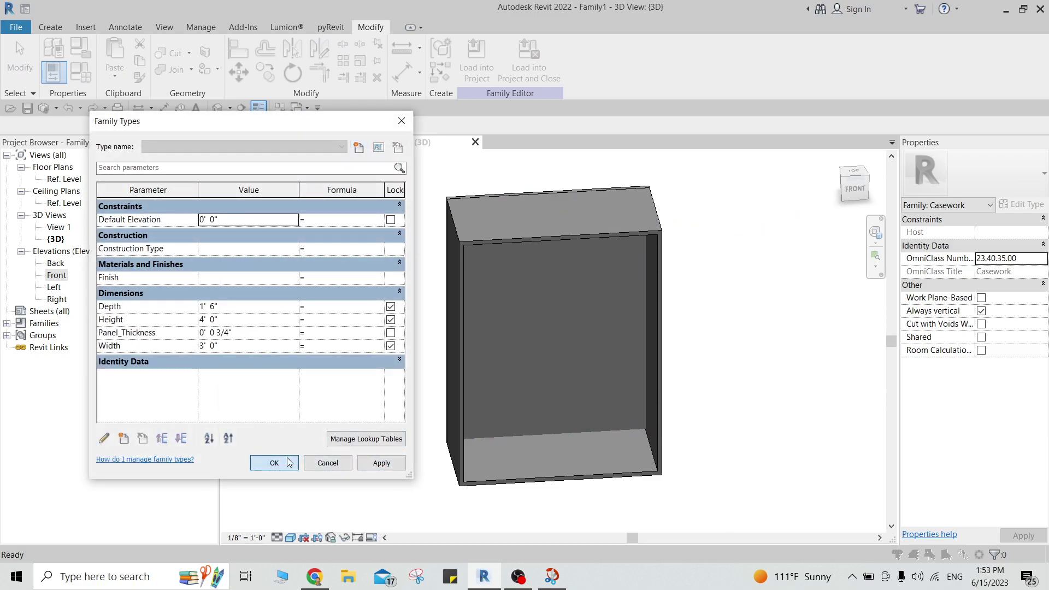
pyautogui.click(322, 462)
# Step: In Front elevation, snap the back panel's bottom onto the reference level and lock it
pyautogui.click(559, 417)
pyautogui.click(329, 141)
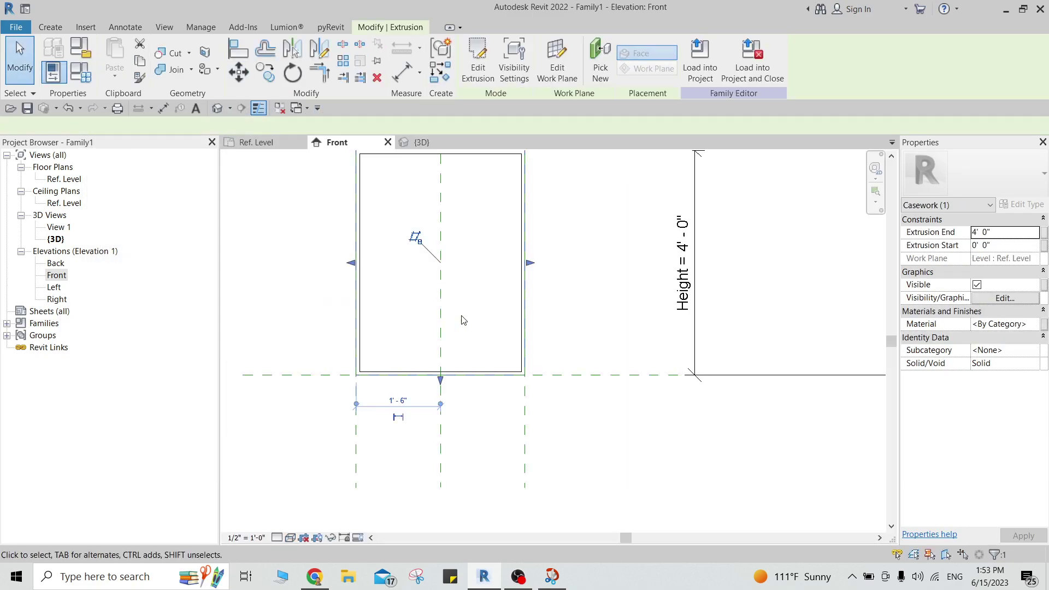
pyautogui.moveTo(440, 379)
pyautogui.mouseDown()
pyautogui.moveTo(439, 344)
pyautogui.moveTo(452, 376)
pyautogui.mouseUp()
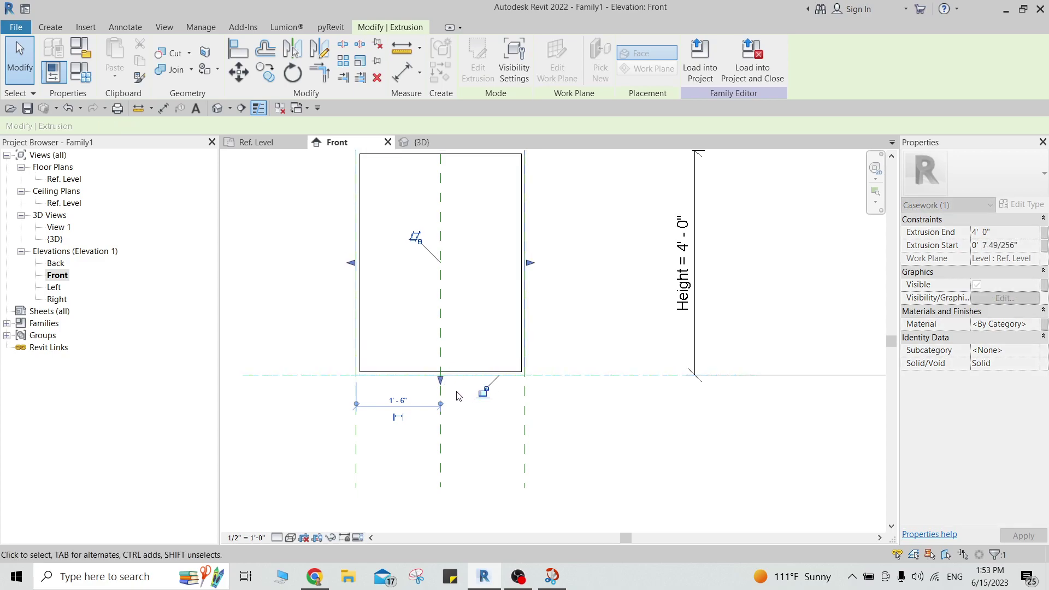
pyautogui.click(483, 392)
pyautogui.scroll(-2, 508, 415)
pyautogui.click(442, 322)
pyautogui.scroll(-3, 443, 322)
pyautogui.moveTo(445, 322); pyautogui.dragTo(506, 329, button='middle')
pyautogui.scroll(4, 526, 333)
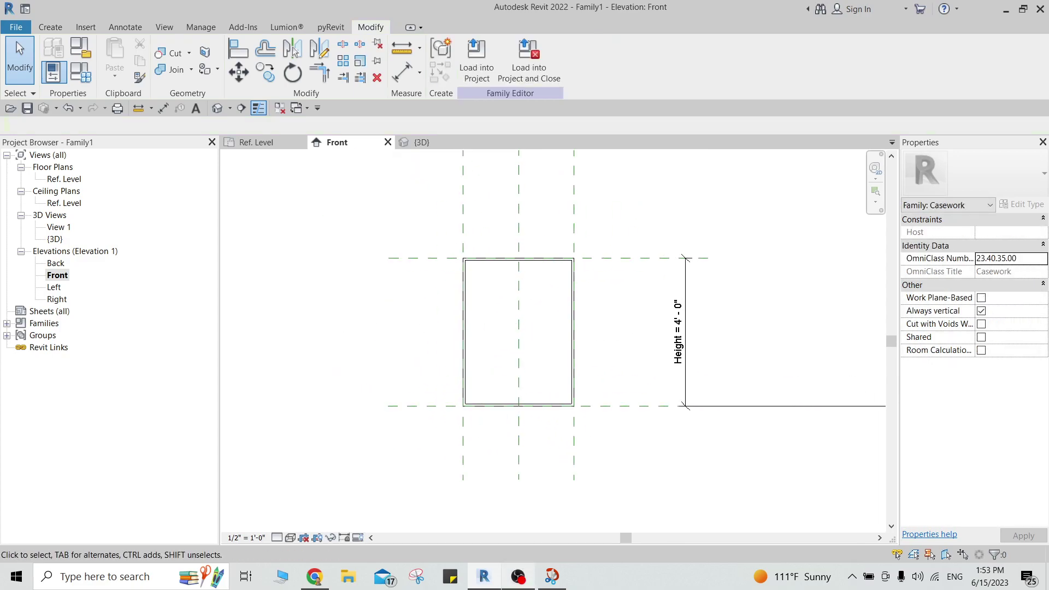
pyautogui.click(514, 584)
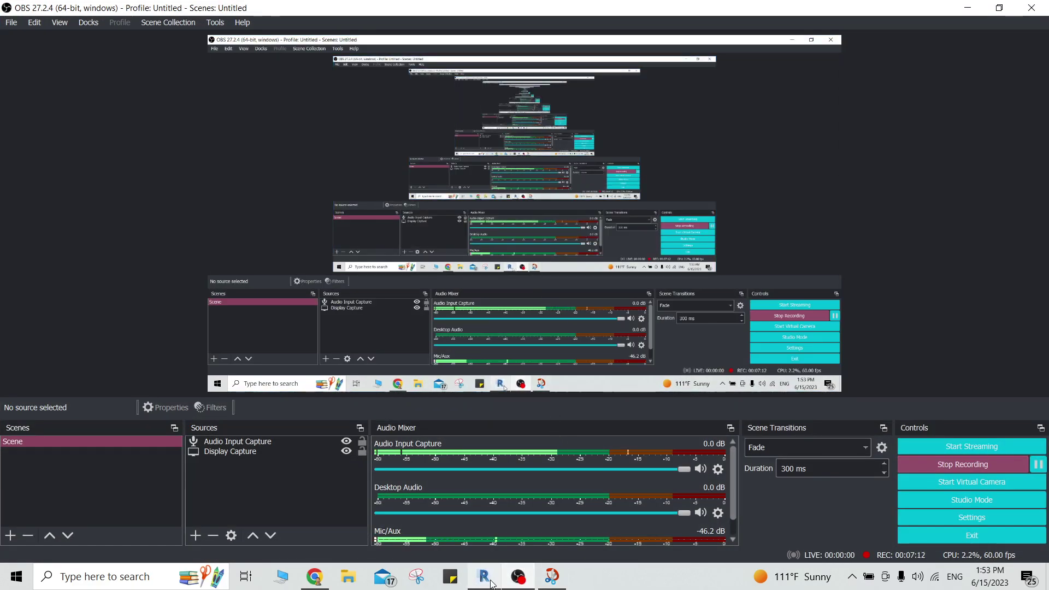
# Step: Trace a red vertical divider and two horizontal shelf lines over the bookshelf image
pyautogui.click(552, 577)
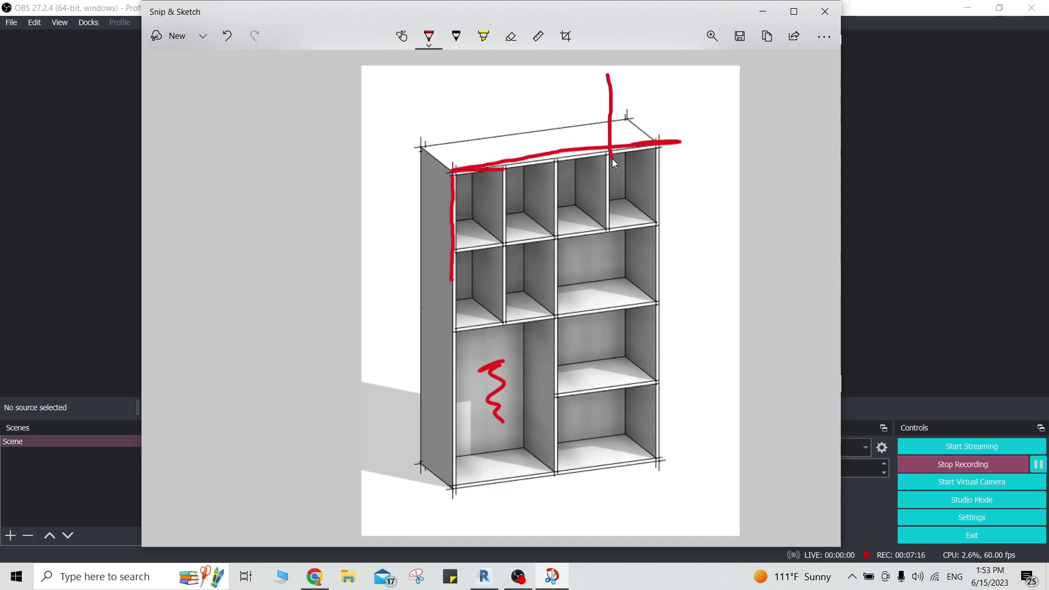
pyautogui.moveTo(613, 228)
pyautogui.mouseDown()
pyautogui.moveTo(614, 281)
pyautogui.moveTo(557, 338)
pyautogui.mouseUp()
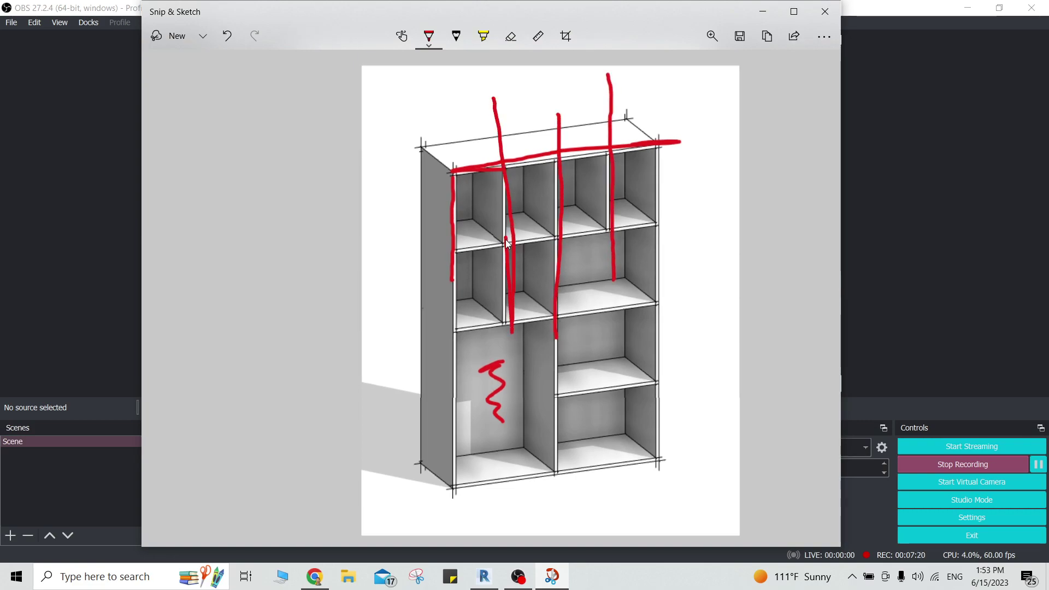
pyautogui.moveTo(426, 339); pyautogui.dragTo(710, 324)
pyautogui.moveTo(522, 387); pyautogui.dragTo(692, 371)
# Step: Draw two horizontal reference planes across the Front elevation rectangle with RP
pyautogui.click(484, 580)
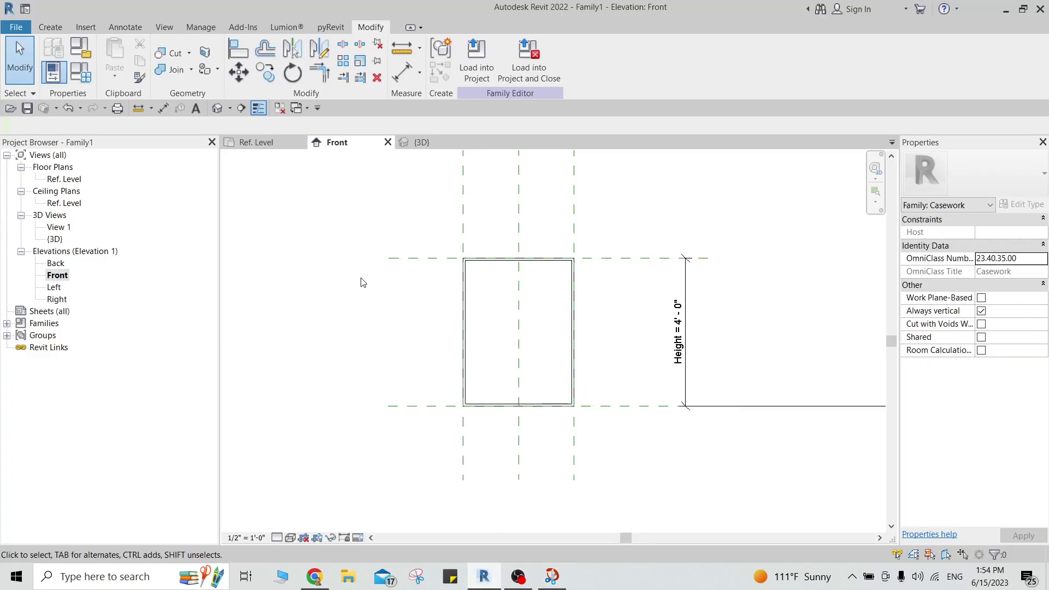
pyautogui.moveTo(592, 336); pyautogui.dragTo(556, 355, button='middle')
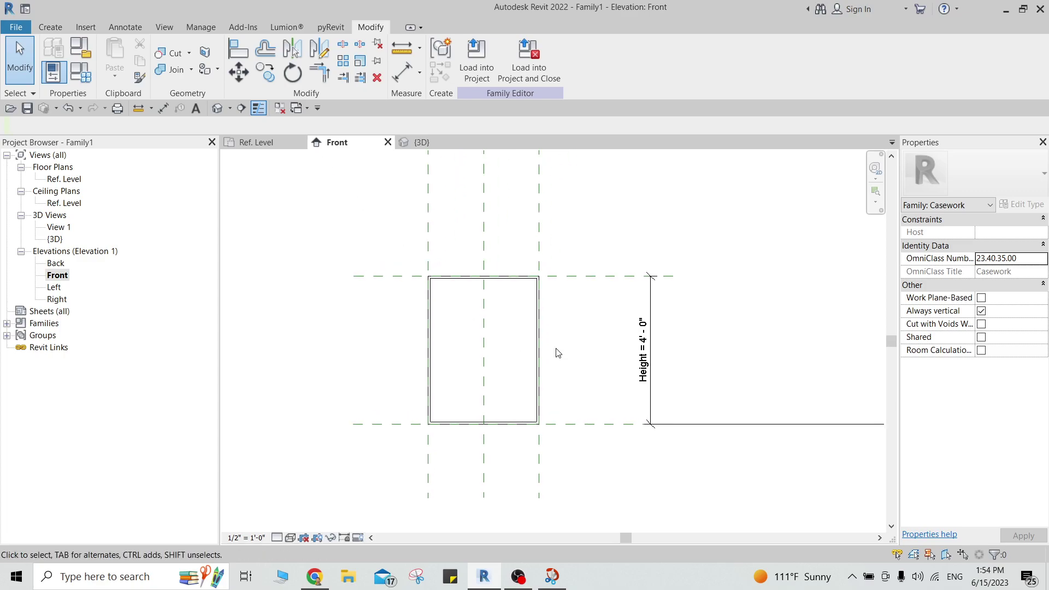
pyautogui.press('r')
pyautogui.press('p')
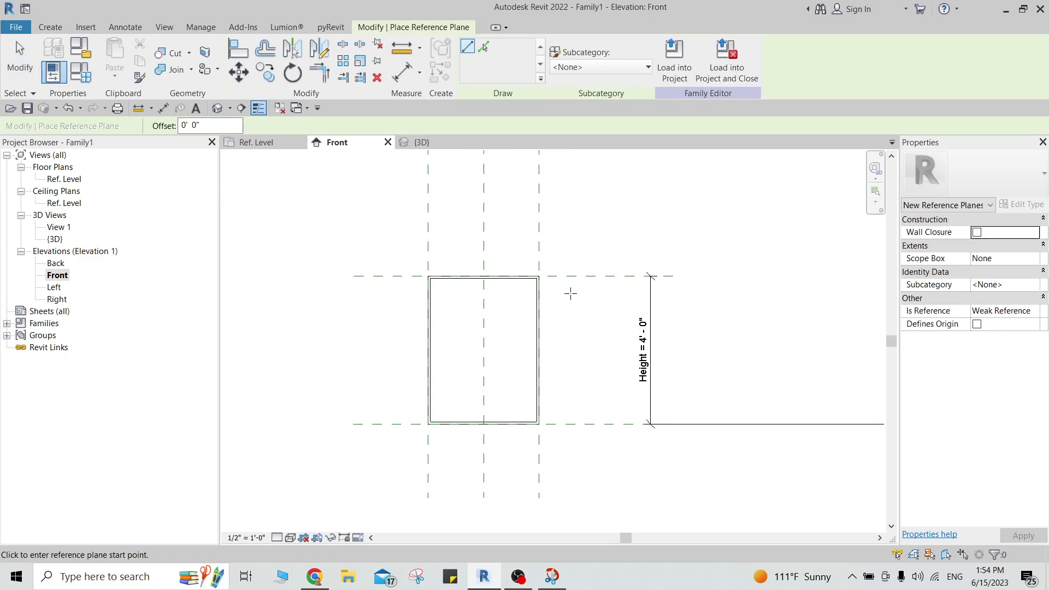
pyautogui.click(352, 323)
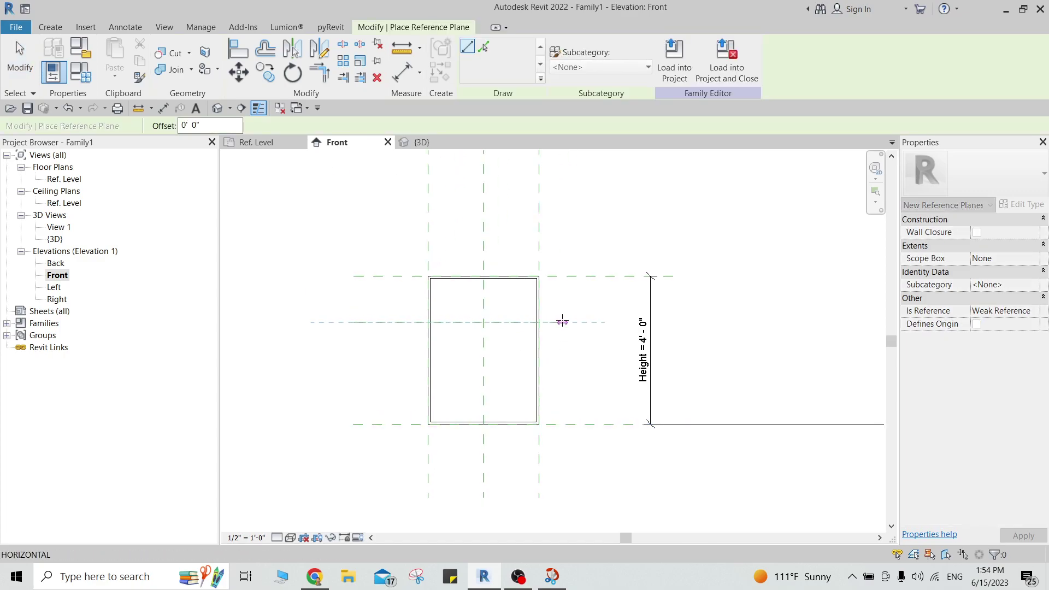
pyautogui.click(579, 322)
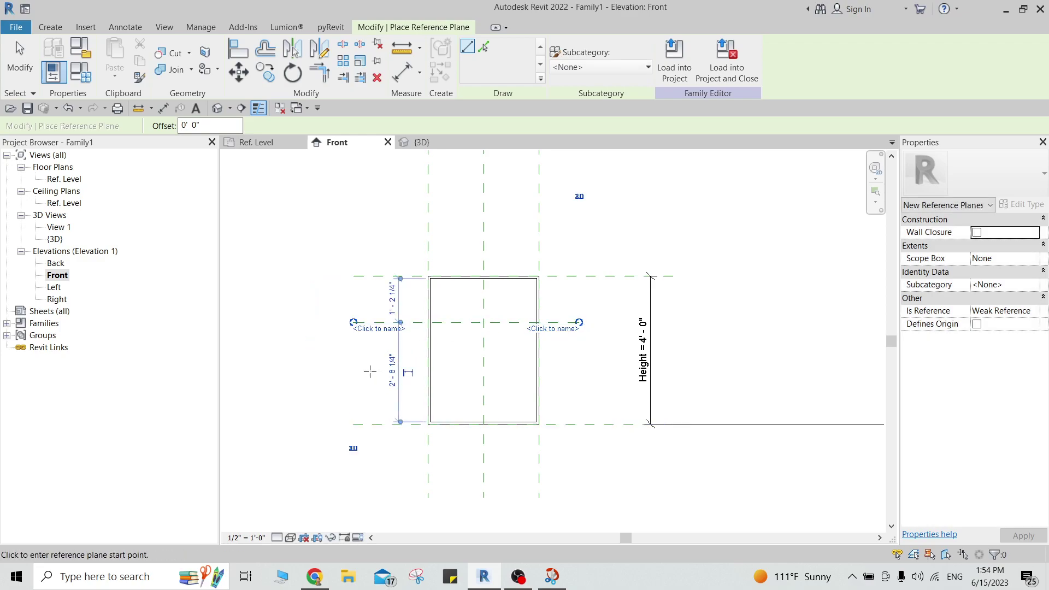
pyautogui.click(353, 369)
pyautogui.click(580, 369)
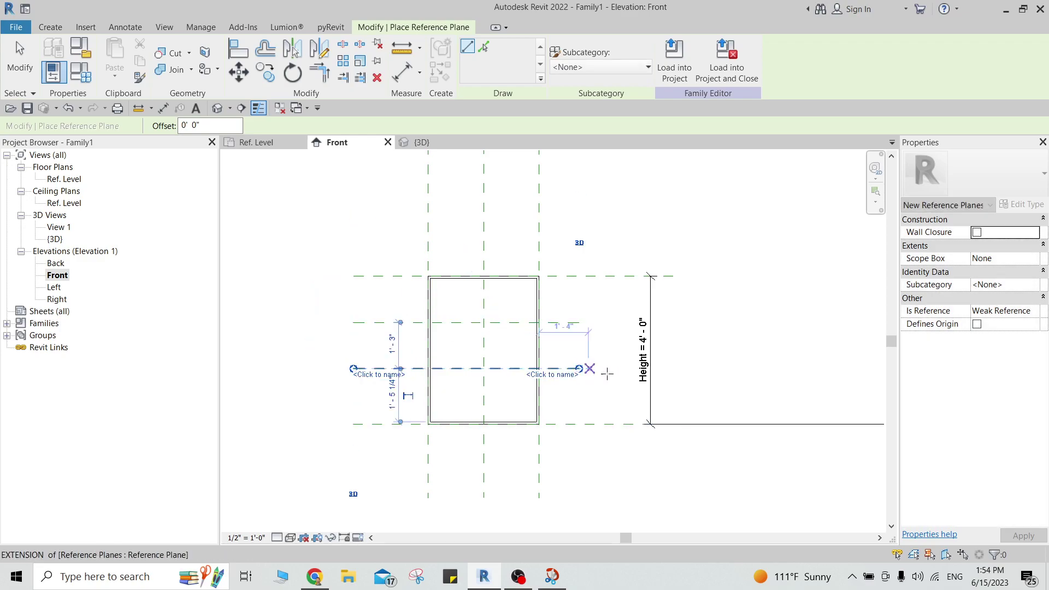
# Step: Add two vertical reference planes spanning the frame from top to bottom
pyautogui.moveTo(614, 281); pyautogui.dragTo(612, 361, button='middle')
pyautogui.click(509, 220)
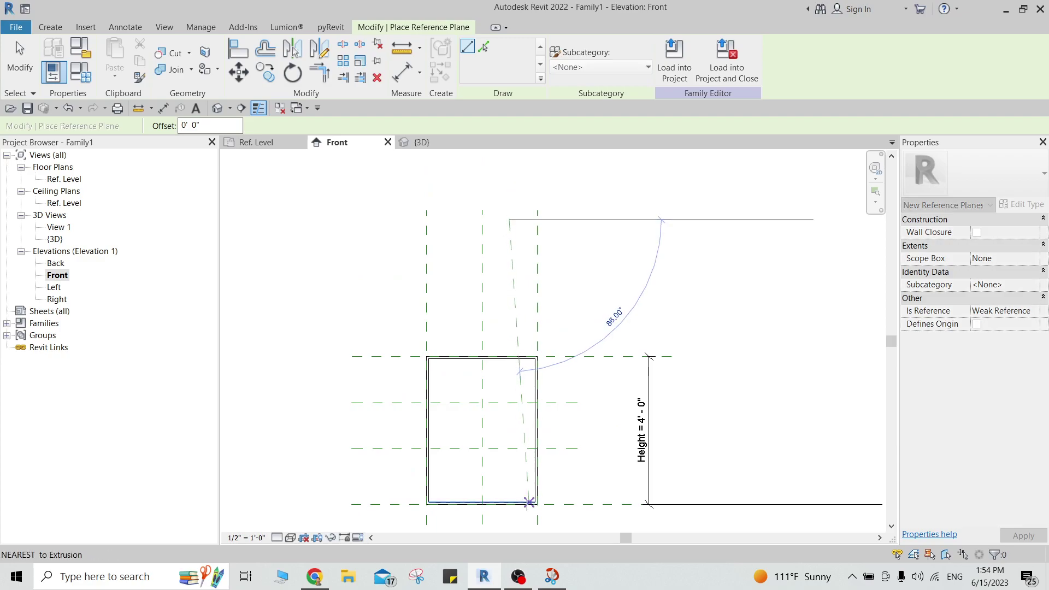
pyautogui.moveTo(525, 524); pyautogui.dragTo(522, 483, button='middle')
pyautogui.click(508, 519)
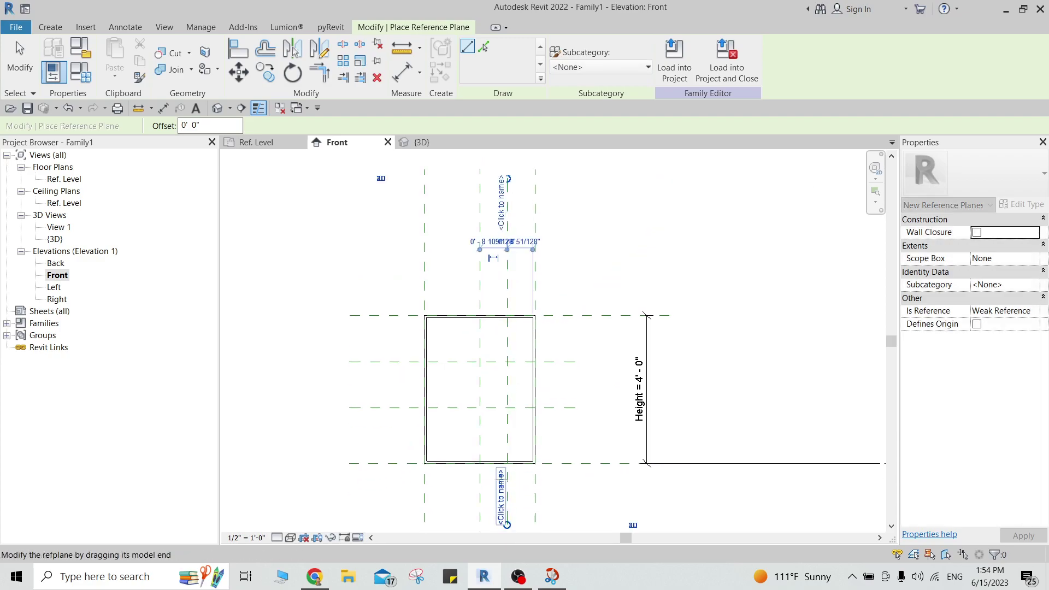
pyautogui.click(446, 189)
pyautogui.moveTo(459, 356); pyautogui.dragTo(474, 373, button='middle')
pyautogui.click(447, 458)
pyautogui.press('Escape')
pyautogui.scroll(1, 549, 260)
pyautogui.moveTo(549, 259); pyautogui.dragTo(545, 275, button='middle')
# Step: Dimension the vertical reference planes in one aligned string and set it to EQ for four equal bays
pyautogui.press('i')
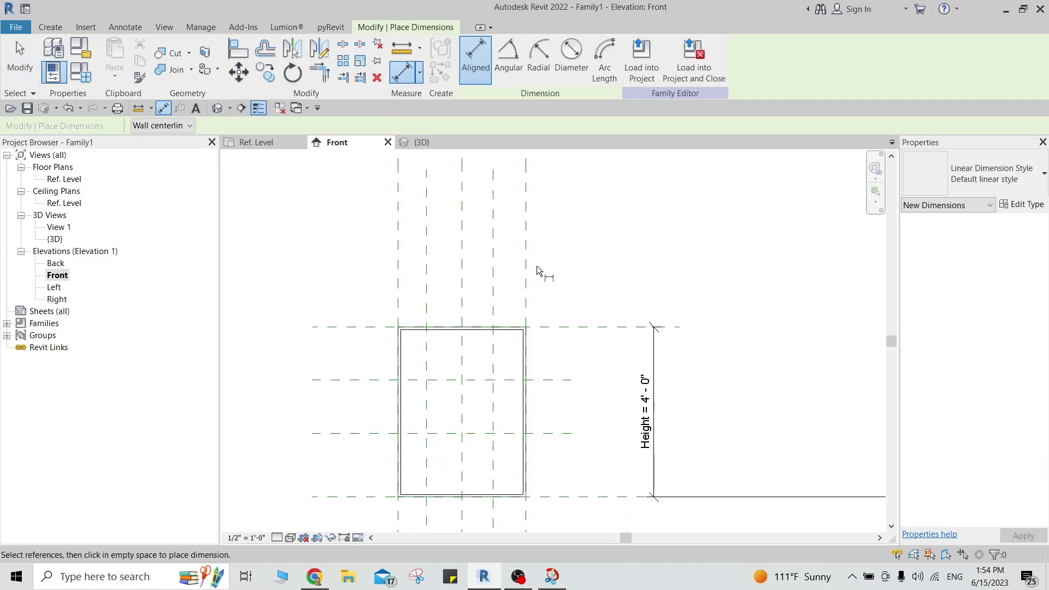
pyautogui.click(528, 258)
pyautogui.click(494, 267)
pyautogui.click(462, 265)
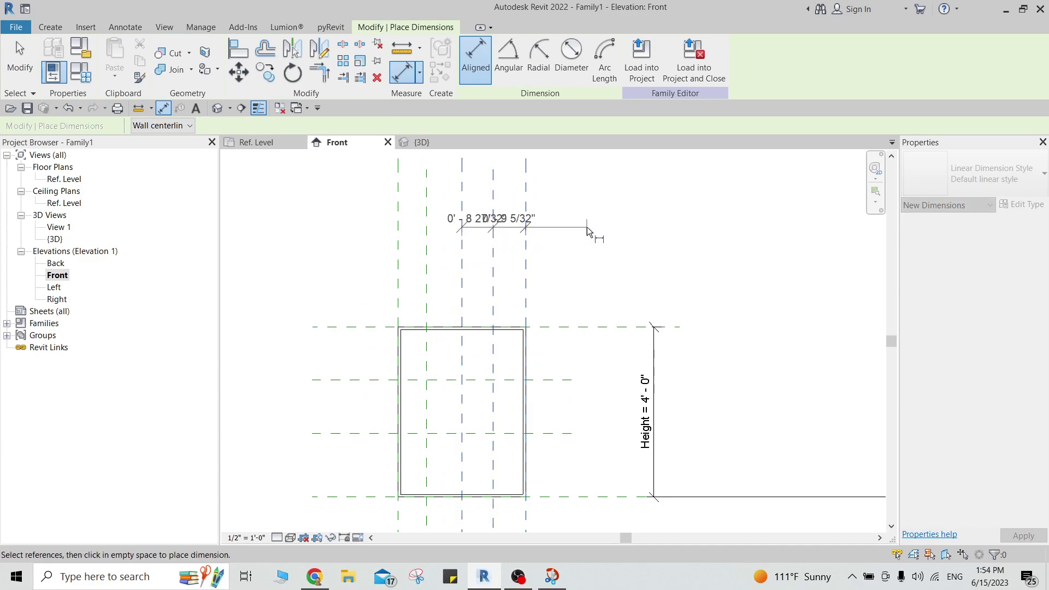
pyautogui.click(579, 223)
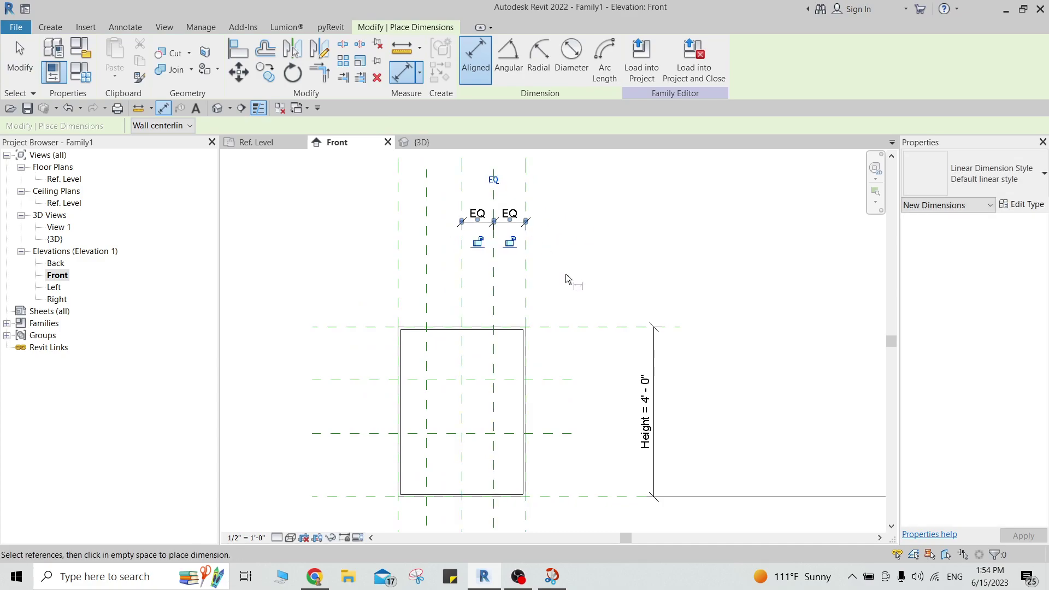
pyautogui.click(462, 286)
pyautogui.click(427, 278)
pyautogui.click(398, 258)
pyautogui.click(320, 224)
pyautogui.click(432, 268)
# Step: Dimension between the top and middle horizontal reference planes, redoing the first attempt
pyautogui.moveTo(362, 335); pyautogui.dragTo(397, 285, button='middle')
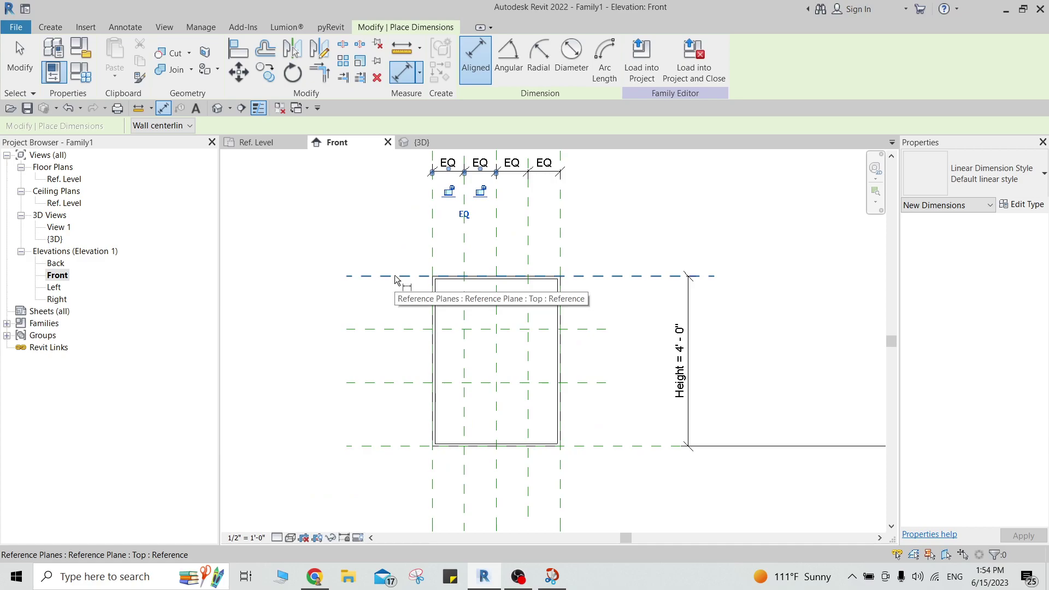
pyautogui.click(398, 276)
pyautogui.click(399, 329)
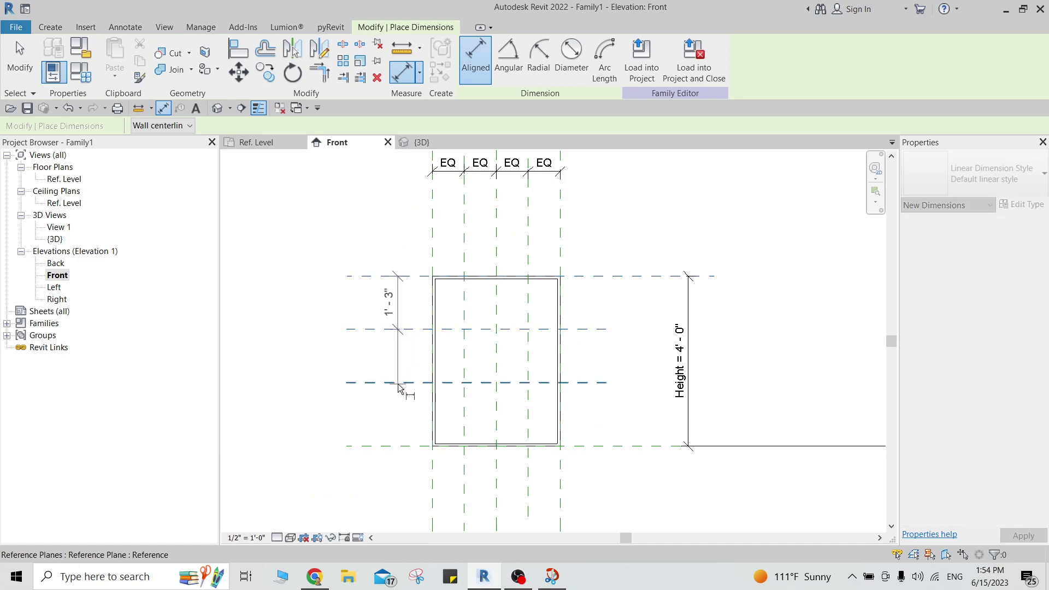
pyautogui.click(399, 384)
pyautogui.click(389, 434)
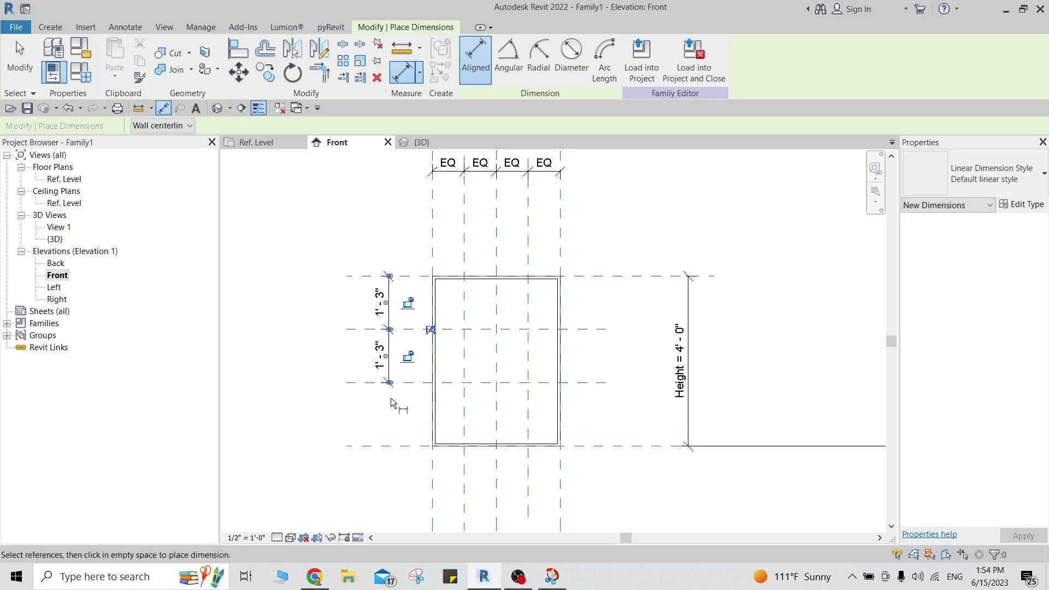
pyautogui.hotkey('ctrl', 'z')
pyautogui.click(391, 277)
pyautogui.click(388, 330)
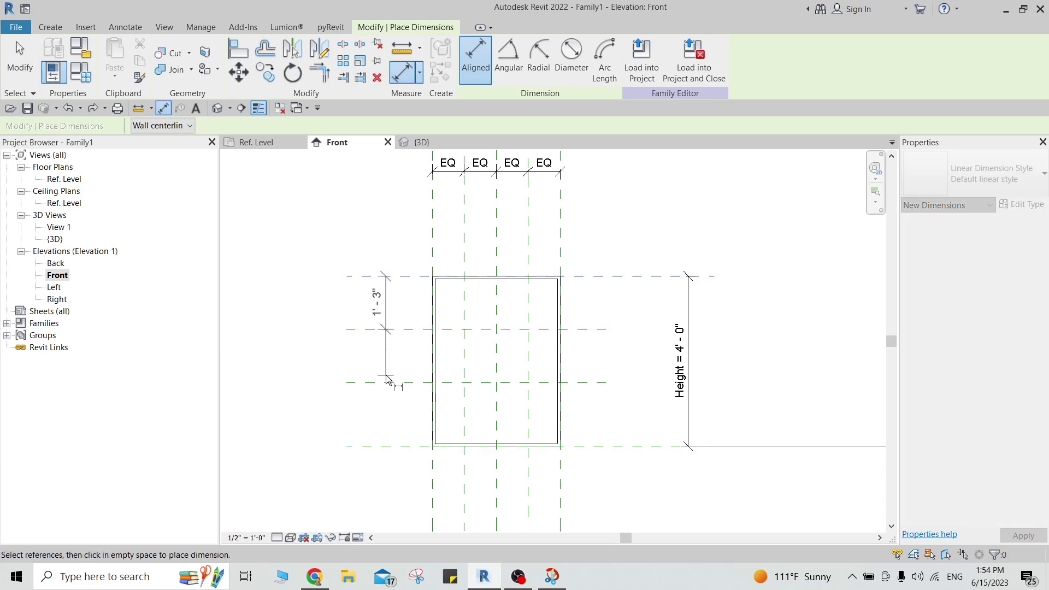
pyautogui.click(390, 325)
pyautogui.press('Escape')
# Step: Add the bottom reference plane to the vertical dimension and set EQ for three equal rows
pyautogui.click(386, 306)
pyautogui.click(643, 66)
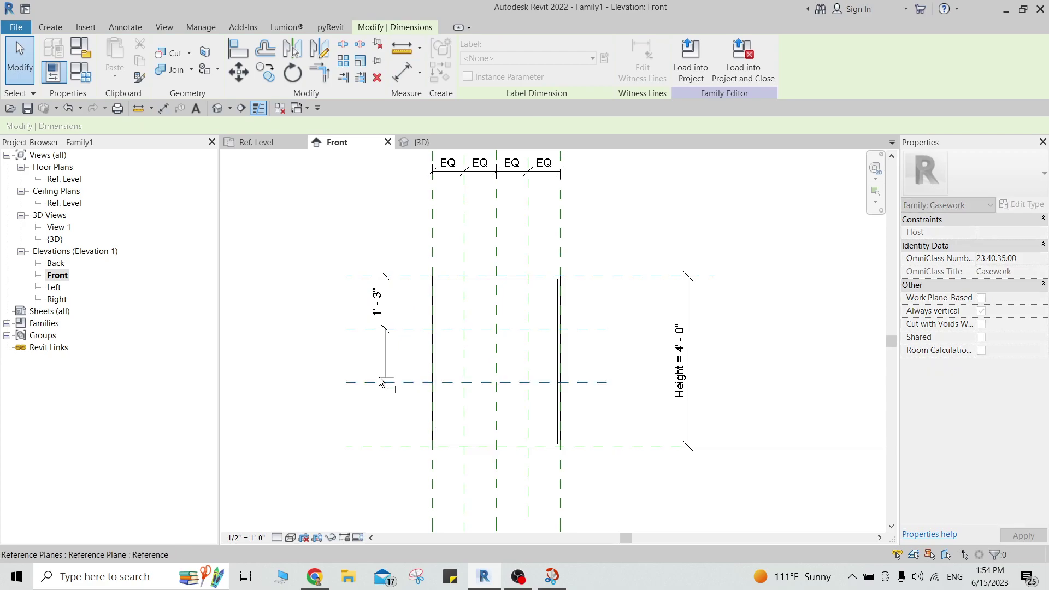
pyautogui.click(386, 445)
pyautogui.click(343, 410)
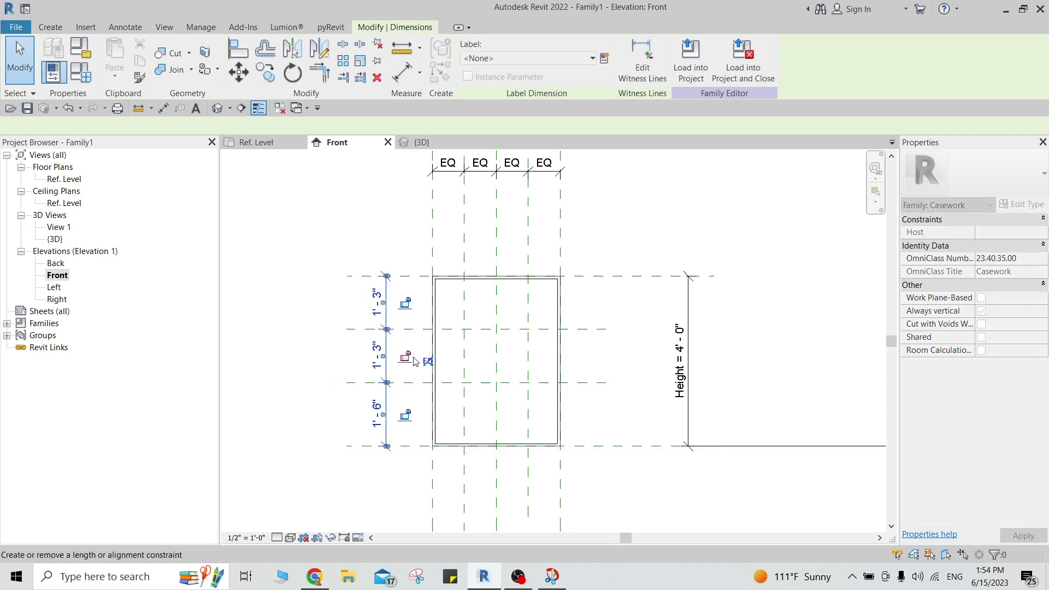
pyautogui.click(428, 362)
pyautogui.click(619, 357)
# Step: Start a new solid extrusion from Create > Extrusion
pyautogui.scroll(2, 587, 344)
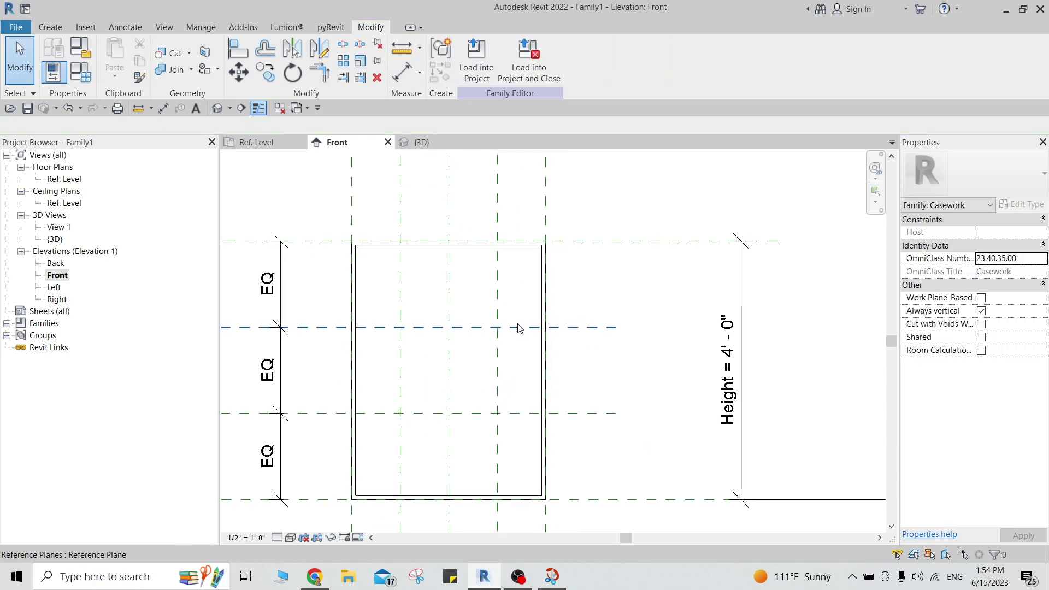
pyautogui.scroll(1, 513, 310)
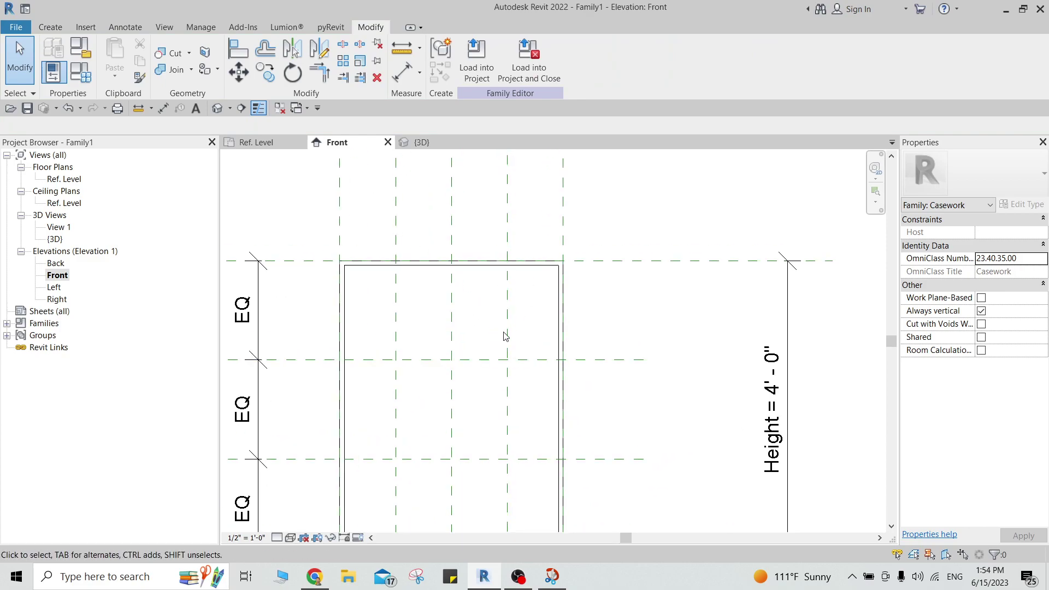
pyautogui.scroll(-2, 535, 248)
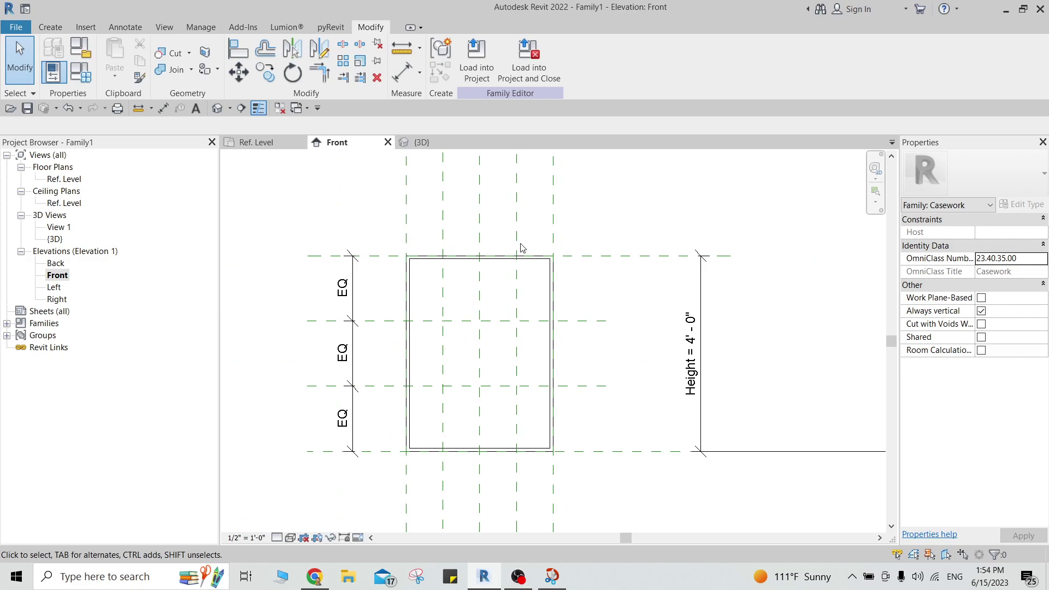
pyautogui.moveTo(534, 249); pyautogui.dragTo(524, 328, button='middle')
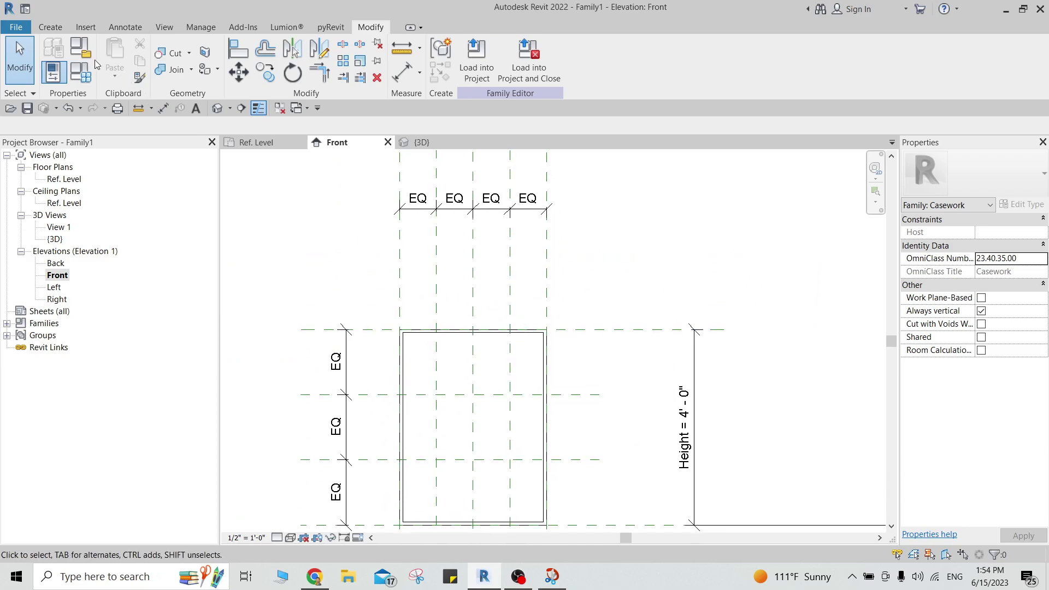
pyautogui.click(50, 27)
pyautogui.click(117, 52)
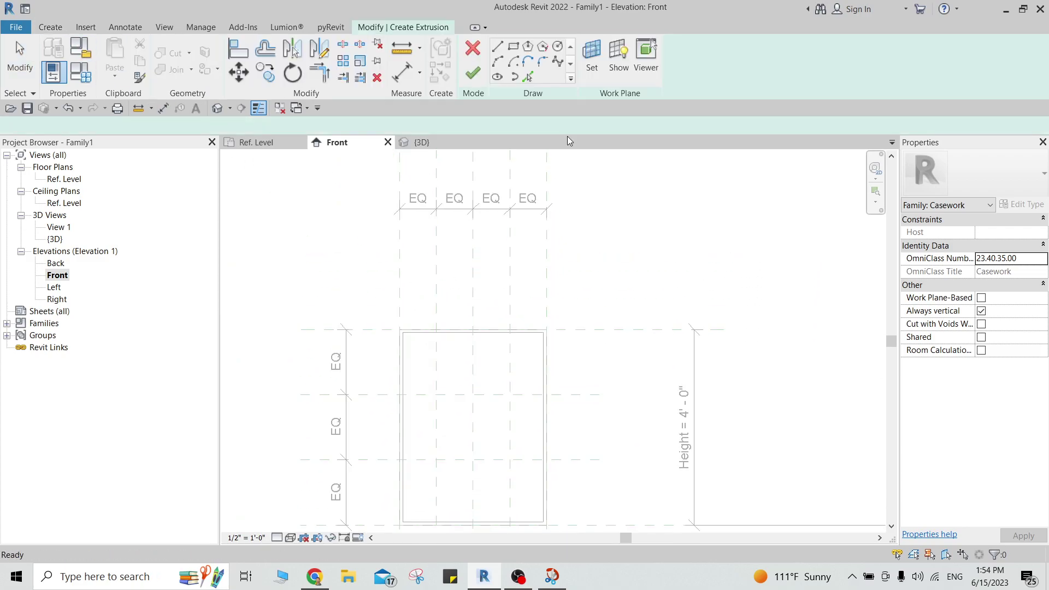
# Step: Sketch a narrow divider rectangle running from the frame's top edge to its bottom edge
pyautogui.click(515, 52)
pyautogui.scroll(2, 511, 355)
pyautogui.scroll(1, 515, 340)
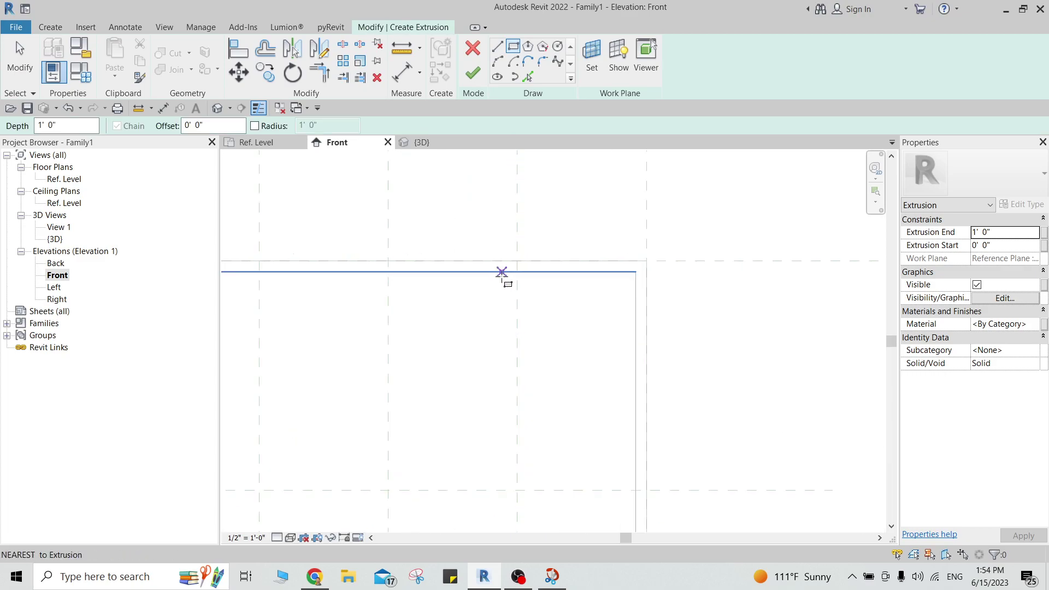
pyautogui.click(501, 272)
pyautogui.scroll(-3, 518, 477)
pyautogui.moveTo(532, 514); pyautogui.dragTo(539, 211, button='middle')
pyautogui.scroll(2, 524, 368)
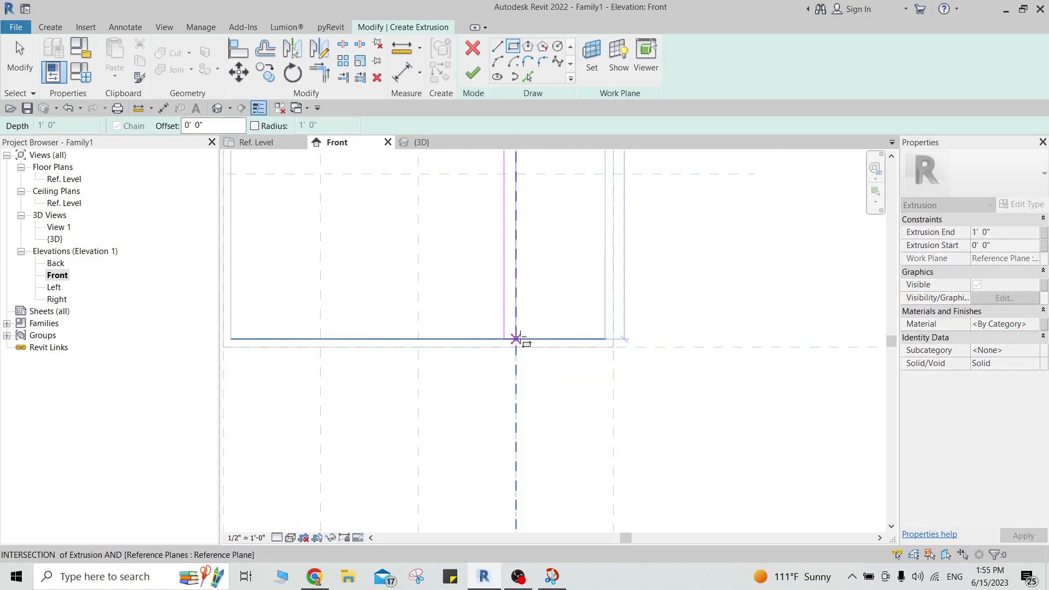
pyautogui.click(531, 339)
pyautogui.press('Escape')
pyautogui.press('Escape')
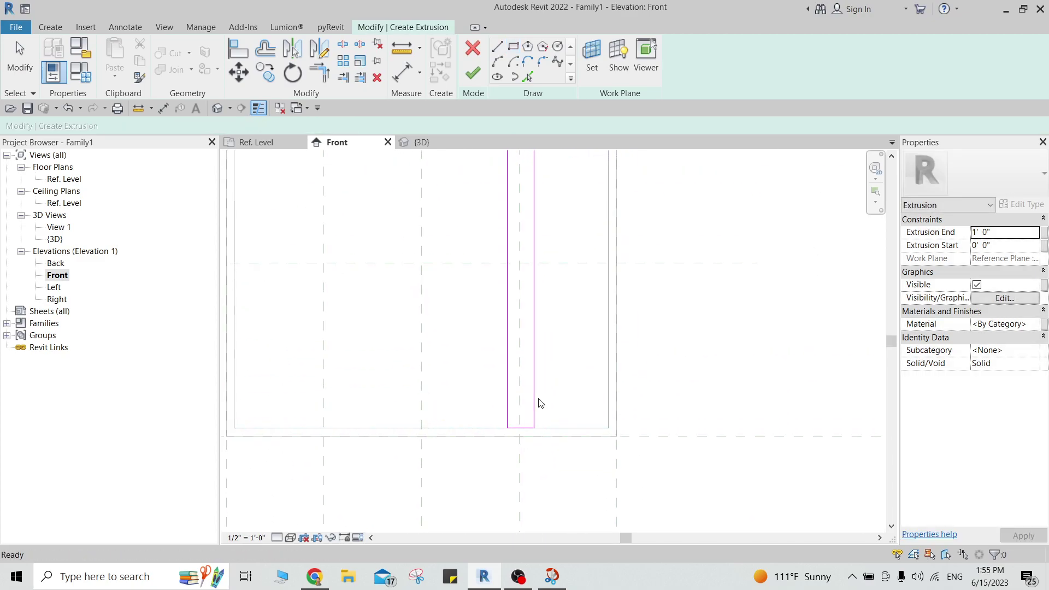
pyautogui.scroll(2, 547, 408)
# Step: Dimension the divider from the centre reference plane and toggle EQ to centre it
pyautogui.press('i')
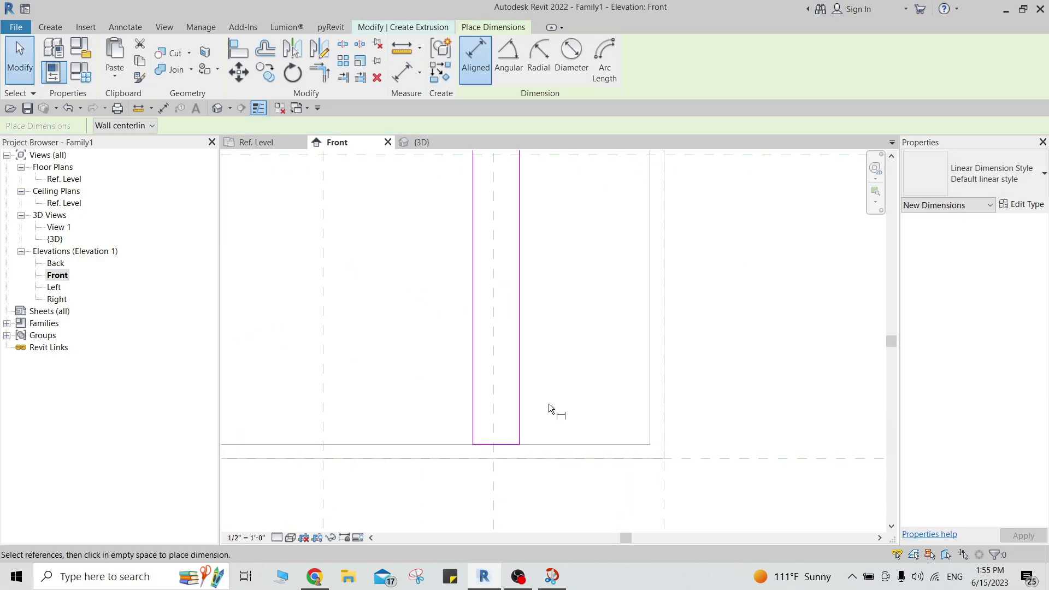
pyautogui.click(497, 396)
pyautogui.click(474, 395)
pyautogui.scroll(-3, 462, 421)
pyautogui.moveTo(441, 514); pyautogui.dragTo(503, 406, button='middle')
pyautogui.click(492, 387)
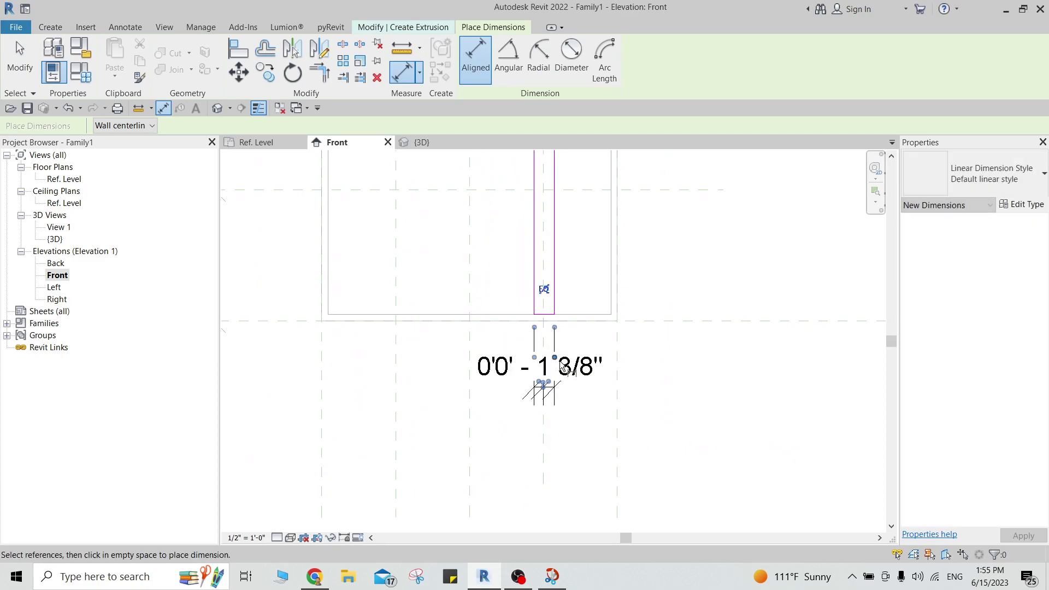
pyautogui.click(545, 289)
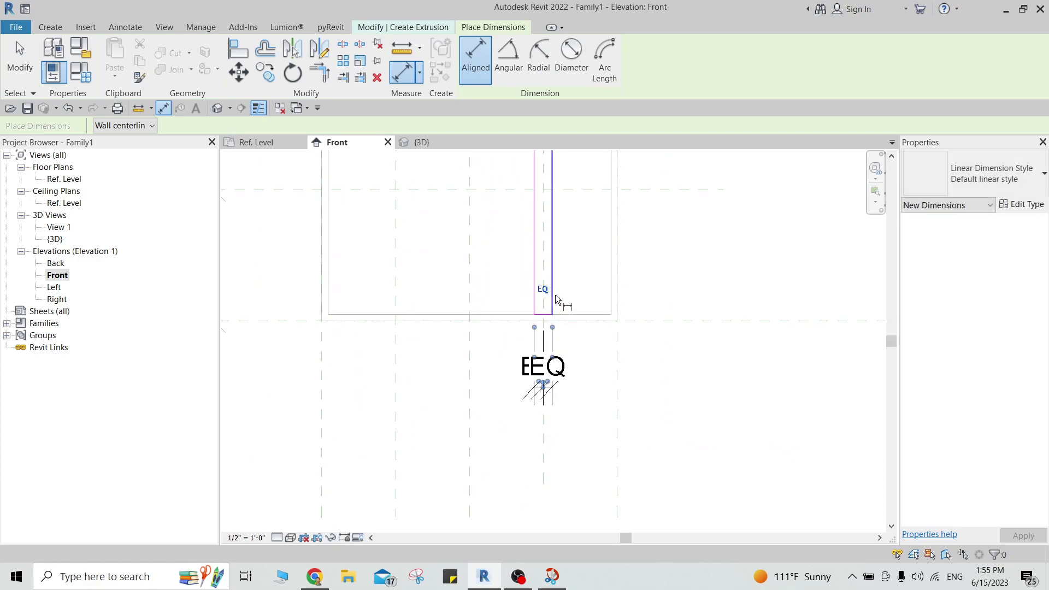
# Step: Dimension the divider's width and label it Panel_Thickness, making it 0' - 0 3/4"
pyautogui.press('d')
pyautogui.press('i')
pyautogui.click(556, 260)
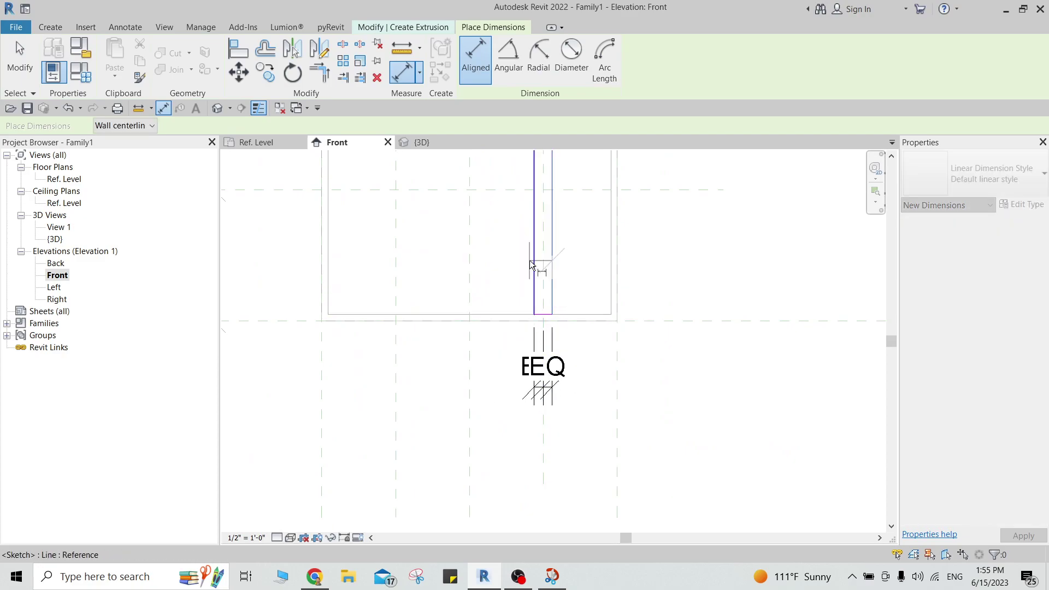
pyautogui.click(531, 261)
pyautogui.click(569, 465)
pyautogui.press('Escape')
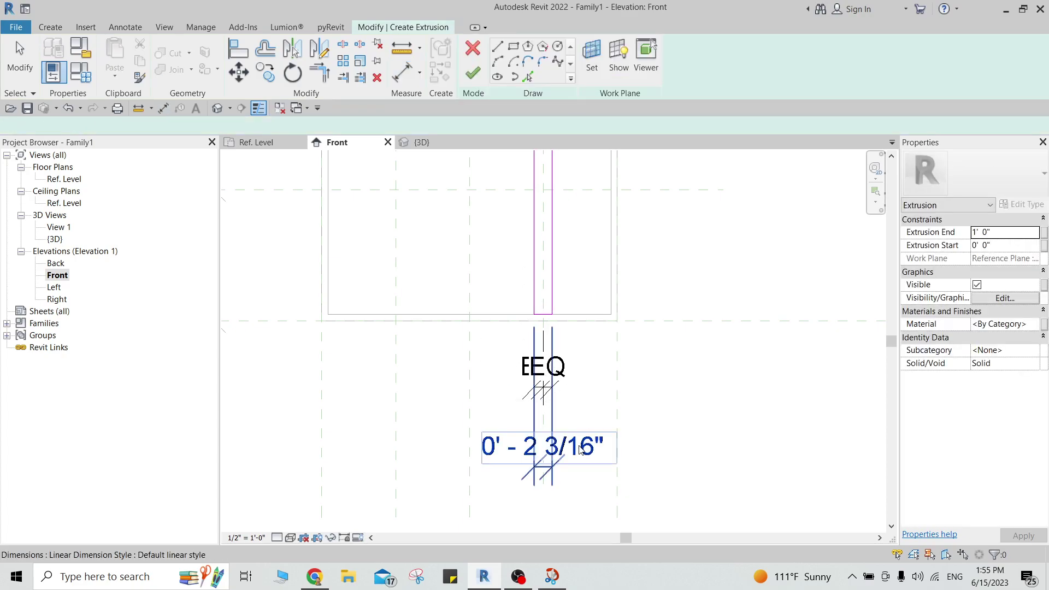
pyautogui.click(580, 450)
pyautogui.click(542, 59)
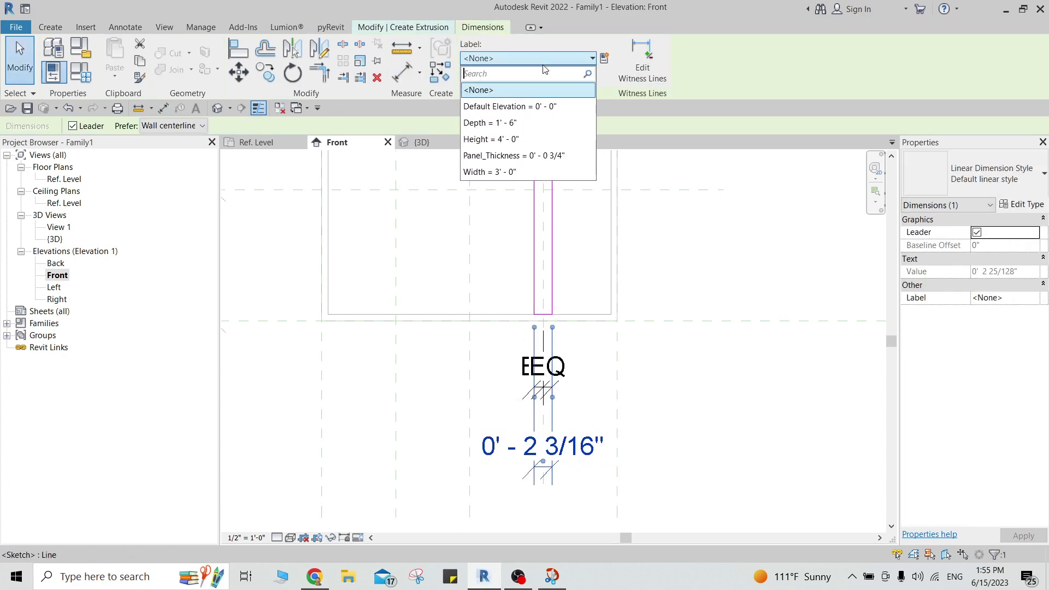
pyautogui.click(514, 156)
pyautogui.click(581, 313)
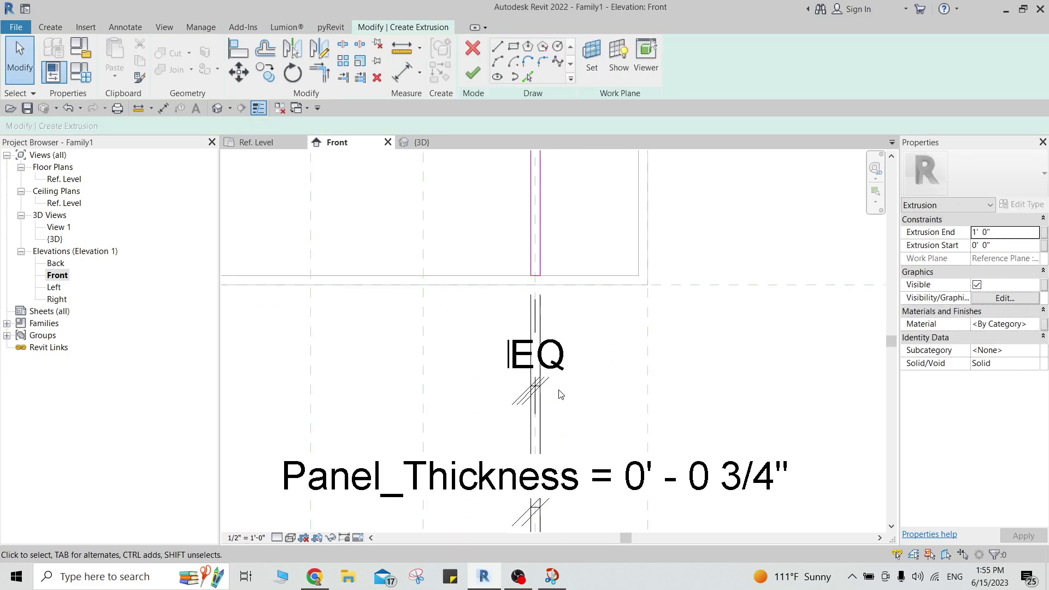
# Step: Window-select the divider's sketch lines
pyautogui.scroll(-2, 563, 250)
pyautogui.moveTo(563, 251); pyautogui.dragTo(551, 485, button='middle')
pyautogui.scroll(-2, 553, 328)
pyautogui.moveTo(557, 362); pyautogui.dragTo(529, 288, button='middle')
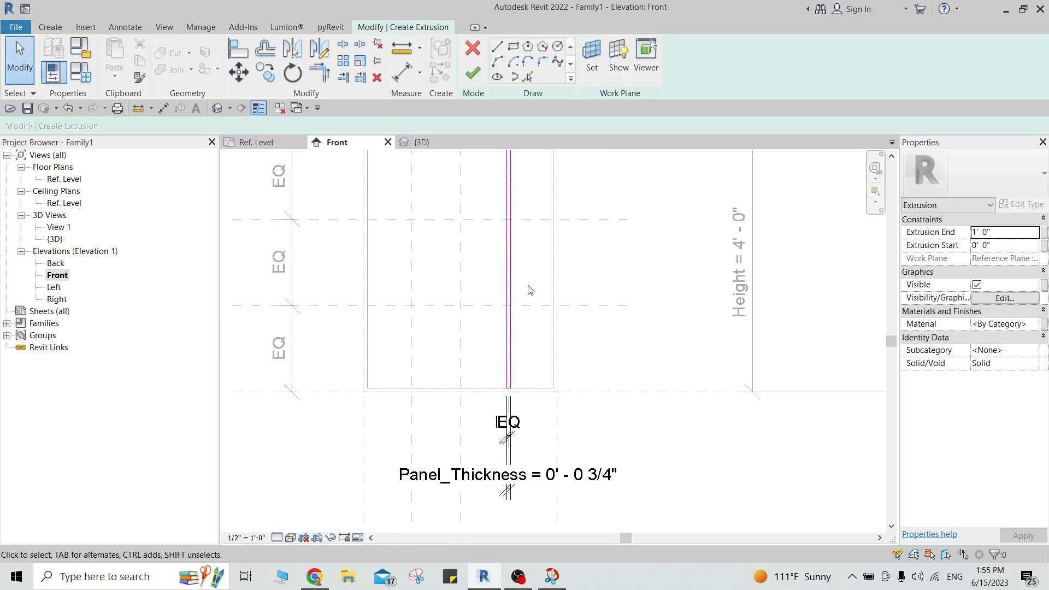
pyautogui.scroll(-2, 530, 292)
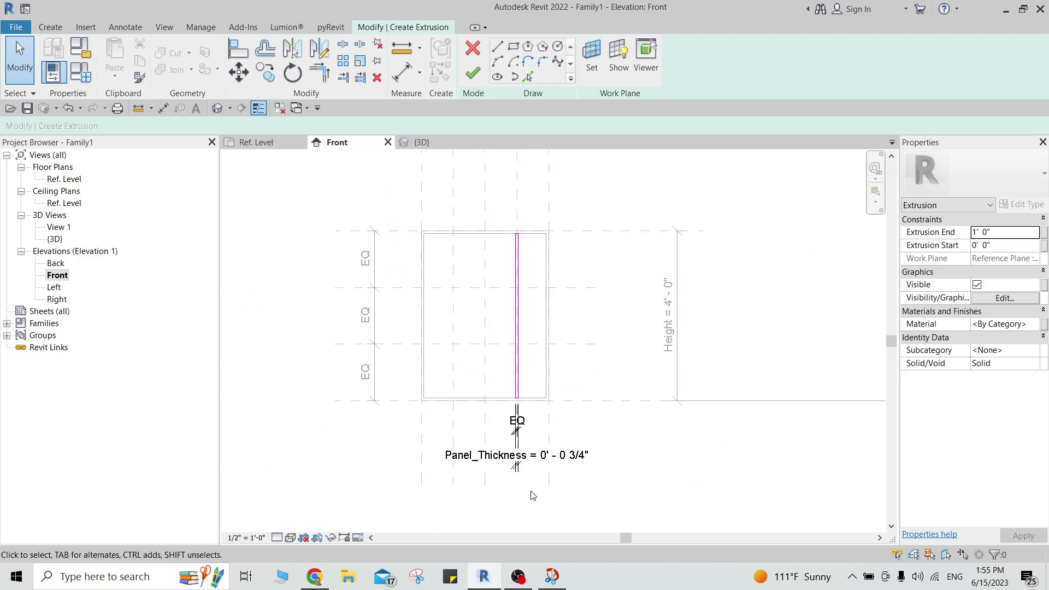
pyautogui.moveTo(503, 229)
pyautogui.mouseDown()
pyautogui.moveTo(530, 421)
pyautogui.moveTo(528, 411)
pyautogui.mouseUp()
pyautogui.scroll(3, 521, 293)
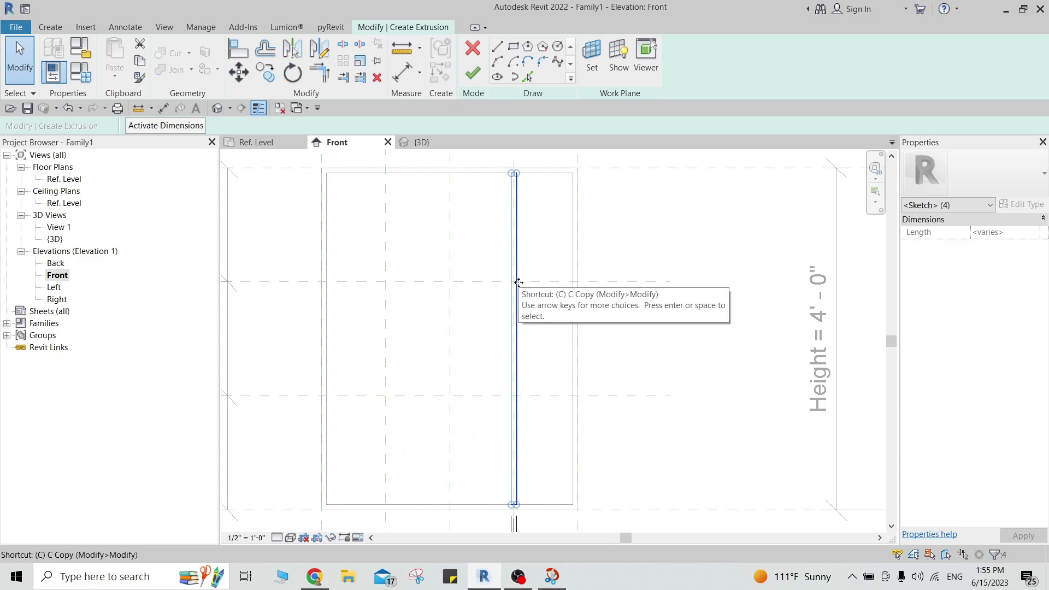
pyautogui.press('c')
pyautogui.scroll(2, 518, 229)
pyautogui.click(512, 257)
pyautogui.scroll(2, 514, 258)
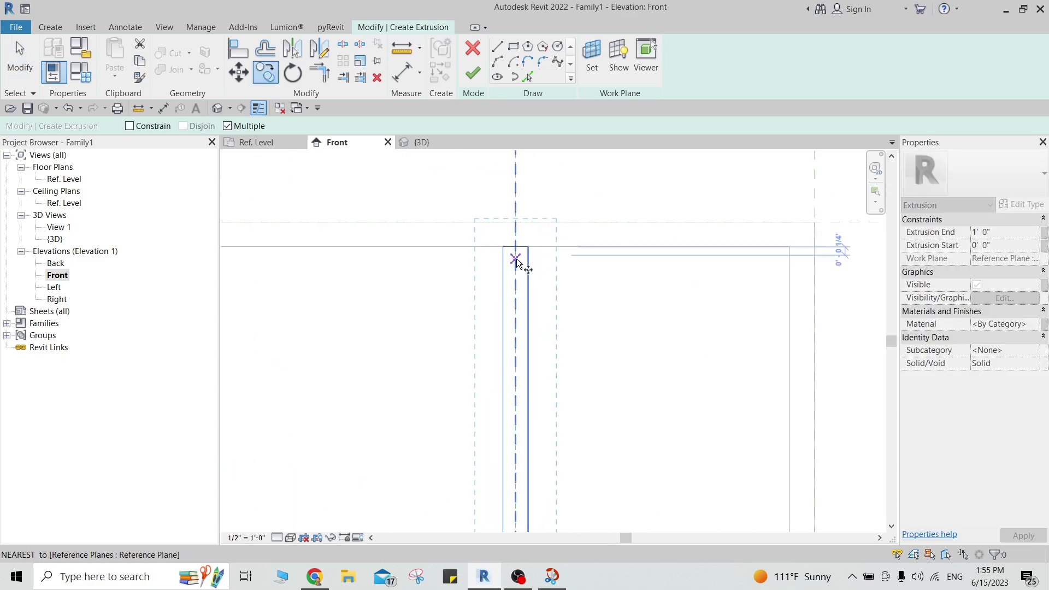
pyautogui.scroll(-3, 393, 264)
pyautogui.moveTo(393, 264); pyautogui.dragTo(637, 277, button='middle')
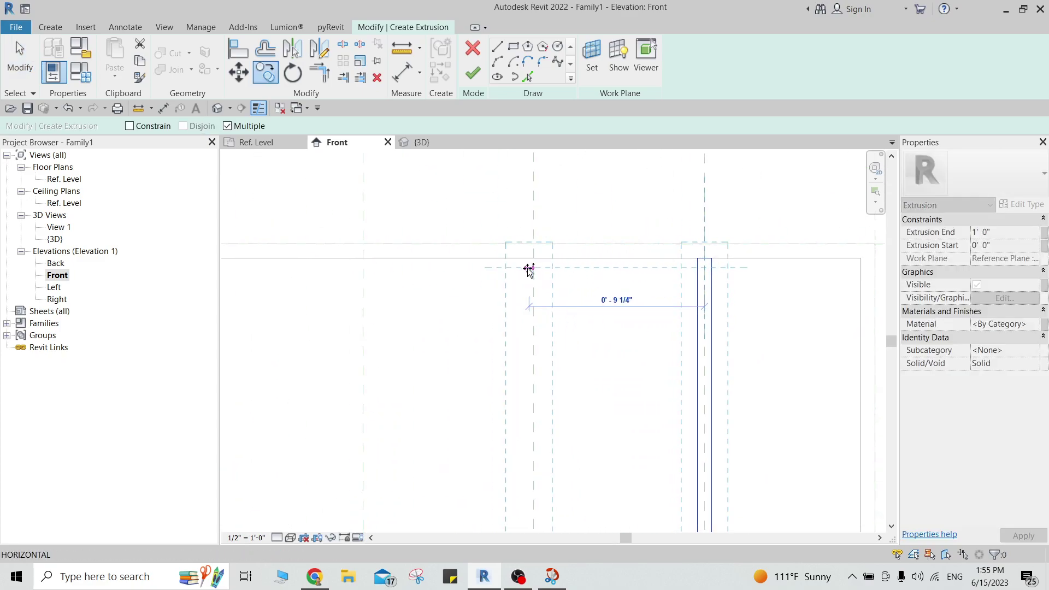
pyautogui.click(533, 269)
pyautogui.scroll(-2, 487, 295)
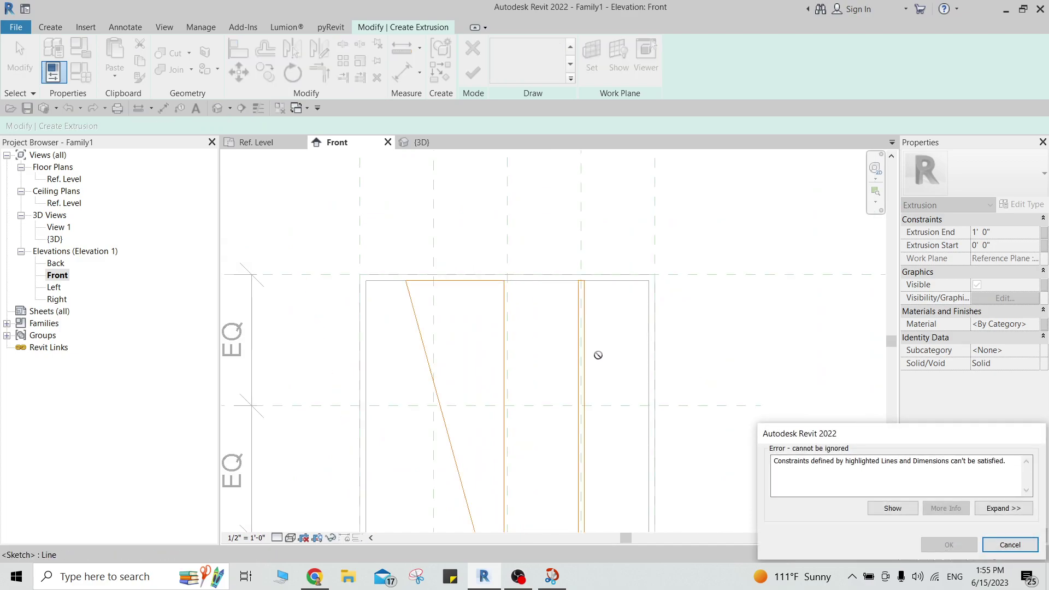
pyautogui.moveTo(644, 348); pyautogui.dragTo(548, 198, button='middle')
pyautogui.scroll(-1, 549, 199)
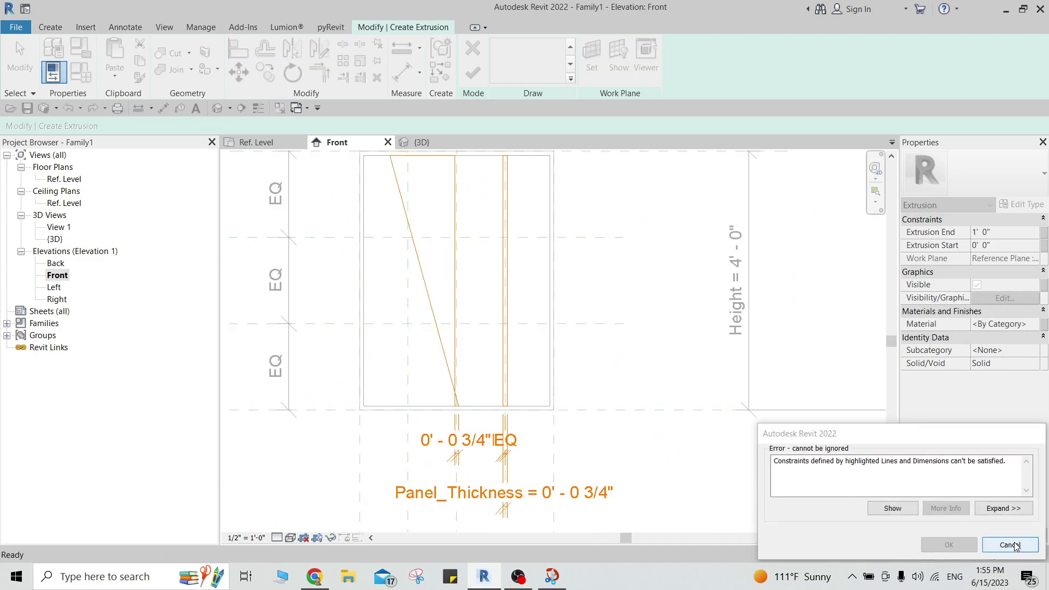
pyautogui.click(1010, 545)
pyautogui.scroll(-5, 515, 257)
pyautogui.moveTo(546, 171); pyautogui.dragTo(636, 421)
pyautogui.scroll(4, 623, 416)
pyautogui.press('c')
pyautogui.press('o')
pyautogui.moveTo(576, 450)
pyautogui.mouseDown(button='middle')
pyautogui.moveTo(580, 284)
pyautogui.moveTo(567, 363)
pyautogui.mouseUp(button='middle')
pyautogui.scroll(-3, 575, 427)
pyautogui.click(566, 194)
pyautogui.click(533, 194)
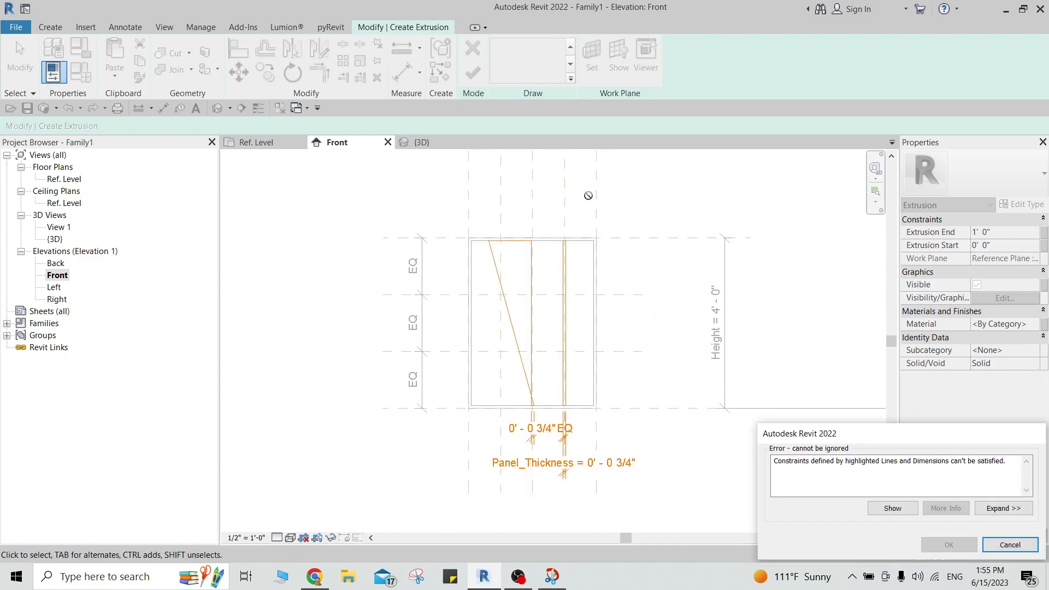
pyautogui.press('Escape')
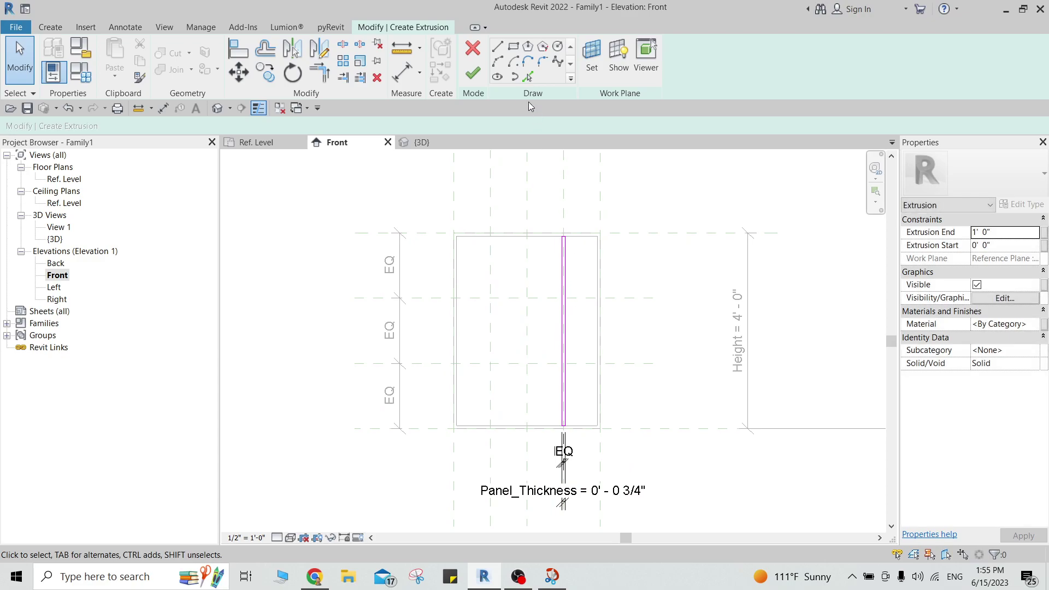
# Step: Finish the divider sketch and pull its bottom end toward the frame's inner line
pyautogui.click(474, 72)
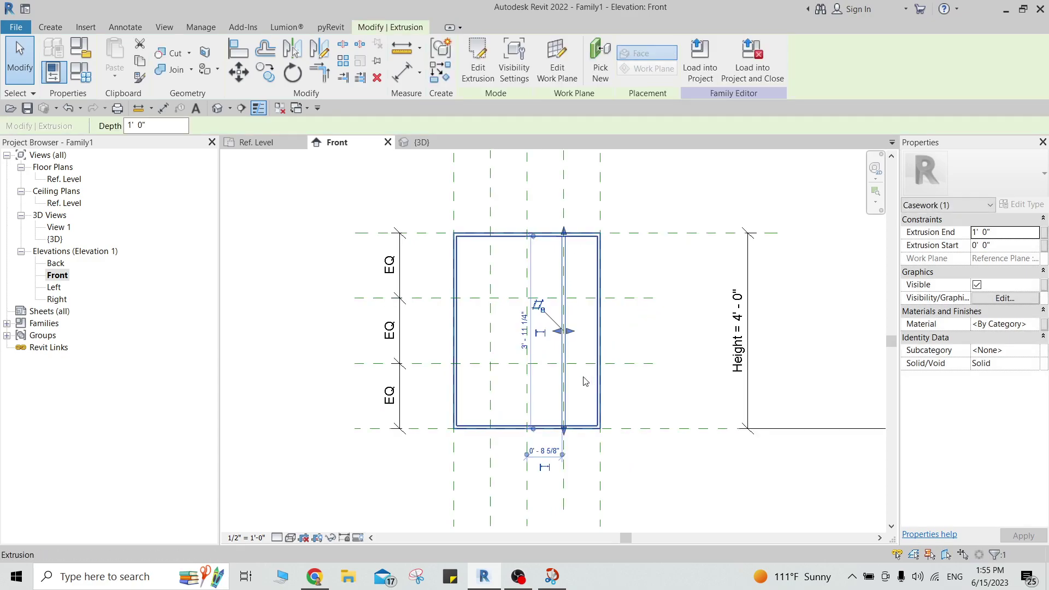
pyautogui.scroll(2, 570, 453)
pyautogui.moveTo(552, 441); pyautogui.dragTo(553, 391)
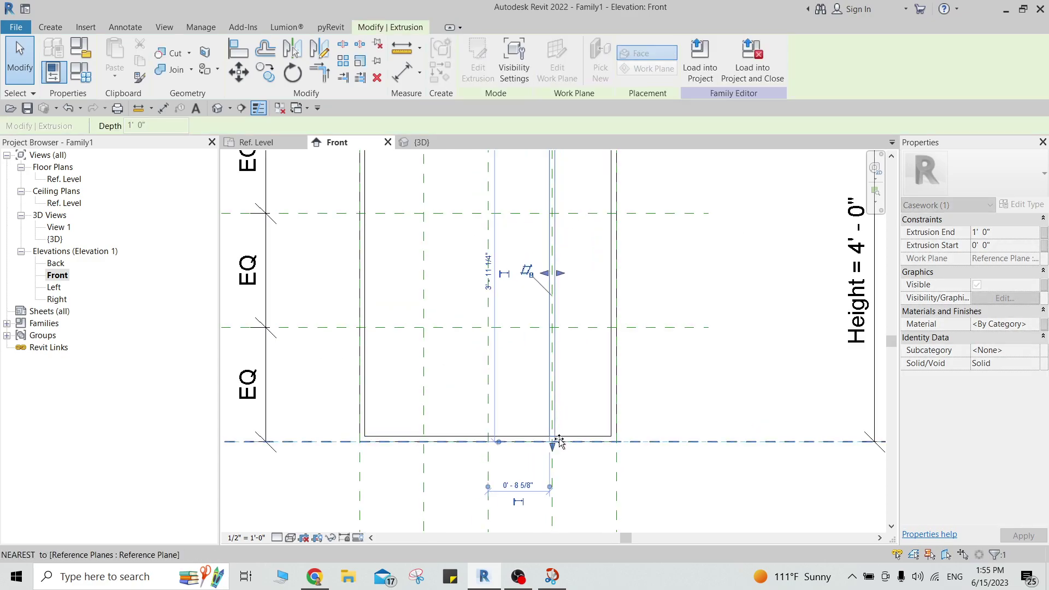
pyautogui.moveTo(555, 434); pyautogui.dragTo(554, 435)
pyautogui.scroll(3, 548, 443)
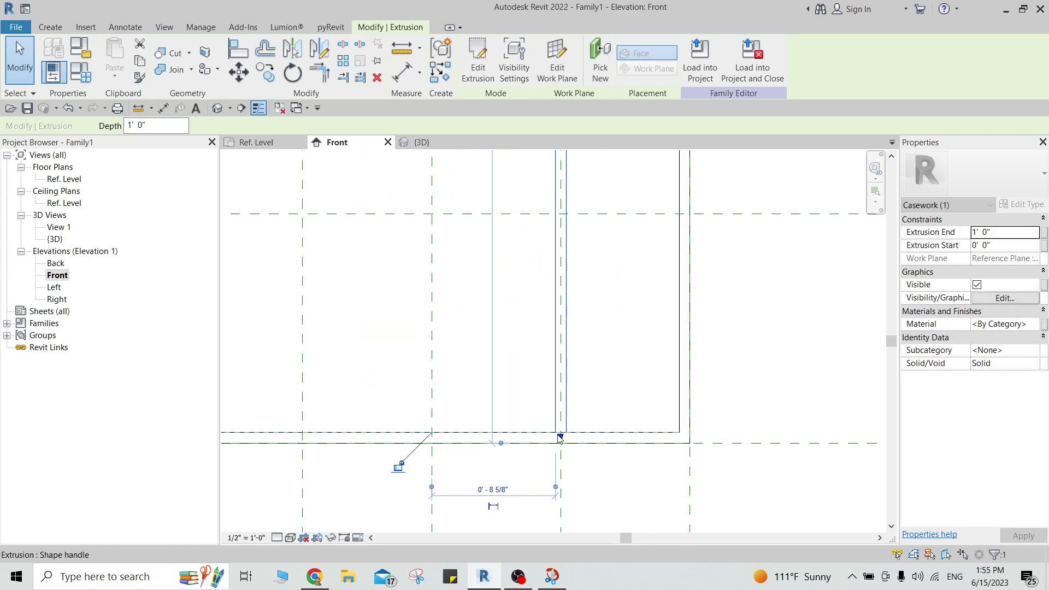
pyautogui.scroll(2, 588, 439)
pyautogui.scroll(-1, 574, 445)
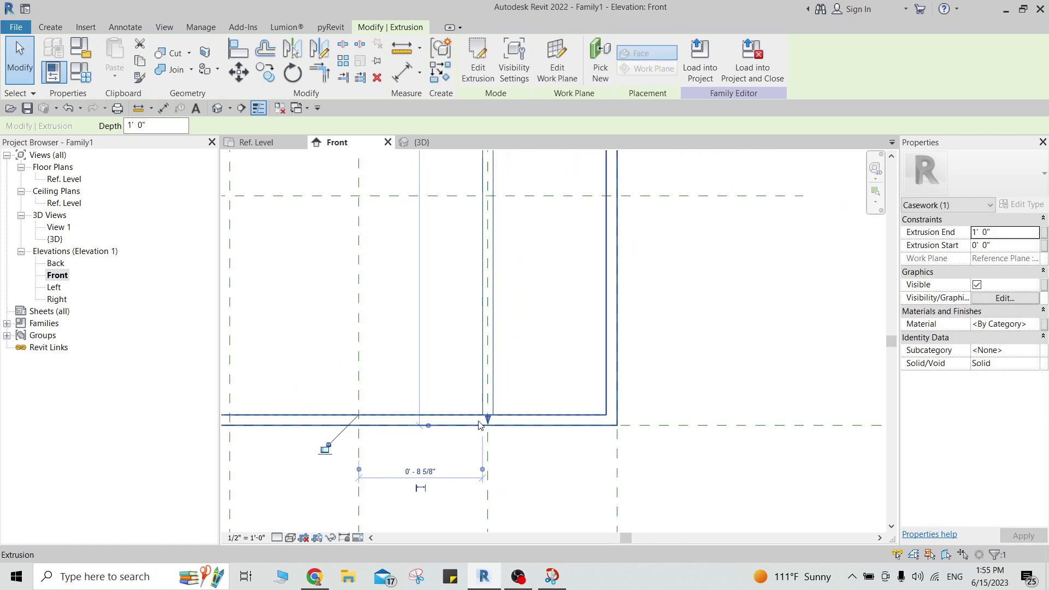
# Step: Snap the divider's bottom end to the frame's inner edge and padlock it
pyautogui.click(505, 417)
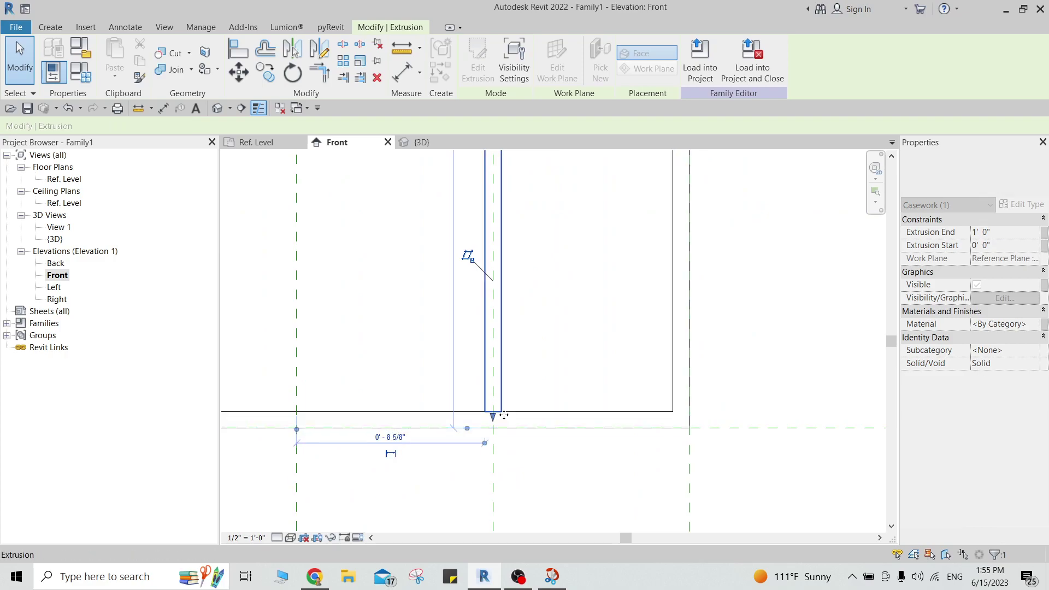
pyautogui.scroll(-1, 540, 416)
pyautogui.scroll(-2, 350, 430)
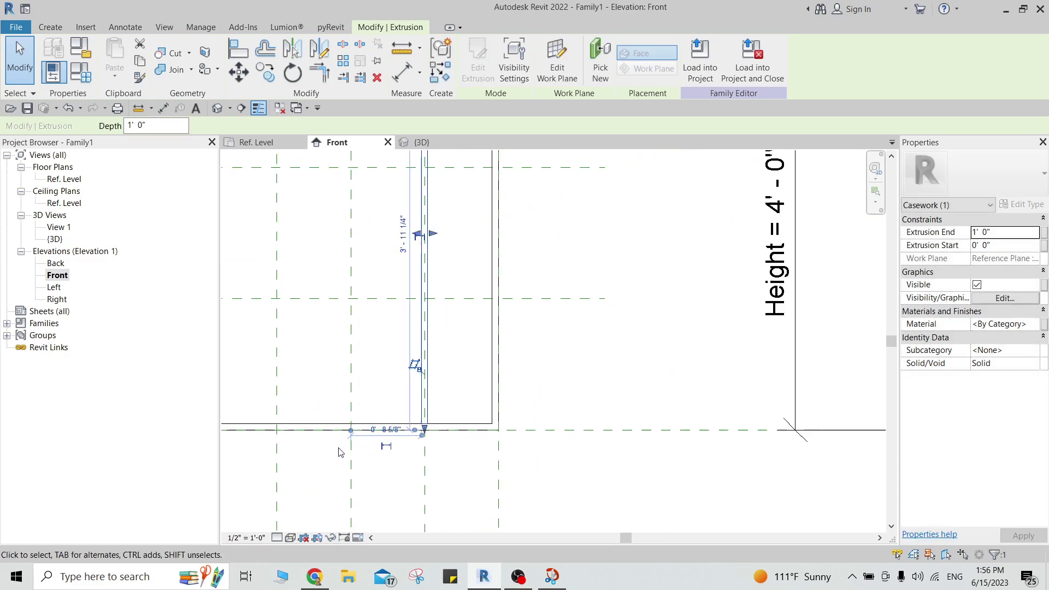
pyautogui.scroll(-1, 341, 451)
pyautogui.moveTo(349, 445); pyautogui.dragTo(487, 410, button='middle')
pyautogui.scroll(1, 534, 395)
pyautogui.moveTo(558, 397)
pyautogui.mouseDown()
pyautogui.moveTo(559, 381)
pyautogui.moveTo(560, 393)
pyautogui.mouseUp()
pyautogui.click(458, 412)
# Step: Stretch the divider's top end to the frame's inner edge
pyautogui.scroll(-3, 495, 372)
pyautogui.moveTo(522, 205); pyautogui.dragTo(508, 380, button='middle')
pyautogui.scroll(3, 513, 342)
pyautogui.moveTo(515, 361); pyautogui.dragTo(516, 354)
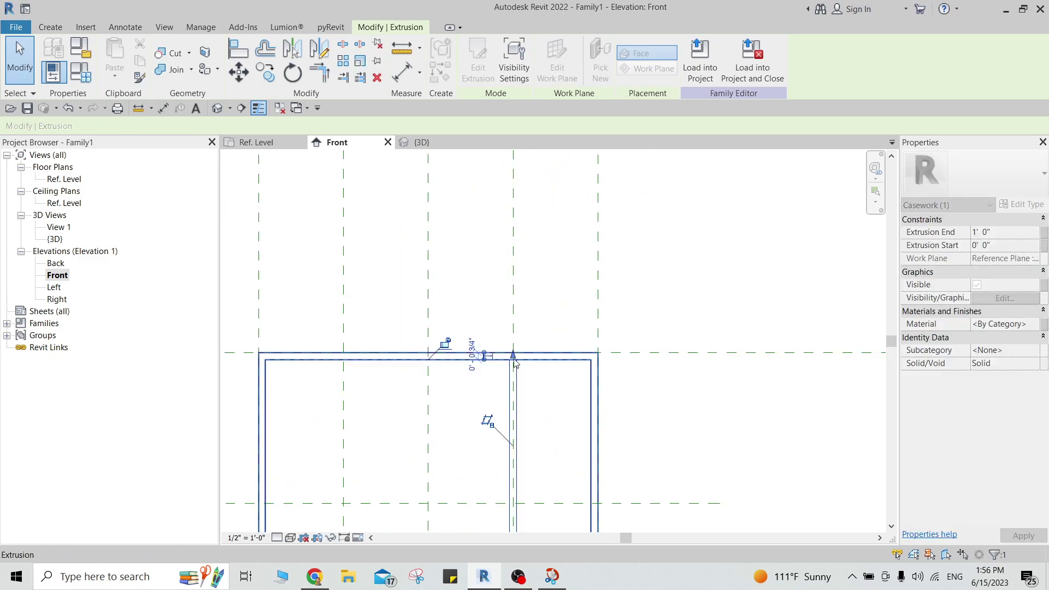
pyautogui.scroll(-3, 552, 410)
pyautogui.click(539, 264)
# Step: Copy the divider panel 9 inches to the left with CO
pyautogui.click(518, 254)
pyautogui.press('c')
pyautogui.press('o')
pyautogui.click(517, 160)
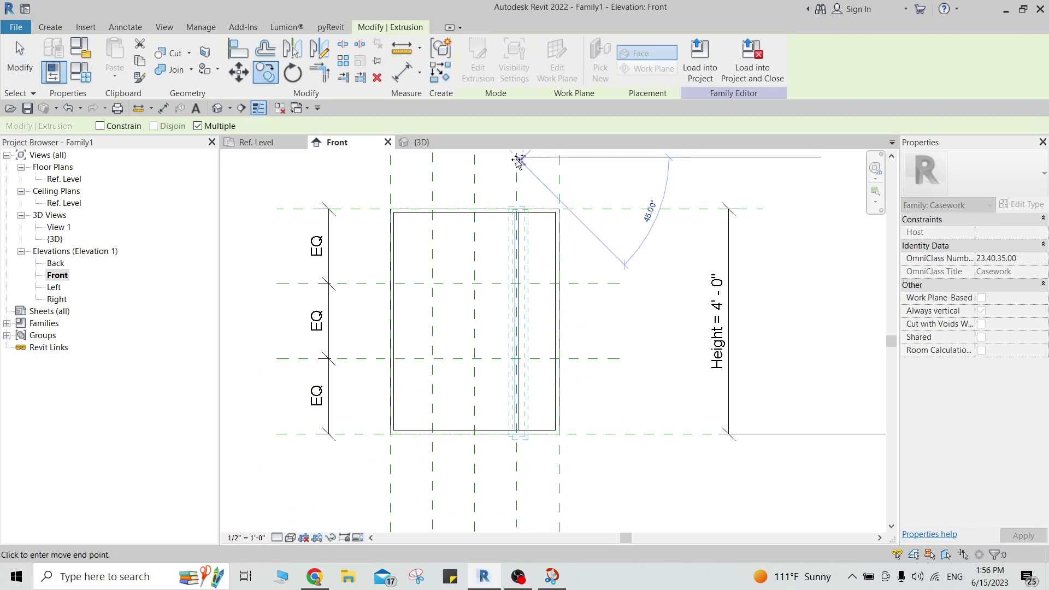
pyautogui.click(474, 159)
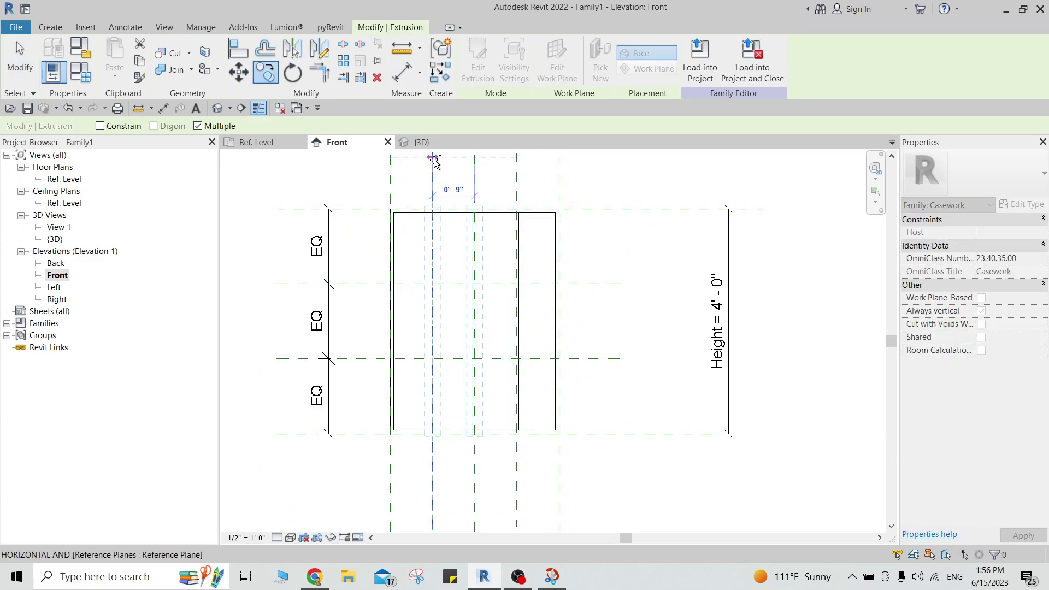
pyautogui.press('Escape')
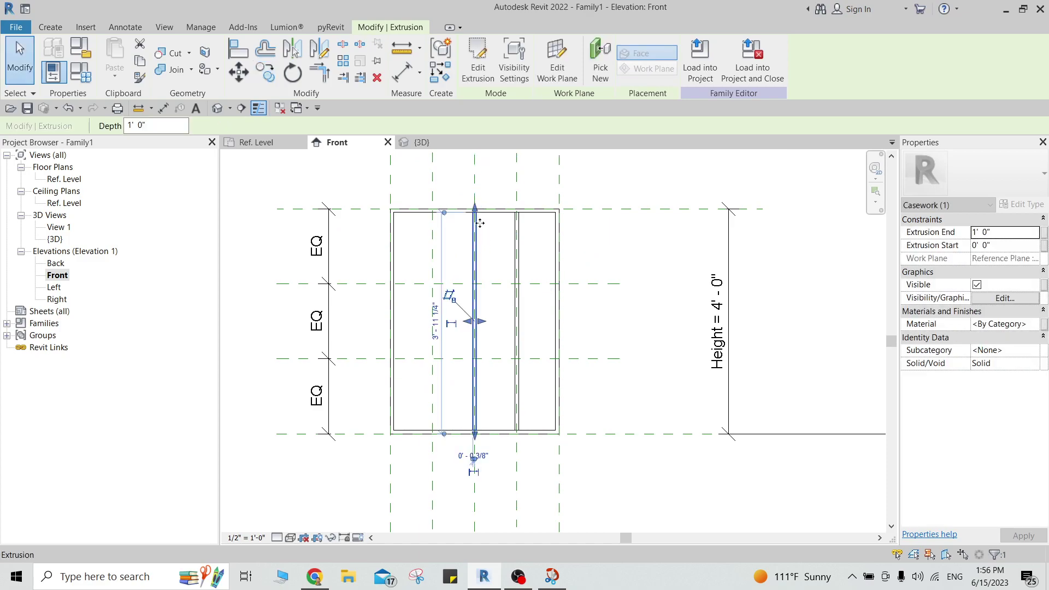
# Step: Re-finish the copied divider's sketch and lock its top to the frame
pyautogui.click(477, 62)
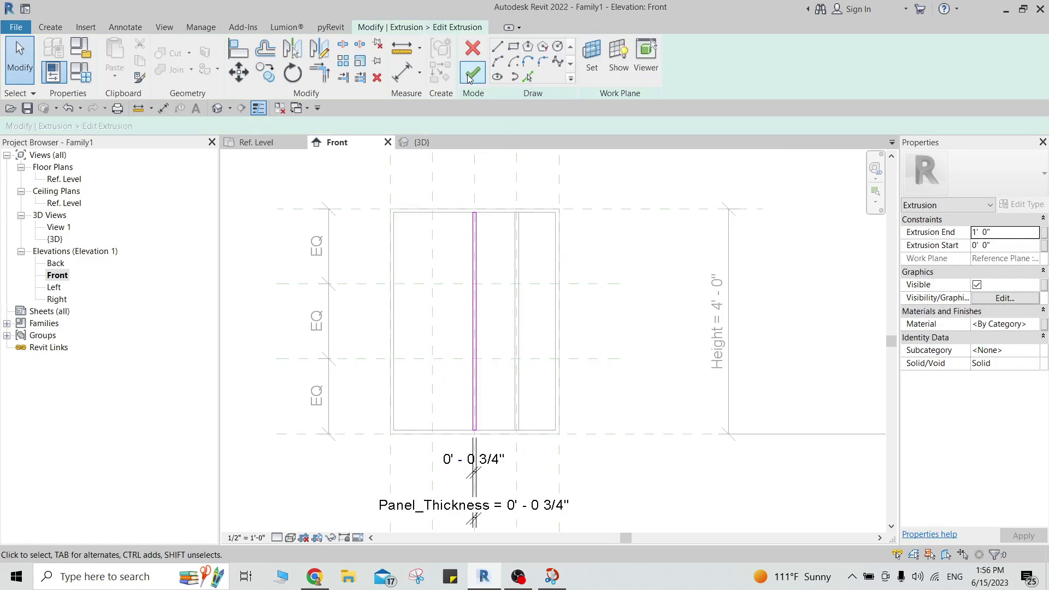
pyautogui.click(469, 77)
pyautogui.scroll(4, 455, 153)
pyautogui.click(500, 298)
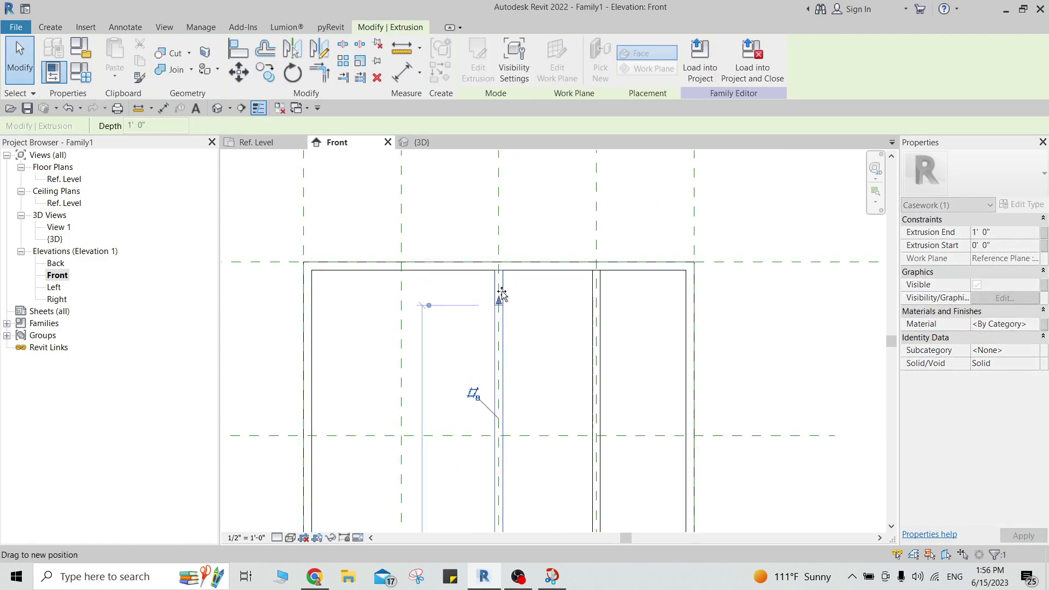
pyautogui.moveTo(504, 273); pyautogui.dragTo(504, 272)
pyautogui.click(514, 252)
# Step: Align the copied divider's bottom with the frame's edge and lock it
pyautogui.scroll(-3, 533, 405)
pyautogui.moveTo(534, 405); pyautogui.dragTo(524, 218, button='middle')
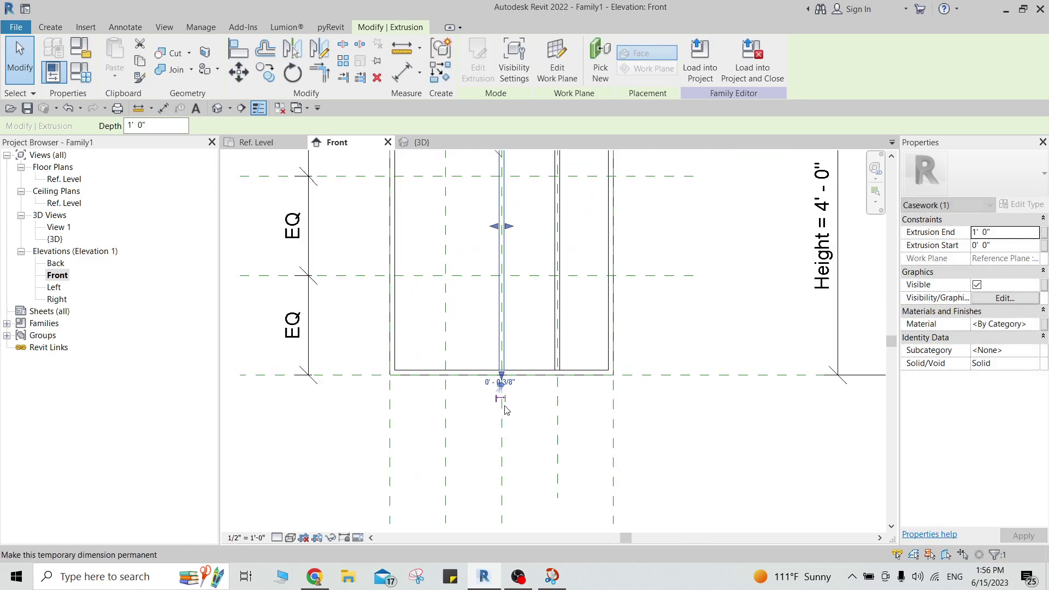
pyautogui.scroll(2, 504, 407)
pyautogui.moveTo(498, 360)
pyautogui.mouseDown()
pyautogui.moveTo(501, 336)
pyautogui.moveTo(499, 361)
pyautogui.mouseUp()
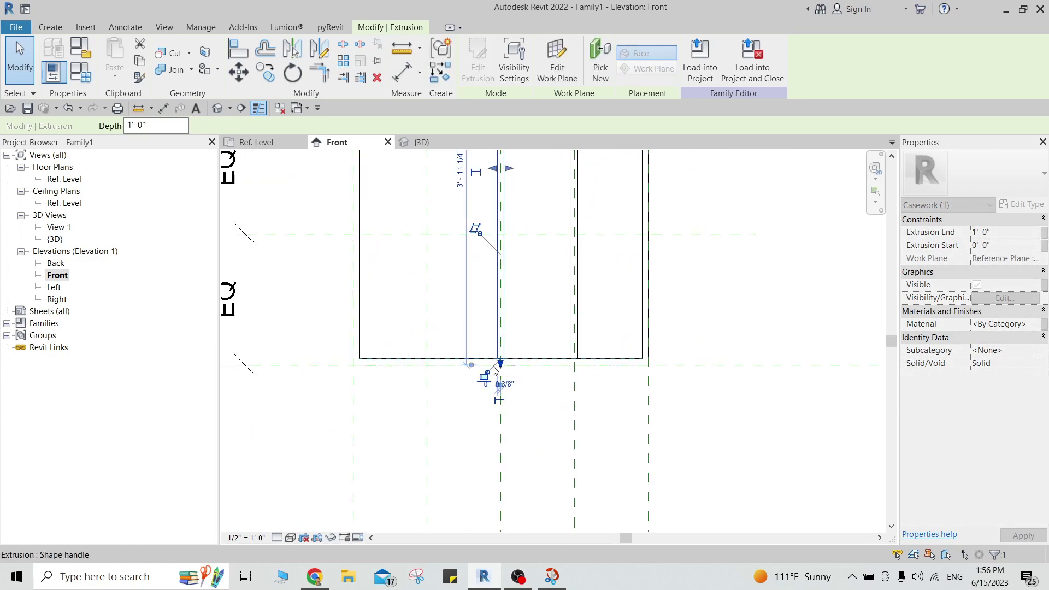
pyautogui.click(483, 378)
pyautogui.scroll(-3, 483, 381)
pyautogui.press('Escape')
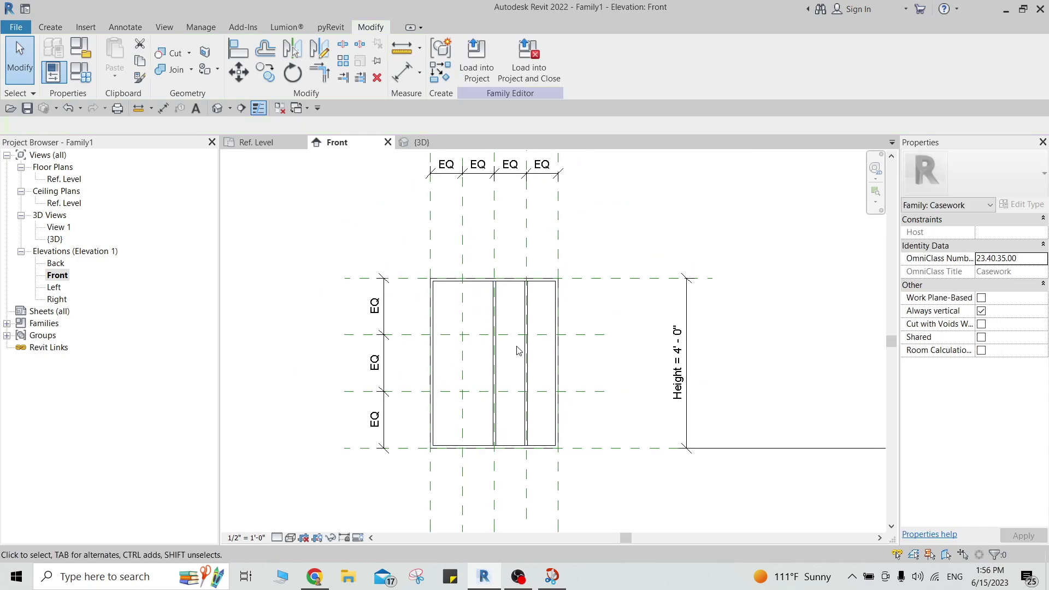
pyautogui.scroll(1, 517, 326)
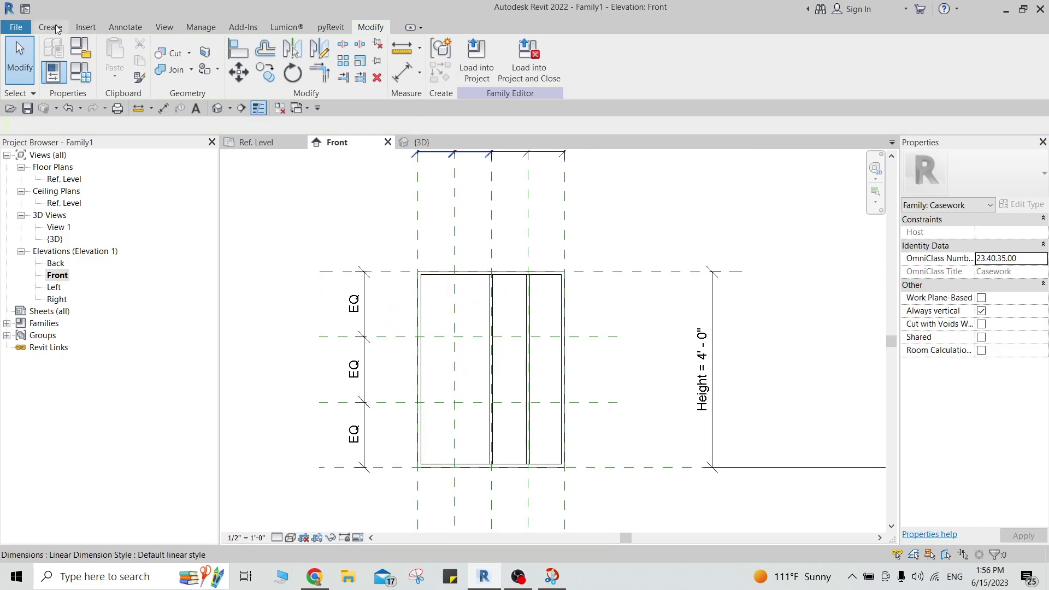
# Step: Start a new extrusion and sketch a horizontal shelf rectangle across the frame
pyautogui.click(50, 27)
pyautogui.click(115, 59)
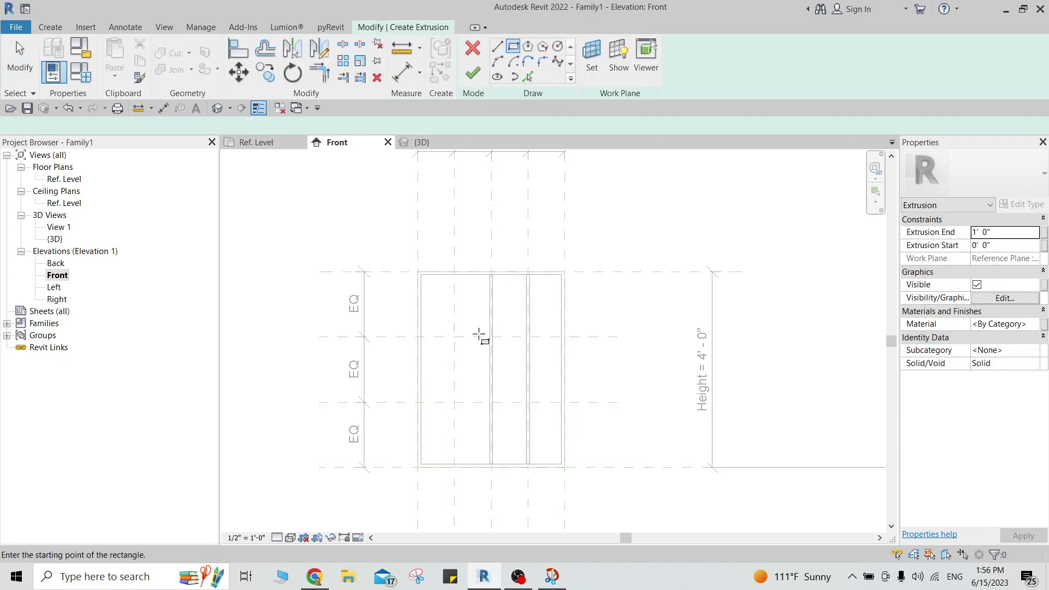
pyautogui.scroll(3, 468, 350)
pyautogui.click(375, 315)
pyautogui.click(657, 335)
pyautogui.press('Escape')
# Step: Dimension across the shelf's edges and set the segments to EQ
pyautogui.press('d')
pyautogui.press('i')
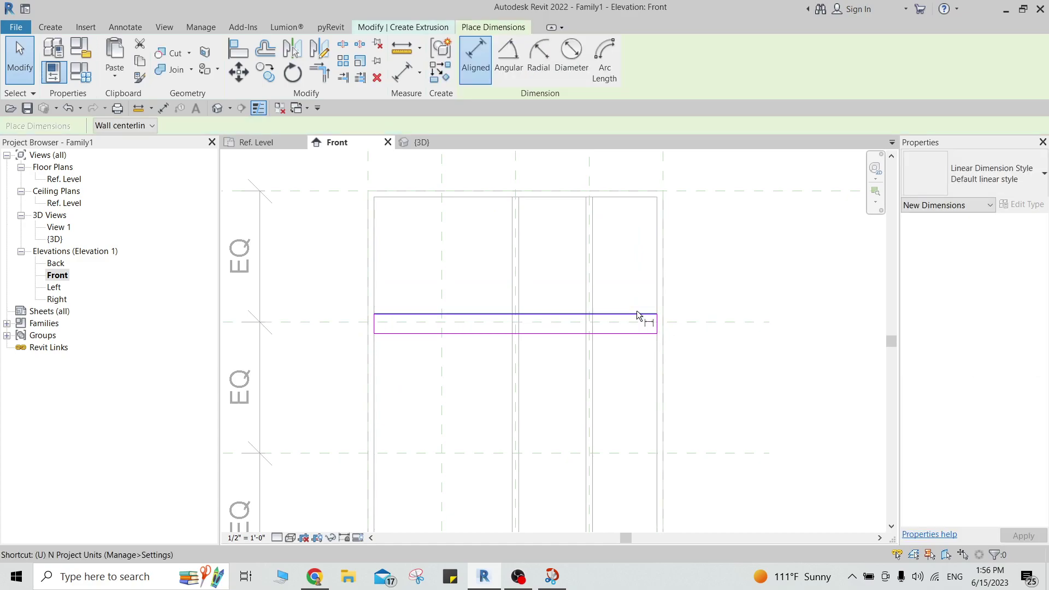
pyautogui.click(637, 314)
pyautogui.click(633, 333)
pyautogui.click(803, 382)
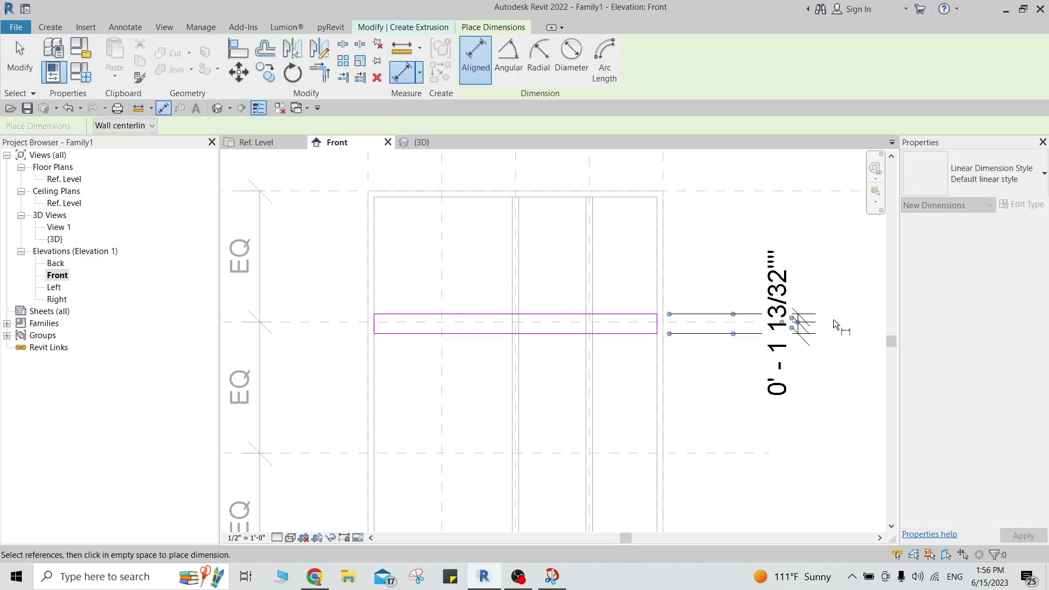
pyautogui.scroll(-2, 543, 322)
pyautogui.click(711, 323)
pyautogui.scroll(3, 625, 346)
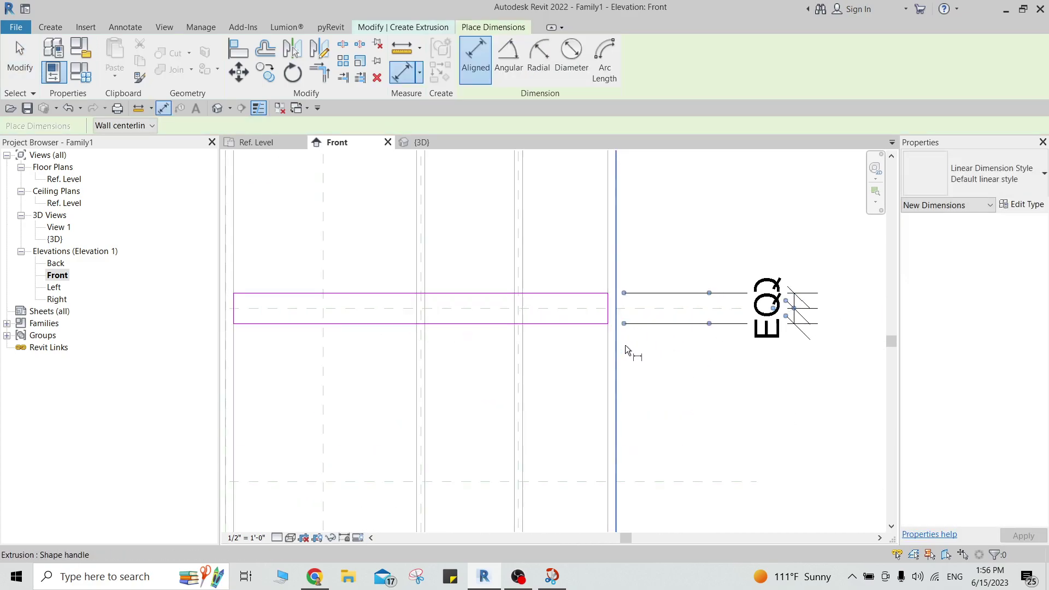
# Step: Add a shelf thickness dimension and label it Panel_Thickness
pyautogui.click(585, 324)
pyautogui.click(582, 294)
pyautogui.scroll(-2, 583, 295)
pyautogui.click(663, 295)
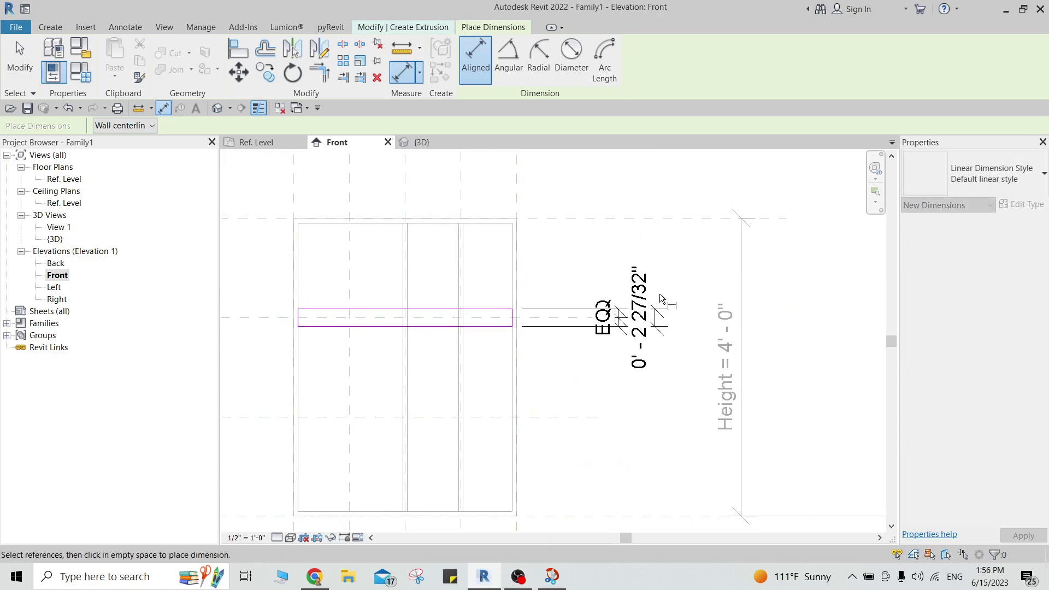
pyautogui.press('Escape')
pyautogui.click(528, 57)
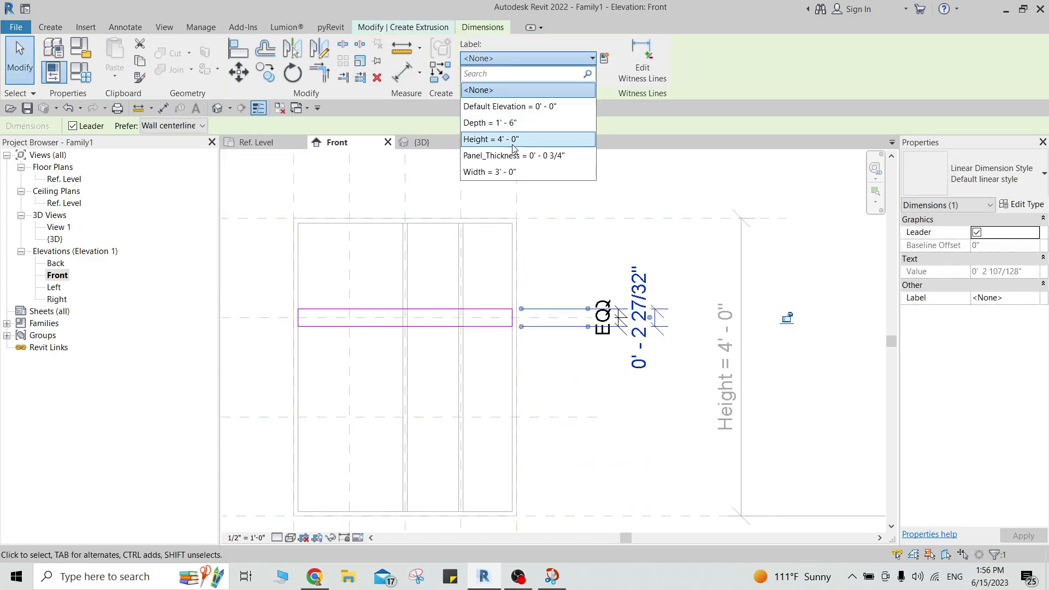
pyautogui.click(514, 156)
# Step: Finish the shelf extrusion and lock both shelf ends to the cabinet sides
pyautogui.press('Escape')
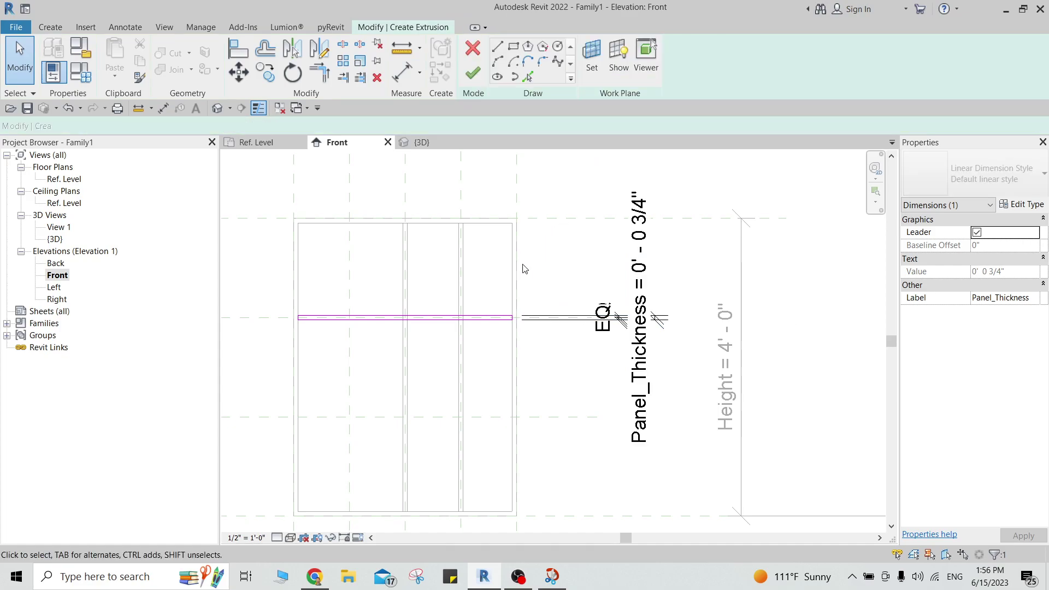
pyautogui.scroll(3, 529, 288)
pyautogui.click(474, 75)
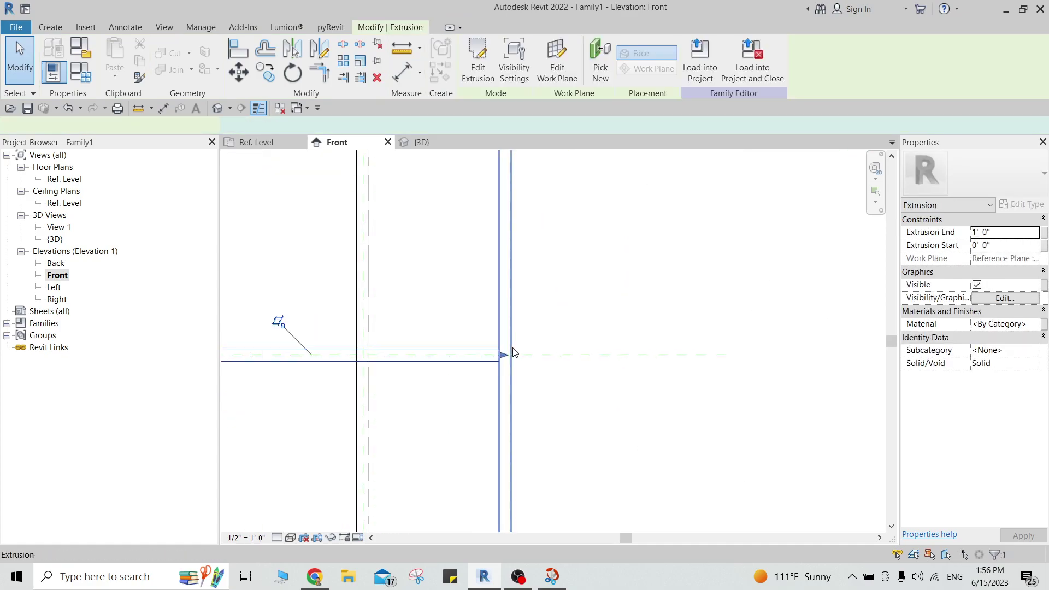
pyautogui.click(520, 359)
pyautogui.scroll(-2, 415, 377)
pyautogui.moveTo(383, 384); pyautogui.dragTo(678, 369, button='middle')
pyautogui.moveTo(439, 344)
pyautogui.mouseDown()
pyautogui.moveTo(467, 352)
pyautogui.moveTo(436, 351)
pyautogui.moveTo(445, 348)
pyautogui.mouseUp()
pyautogui.click(428, 351)
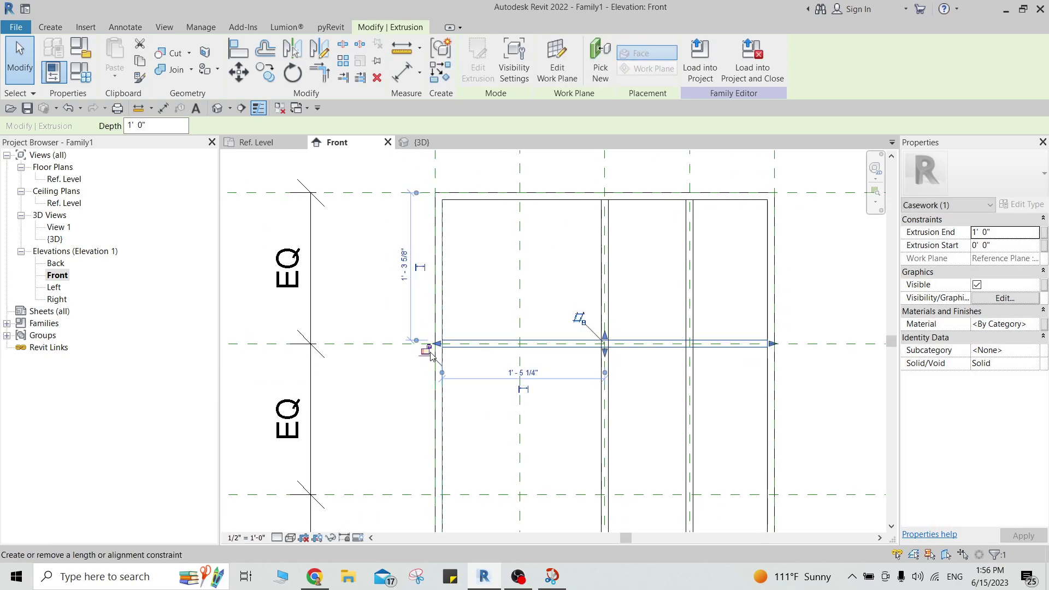
pyautogui.scroll(-2, 510, 375)
pyautogui.moveTo(510, 376); pyautogui.dragTo(407, 345, button='middle')
pyautogui.click(483, 350)
pyautogui.click(523, 323)
# Step: Copy the shelf (CO) up onto the upper horizontal reference plane
pyautogui.press('c')
pyautogui.press('o')
pyautogui.scroll(3, 574, 329)
pyautogui.click(593, 324)
pyautogui.moveTo(594, 432); pyautogui.dragTo(585, 348, button='middle')
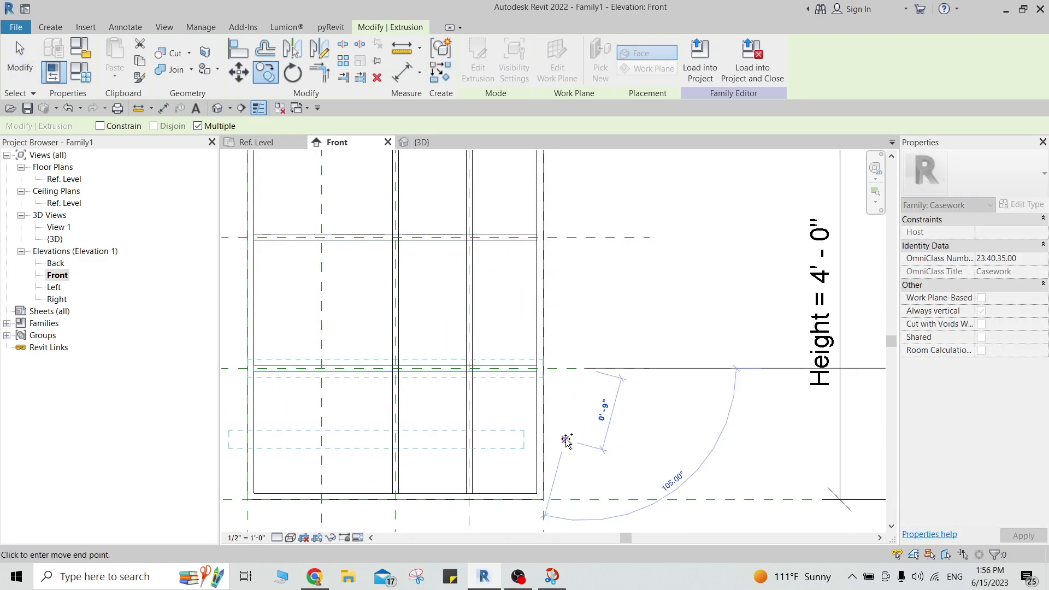
pyautogui.moveTo(588, 442); pyautogui.dragTo(666, 422, button='middle')
pyautogui.press('Escape')
pyautogui.scroll(-1, 535, 380)
pyautogui.moveTo(533, 375); pyautogui.dragTo(452, 390, button='middle')
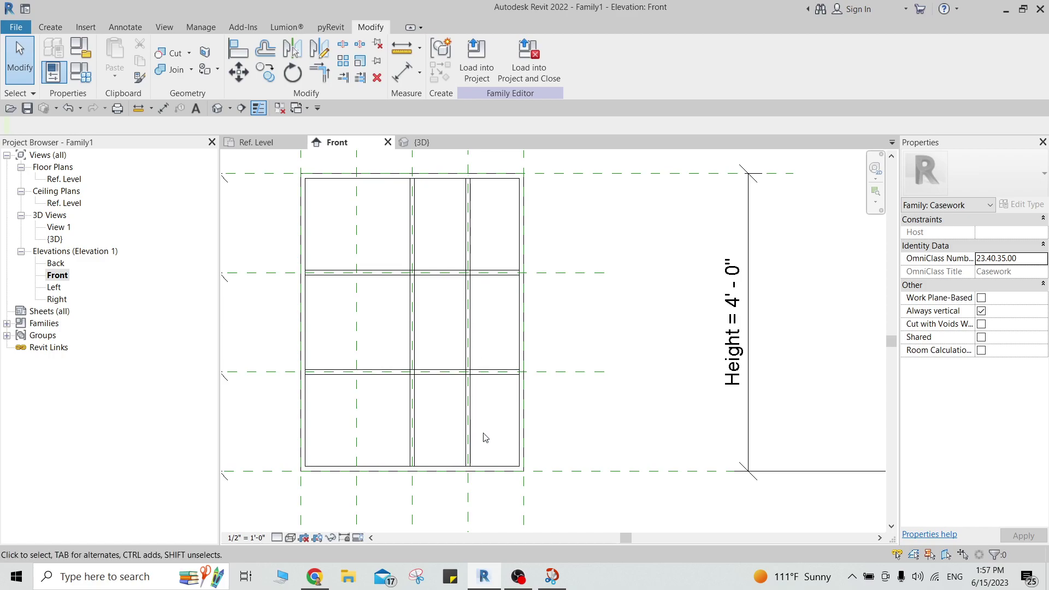
pyautogui.moveTo(489, 335); pyautogui.dragTo(483, 365, button='middle')
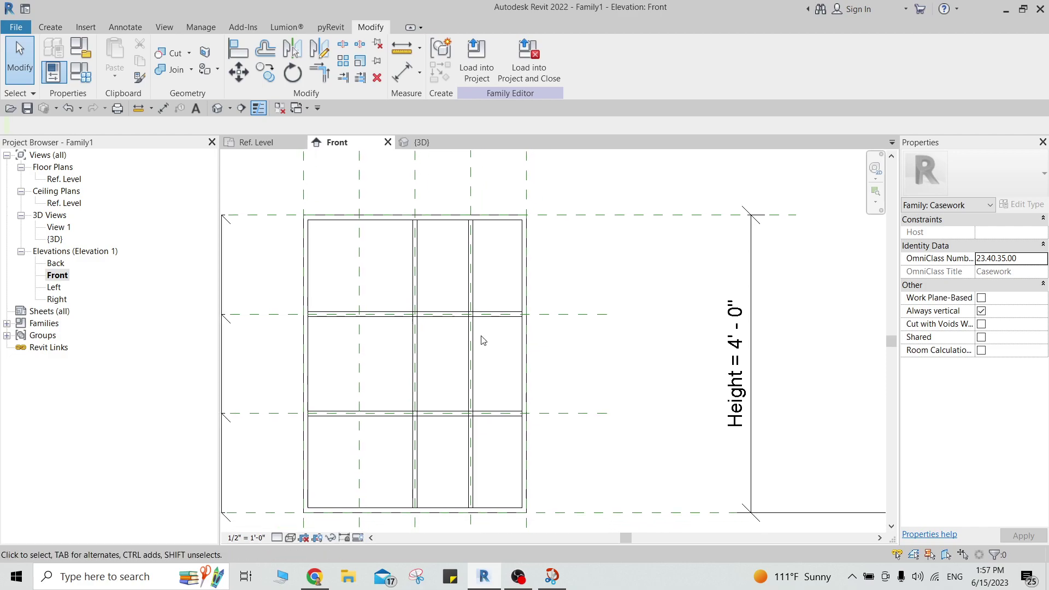
pyautogui.click(472, 270)
pyautogui.scroll(2, 470, 240)
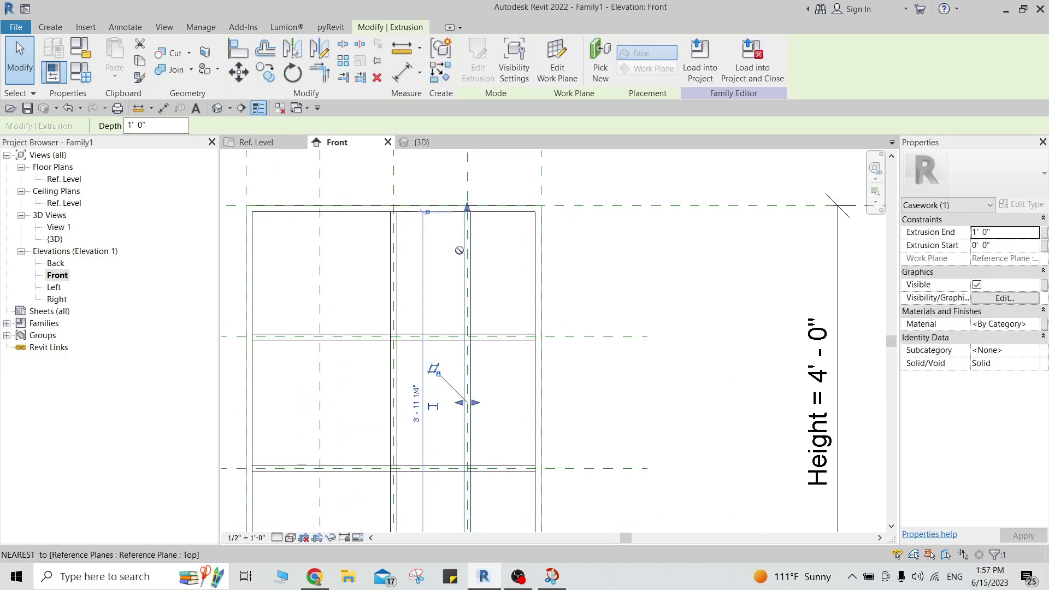
pyautogui.moveTo(459, 248); pyautogui.dragTo(462, 251)
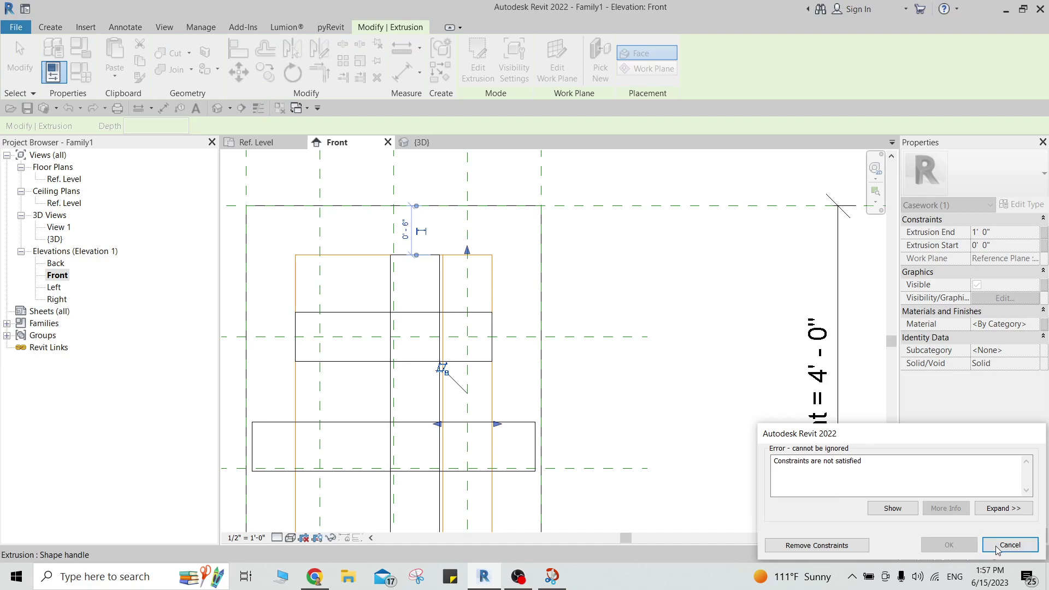
pyautogui.click(998, 547)
pyautogui.click(470, 243)
pyautogui.scroll(1, 486, 232)
pyautogui.scroll(1, 473, 207)
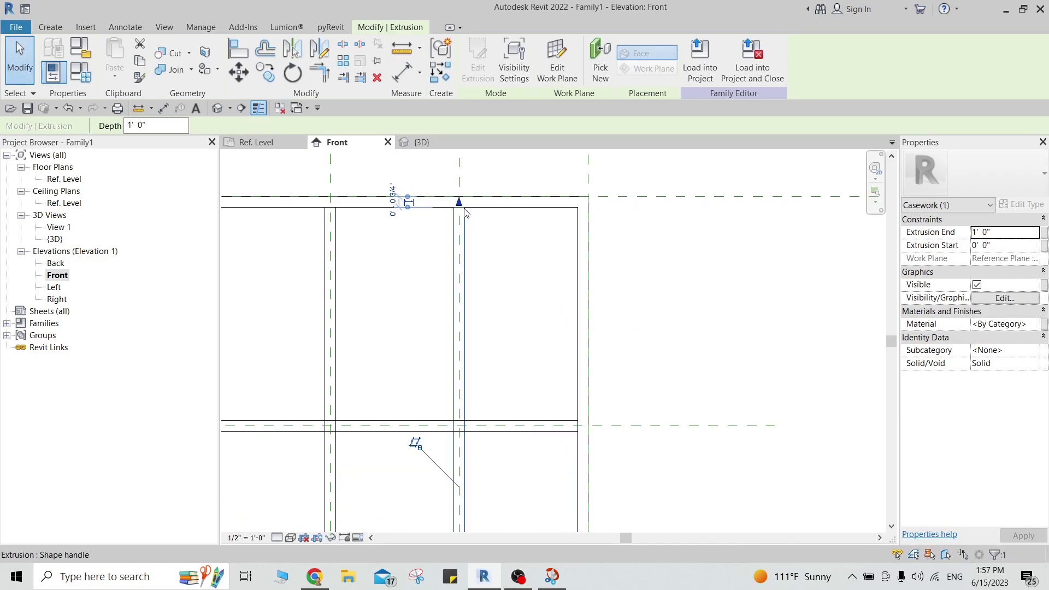
pyautogui.moveTo(463, 222); pyautogui.dragTo(495, 254)
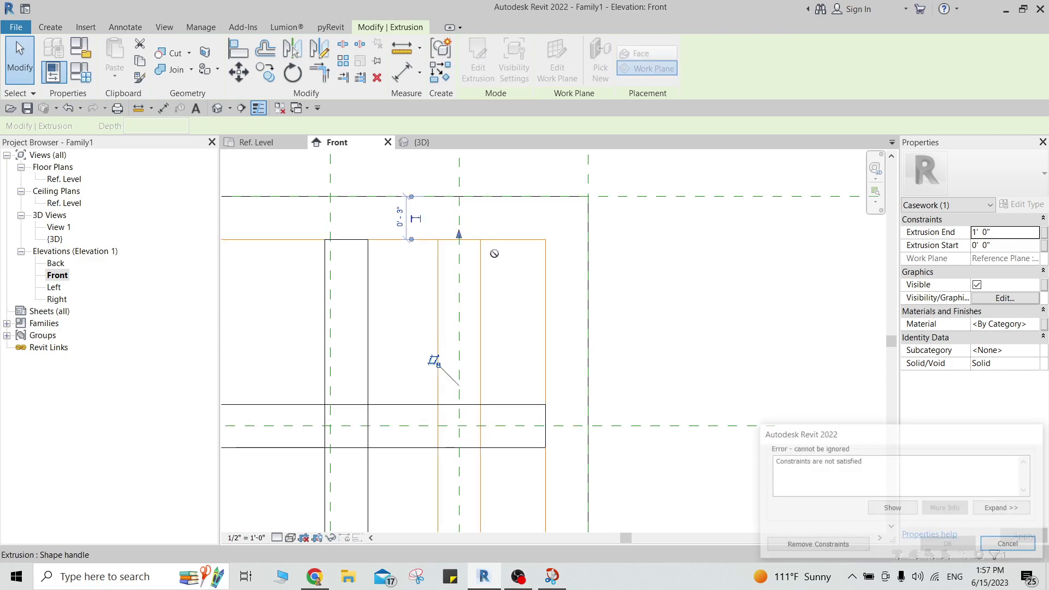
pyautogui.click(817, 545)
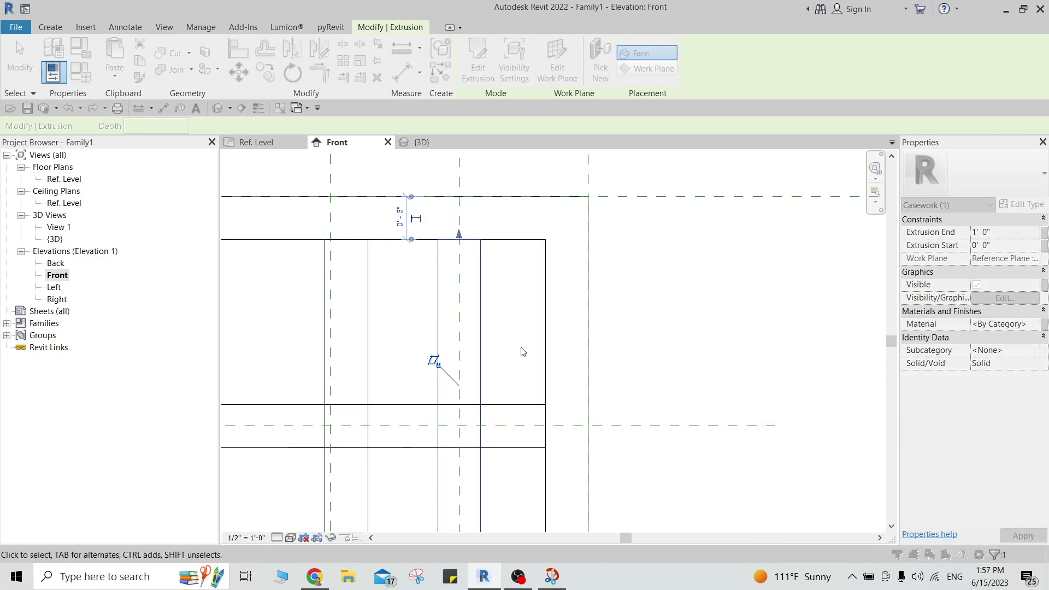
pyautogui.hotkey('ctrl', 'z')
pyautogui.click(466, 267)
pyautogui.scroll(-3, 483, 270)
pyautogui.moveTo(508, 315); pyautogui.dragTo(496, 184, button='middle')
pyautogui.click(479, 60)
pyautogui.scroll(-2, 475, 233)
pyautogui.scroll(2, 459, 227)
pyautogui.click(458, 234)
pyautogui.press('m')
pyautogui.press('v')
pyautogui.click(490, 248)
pyautogui.click(524, 356)
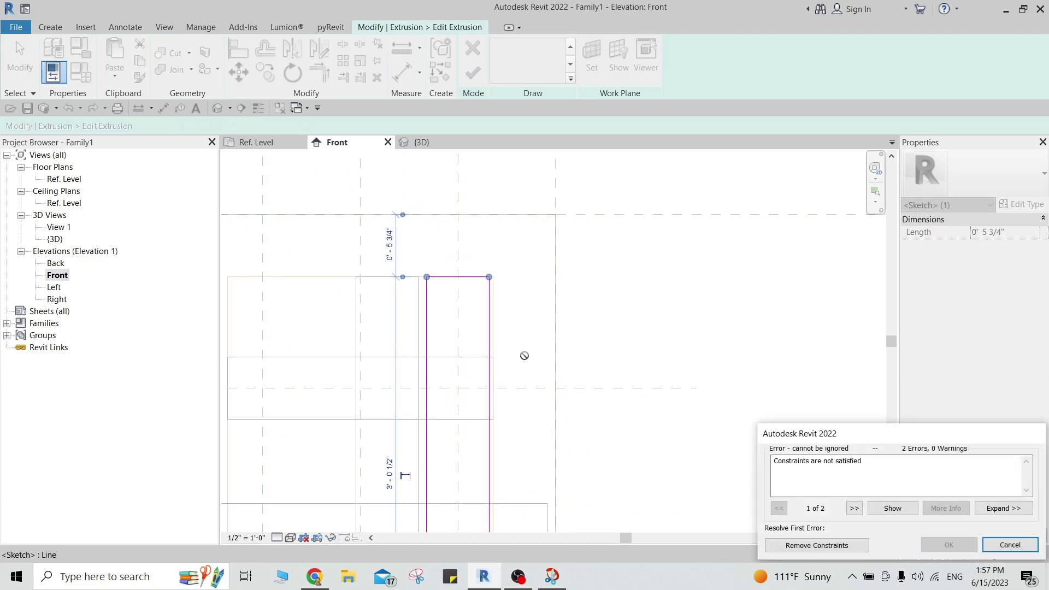
pyautogui.press('Escape')
pyautogui.press('Escape')
pyautogui.scroll(-1, 479, 239)
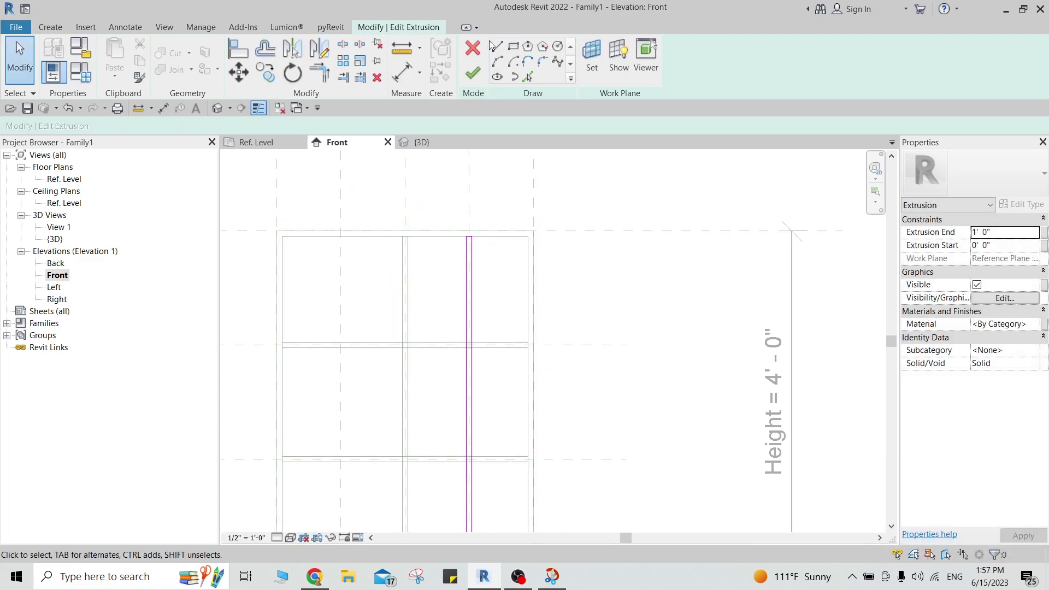
pyautogui.click(473, 49)
pyautogui.scroll(-2, 487, 246)
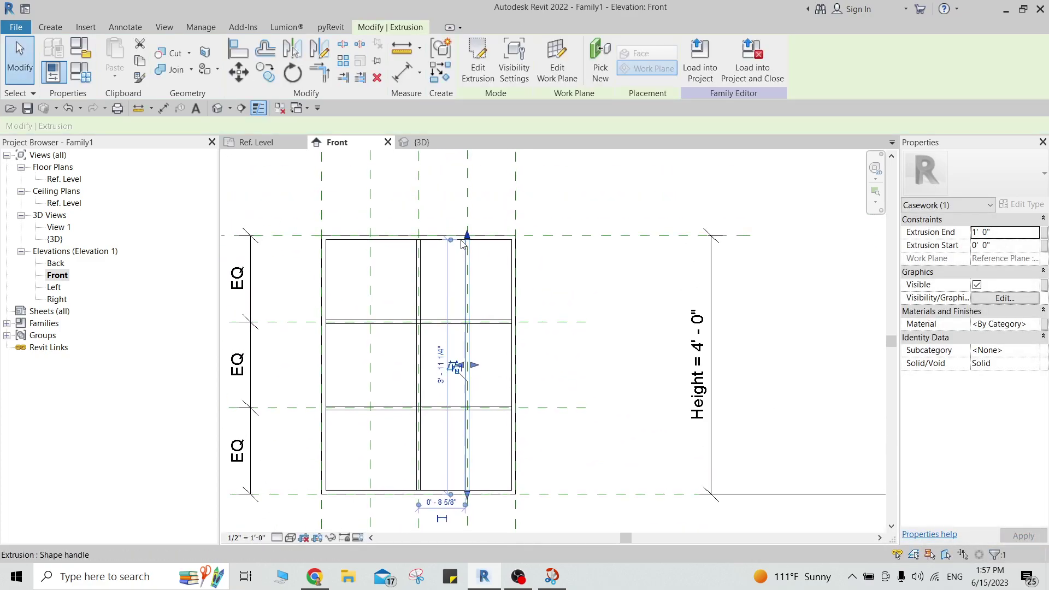
pyautogui.press('Escape')
# Step: Abandon the Align attempt, undo the last change, and delete the right vertical divider
pyautogui.press('a')
pyautogui.press('l')
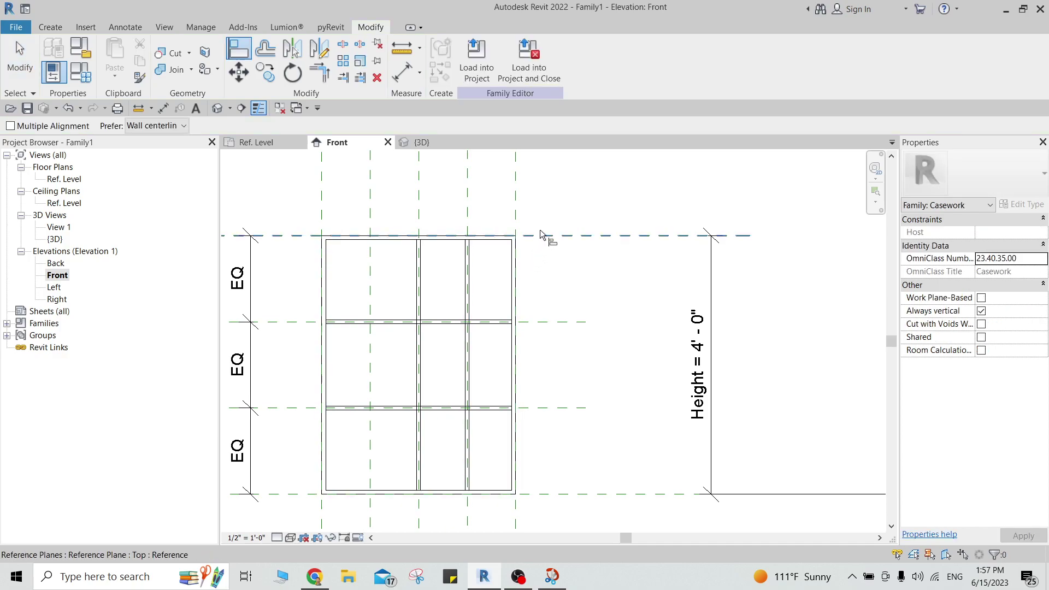
pyautogui.scroll(2, 480, 328)
pyautogui.moveTo(477, 321); pyautogui.dragTo(456, 304, button='middle')
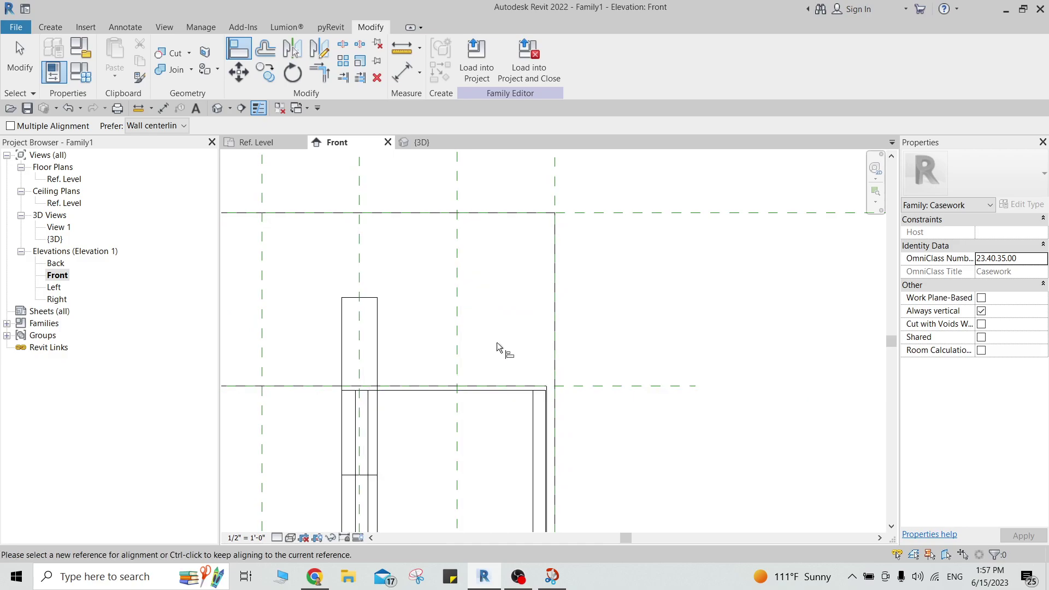
pyautogui.scroll(-2, 497, 349)
pyautogui.press('Escape')
pyautogui.hotkey('ctrl', 'z')
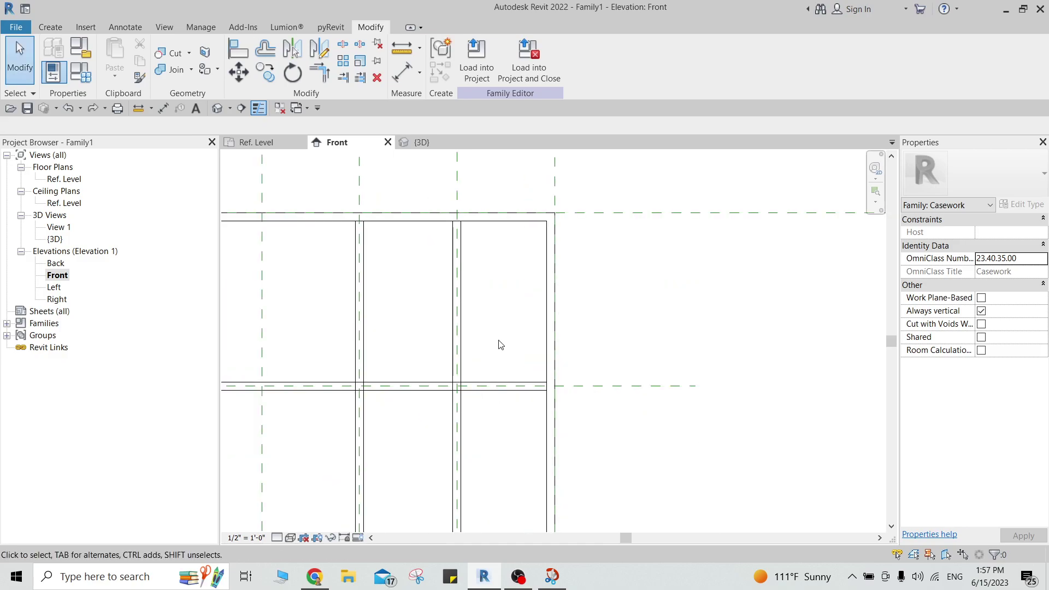
pyautogui.click(452, 279)
pyautogui.scroll(-3, 477, 285)
pyautogui.moveTo(497, 301); pyautogui.dragTo(475, 263, button='middle')
pyautogui.press('Delete')
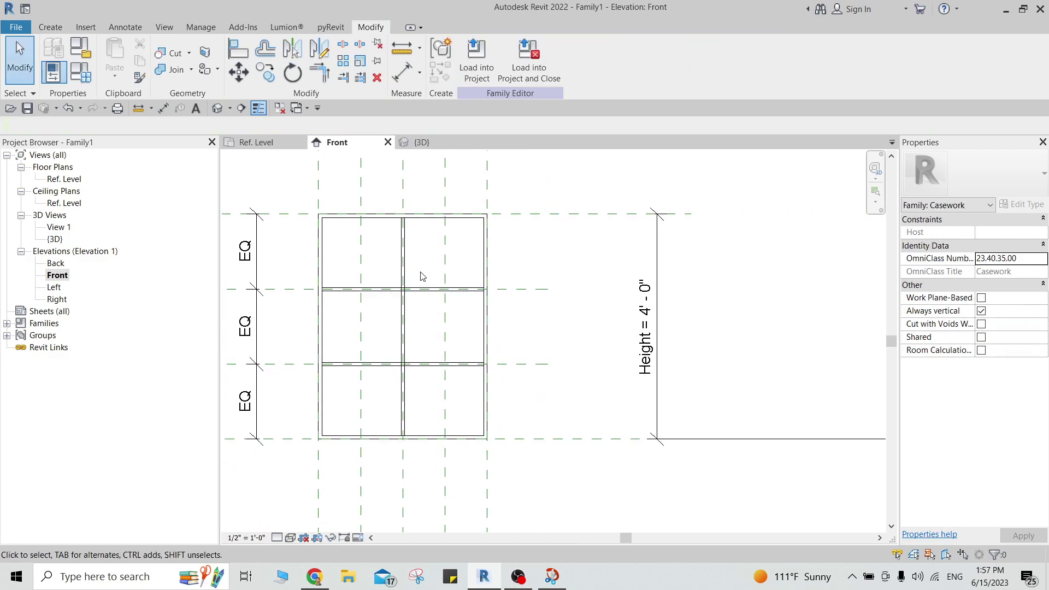
# Step: Try a similar extrusion from the middle divider, then cancel and discard that sketch
pyautogui.click(404, 256)
pyautogui.press('c')
pyautogui.press('s')
pyautogui.scroll(1, 431, 215)
pyautogui.scroll(1, 431, 218)
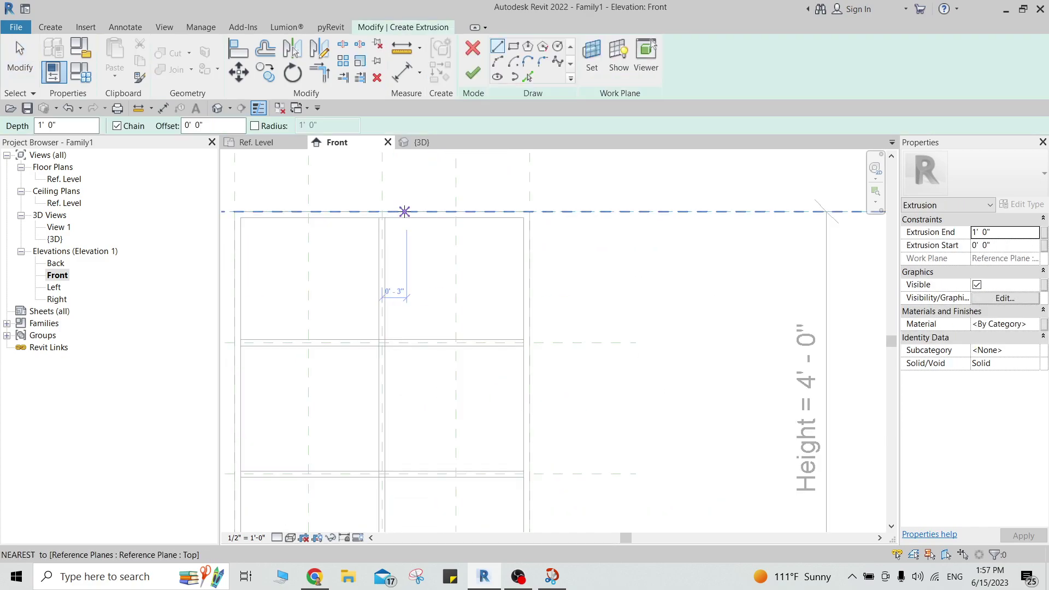
pyautogui.press('Escape')
pyautogui.click(473, 48)
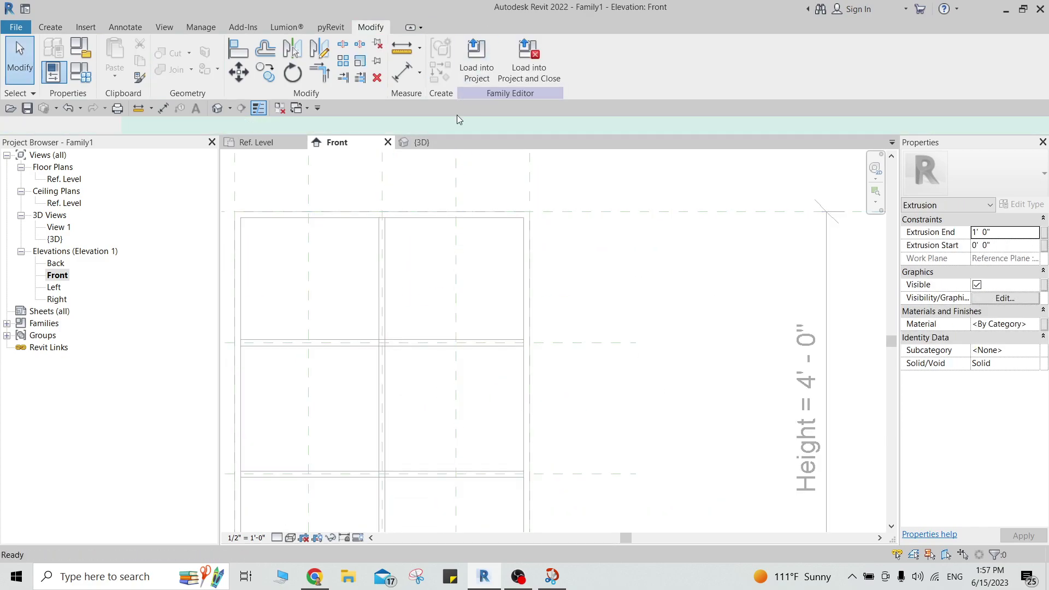
pyautogui.scroll(-1, 433, 218)
# Step: Copy the middle divider (CO) to the right
pyautogui.click(404, 328)
pyautogui.press('c')
pyautogui.press('o')
pyautogui.click(407, 181)
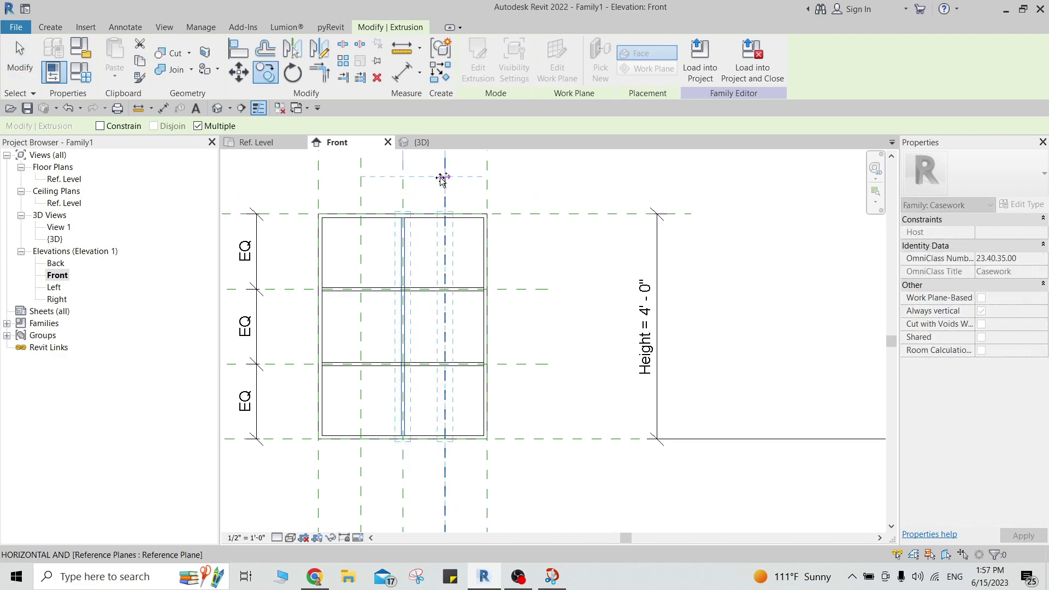
pyautogui.click(447, 206)
pyautogui.press('Escape')
# Step: Drag the new divider's top down to the upper shelf and lock its top and bottom
pyautogui.scroll(1, 450, 226)
pyautogui.click(445, 226)
pyautogui.moveTo(444, 212); pyautogui.dragTo(458, 318)
pyautogui.click(403, 296)
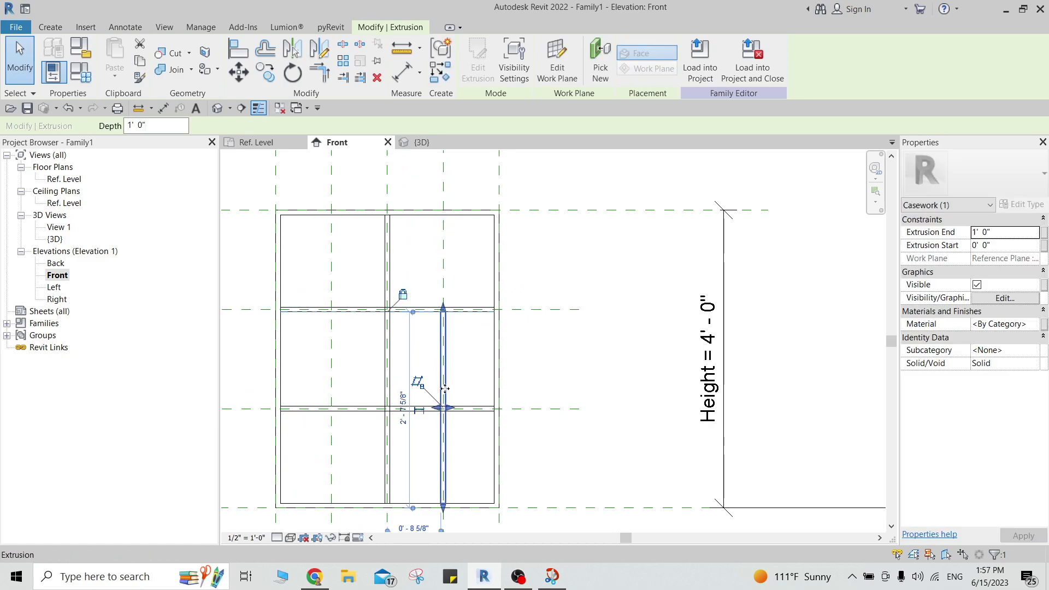
pyautogui.moveTo(448, 524); pyautogui.dragTo(445, 410, button='middle')
pyautogui.scroll(1, 446, 415)
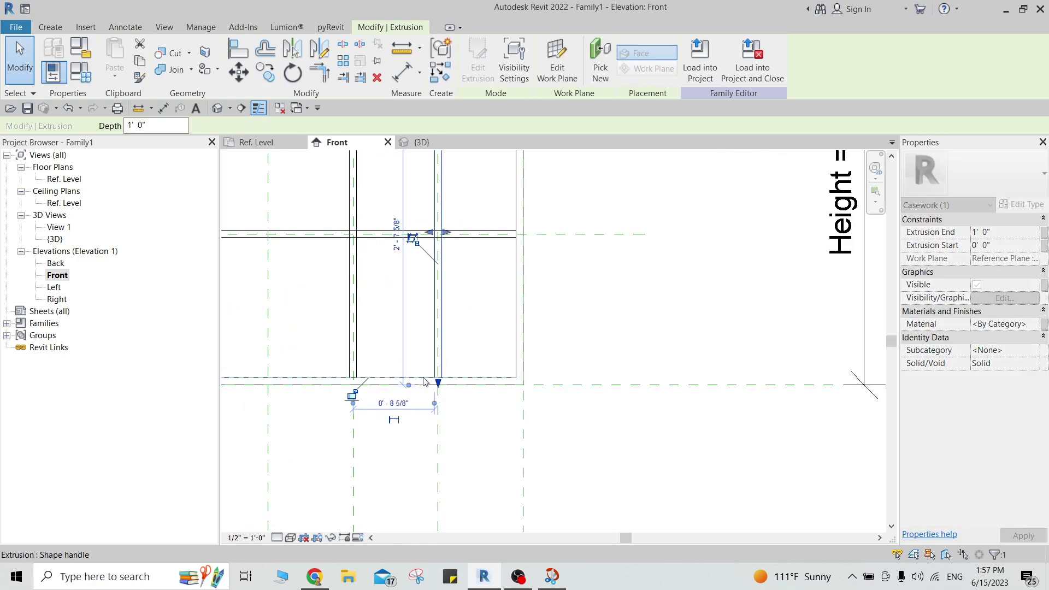
pyautogui.click(355, 397)
pyautogui.scroll(-2, 513, 352)
# Step: Open the {3D} view of the cabinet
pyautogui.moveTo(514, 353); pyautogui.dragTo(628, 356, button='middle')
pyautogui.click(558, 361)
pyautogui.click(422, 142)
pyautogui.scroll(-2, 620, 336)
pyautogui.scroll(3, 621, 356)
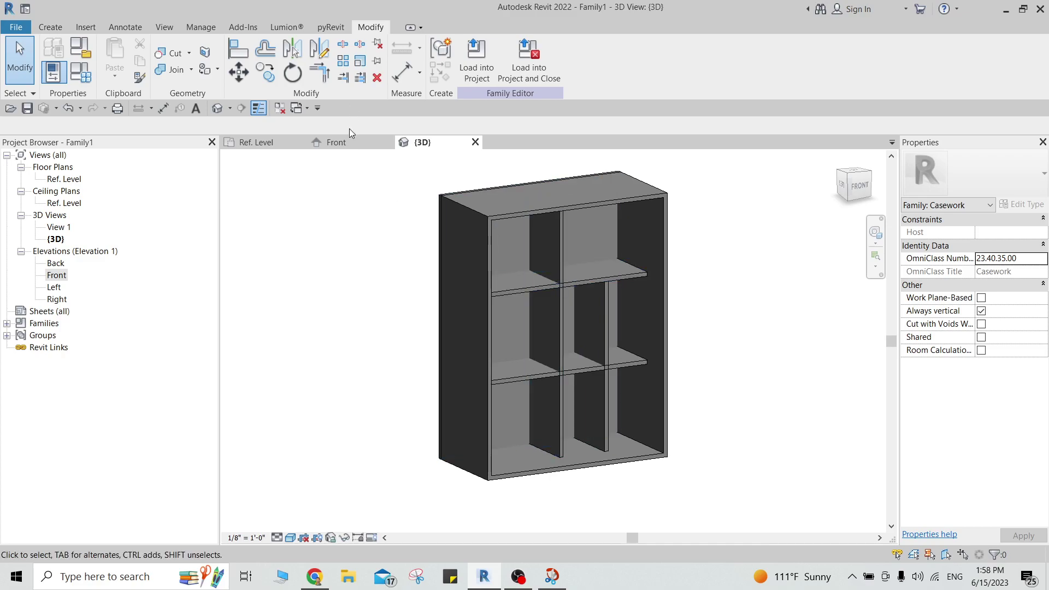
# Step: In Ref. Level, stretch the shelf forward and align-lock its front edge to the front plane
pyautogui.click(248, 144)
pyautogui.click(498, 375)
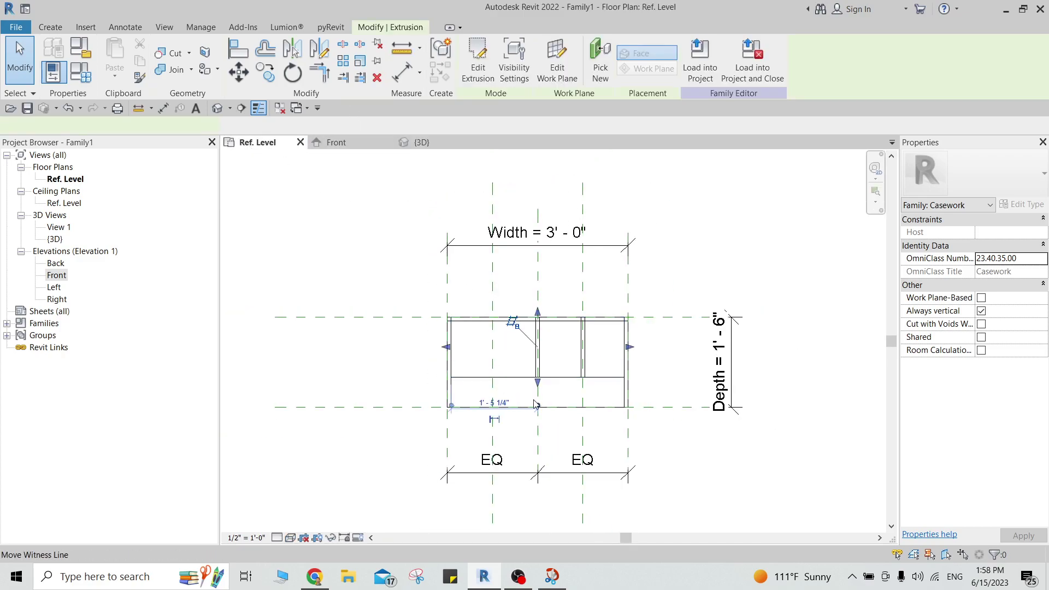
pyautogui.scroll(3, 542, 375)
pyautogui.scroll(1, 544, 369)
pyautogui.moveTo(544, 370); pyautogui.dragTo(548, 394)
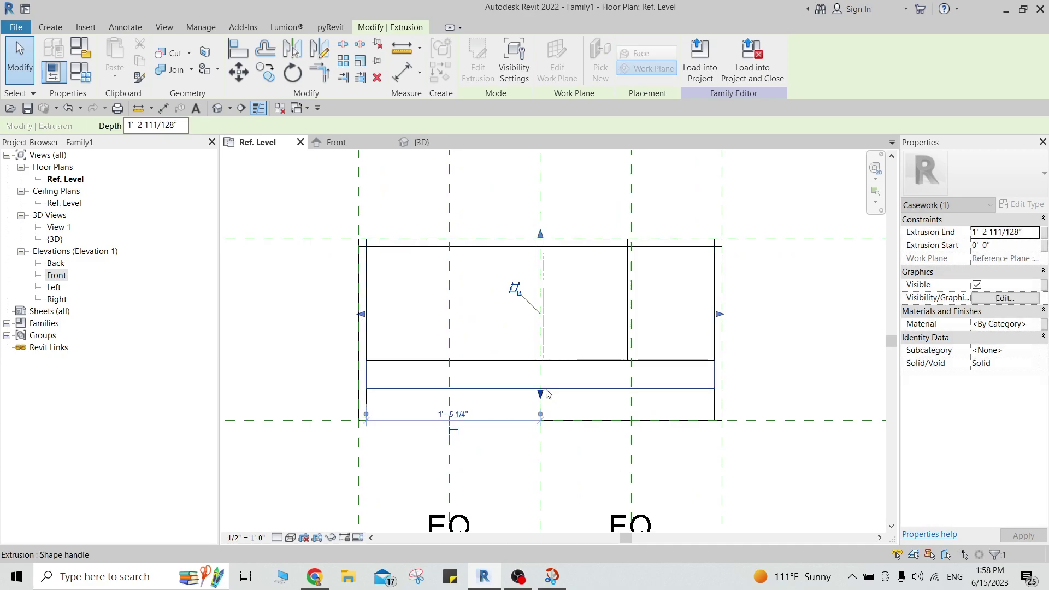
pyautogui.press('l')
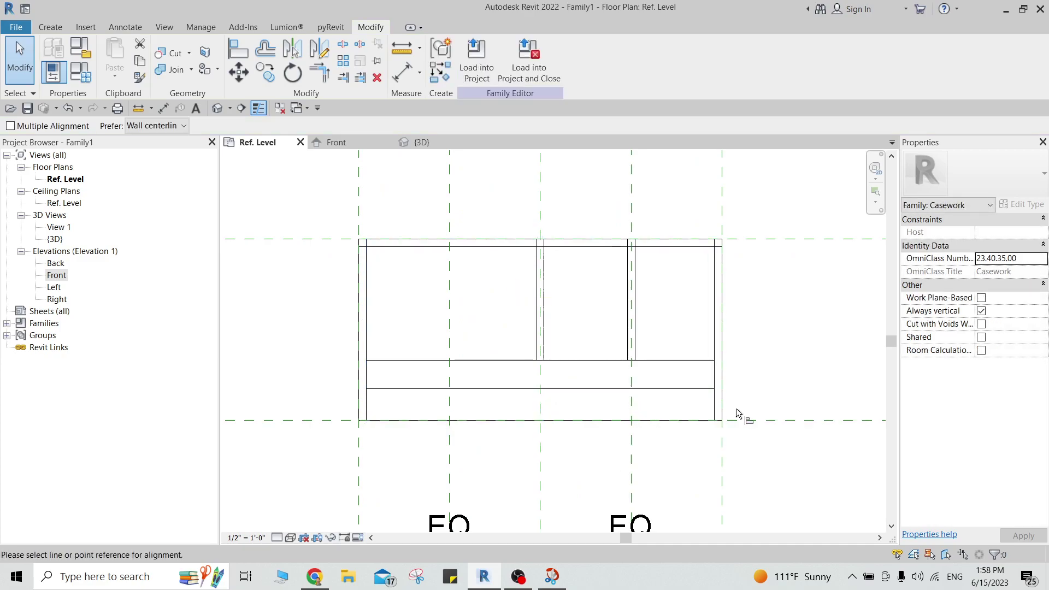
pyautogui.click(689, 420)
pyautogui.click(656, 389)
pyautogui.click(537, 437)
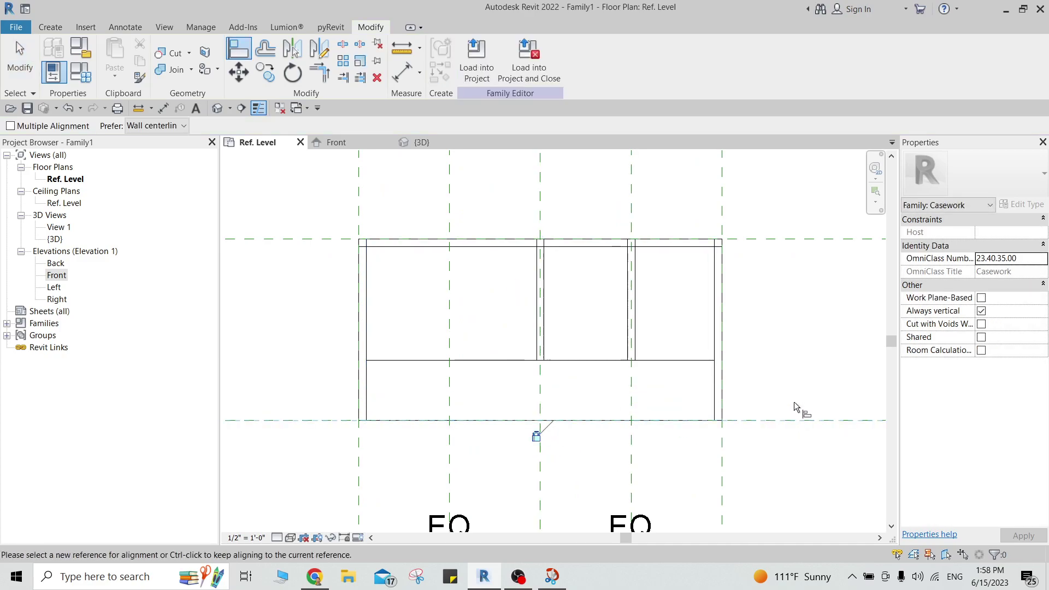
# Step: Align and lock the other shelf and the right divider to the front plane, then return to 3D
pyautogui.click(603, 367)
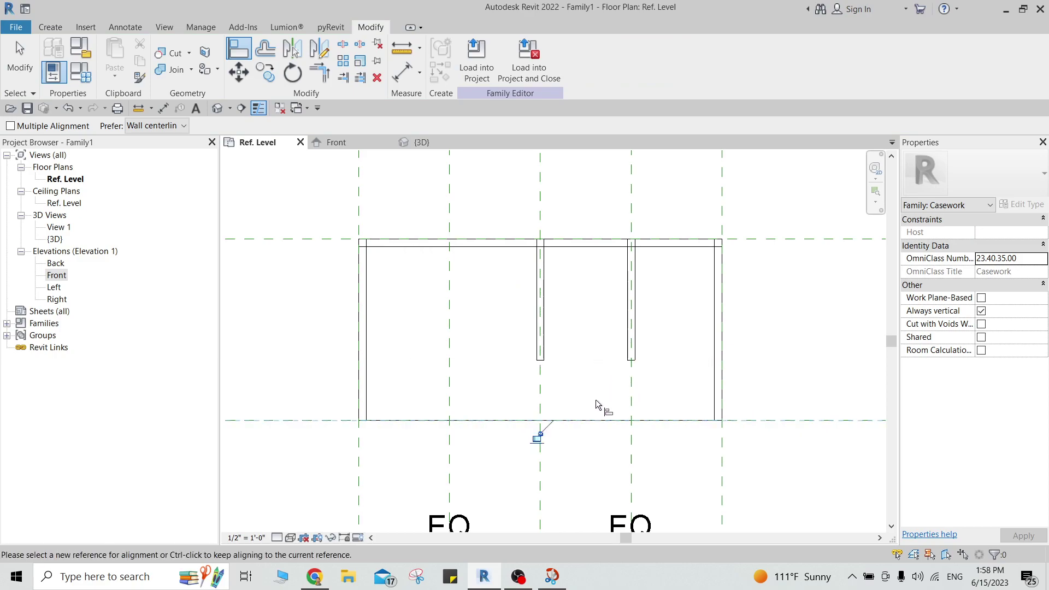
pyautogui.click(538, 437)
pyautogui.click(754, 420)
pyautogui.click(539, 361)
pyautogui.click(537, 436)
pyautogui.hotkey('ctrl', 'Tab')
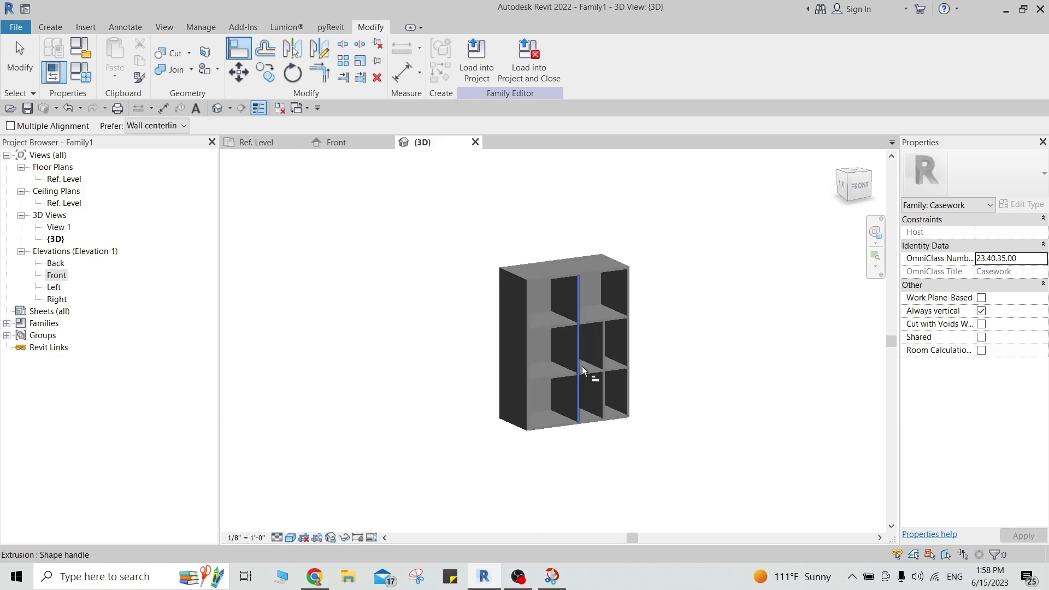
# Step: Flex the cubby Depth to 1' 0", then 1' 6", applying each in Family Types
pyautogui.keyDown('shift'); pyautogui.moveTo(698, 385); pyautogui.dragTo(548, 445, button='middle'); pyautogui.keyUp('shift')
pyautogui.press('Escape')
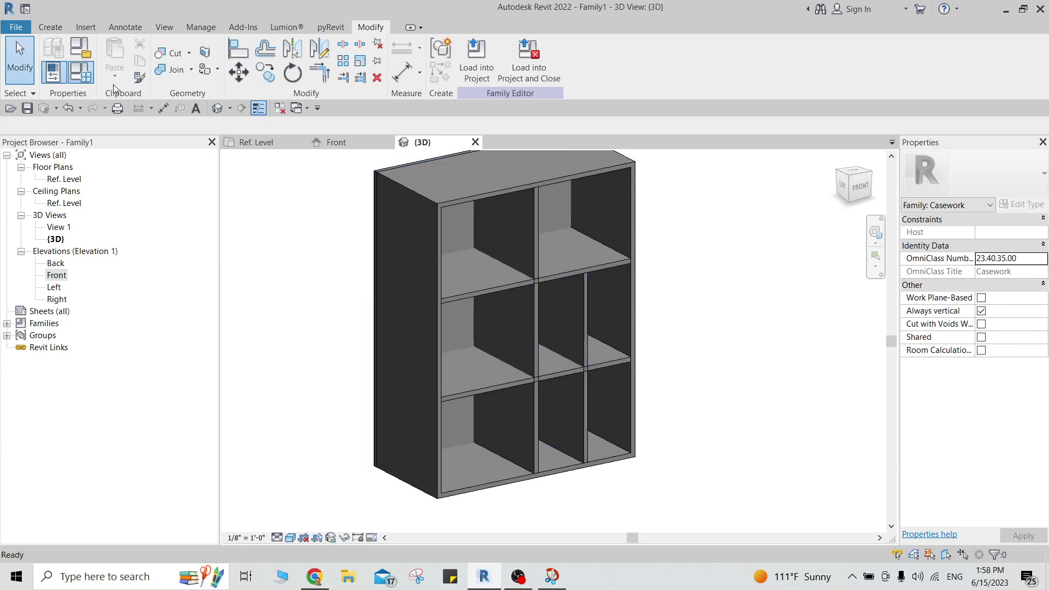
pyautogui.press('f')
pyautogui.press('t')
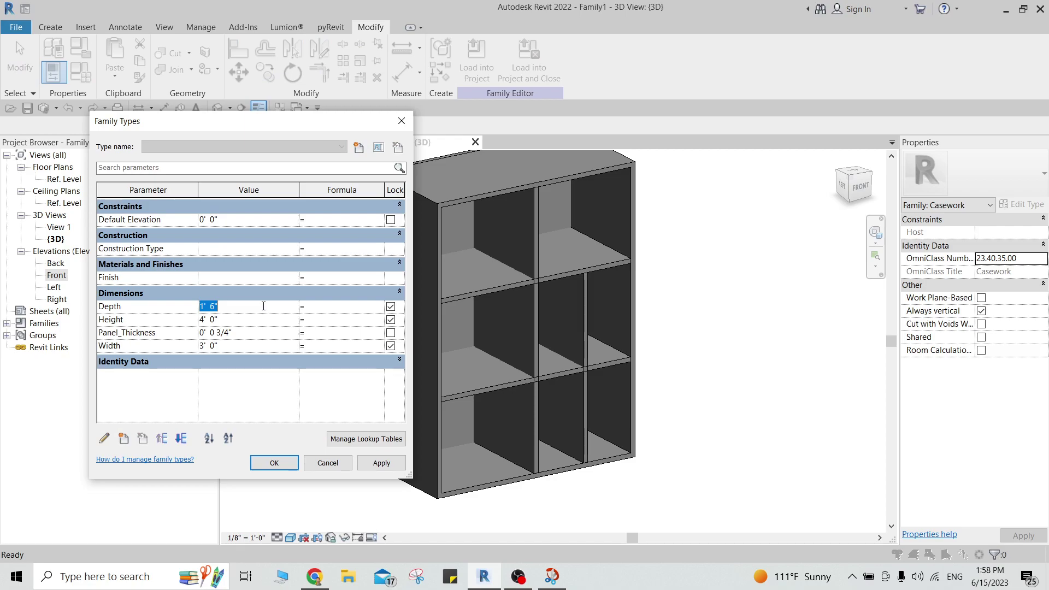
pyautogui.click(384, 463)
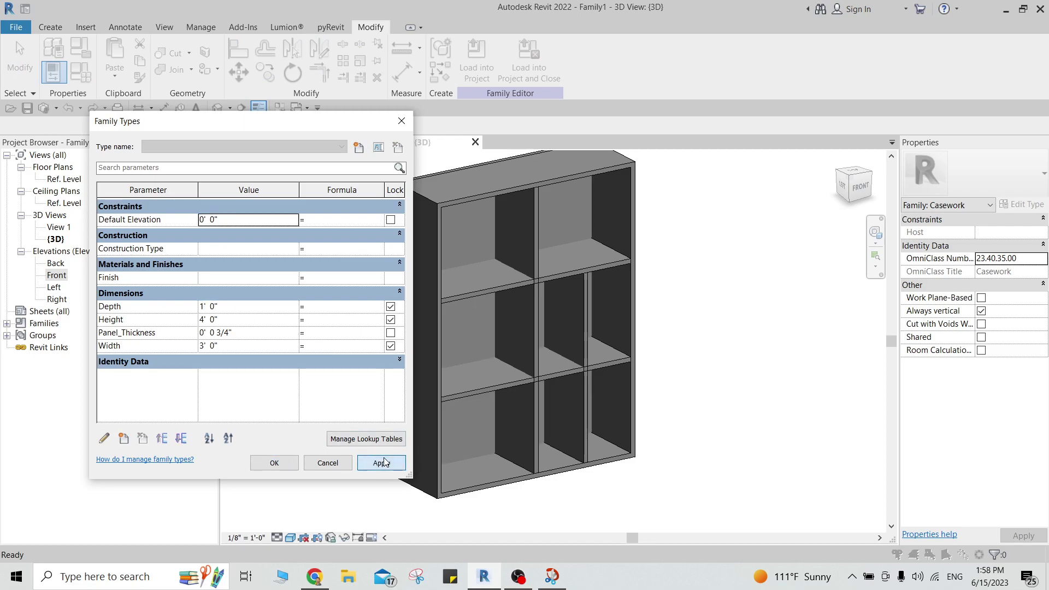
pyautogui.click(275, 463)
pyautogui.keyDown('shift'); pyautogui.moveTo(481, 420); pyautogui.dragTo(479, 382, button='middle'); pyautogui.keyUp('shift')
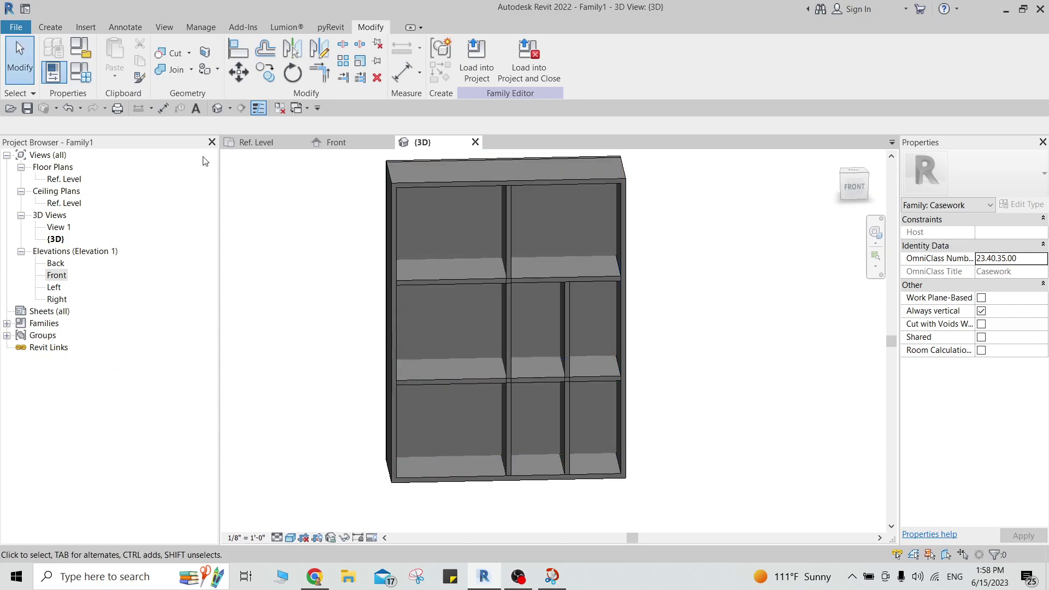
pyautogui.click(81, 77)
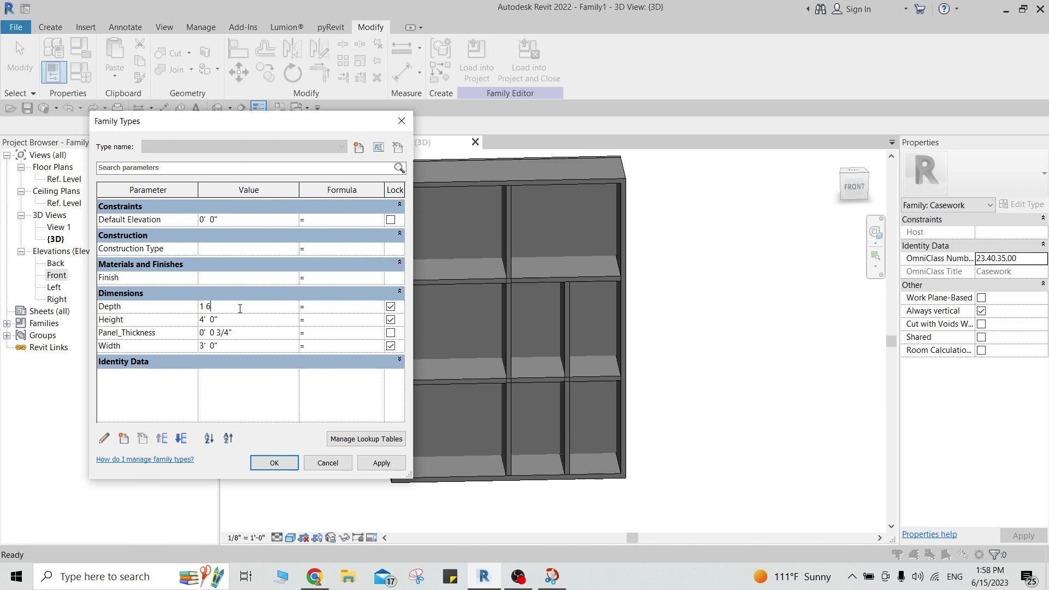
pyautogui.click(377, 463)
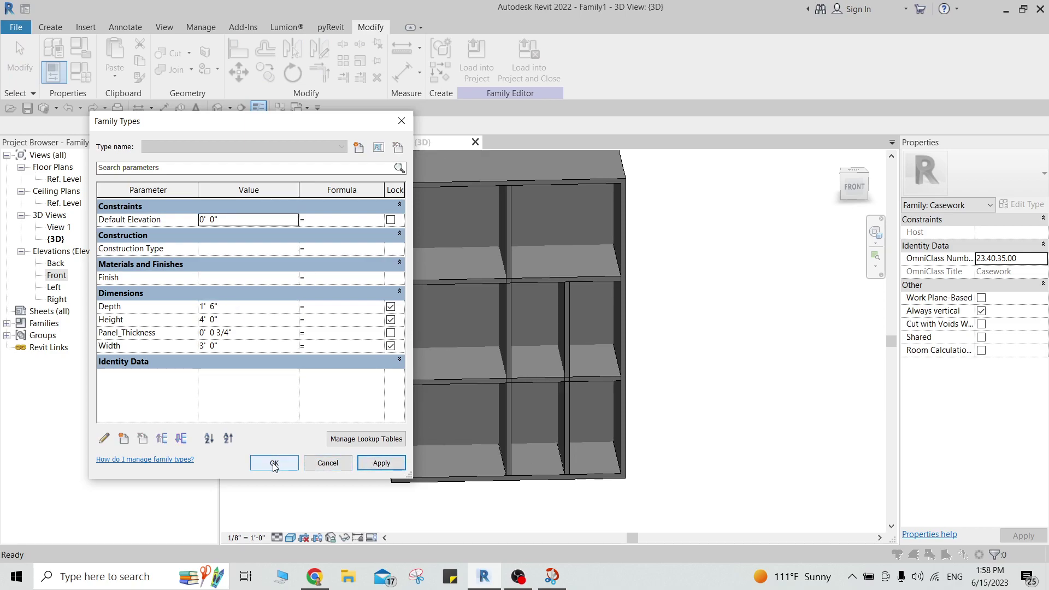
pyautogui.click(275, 463)
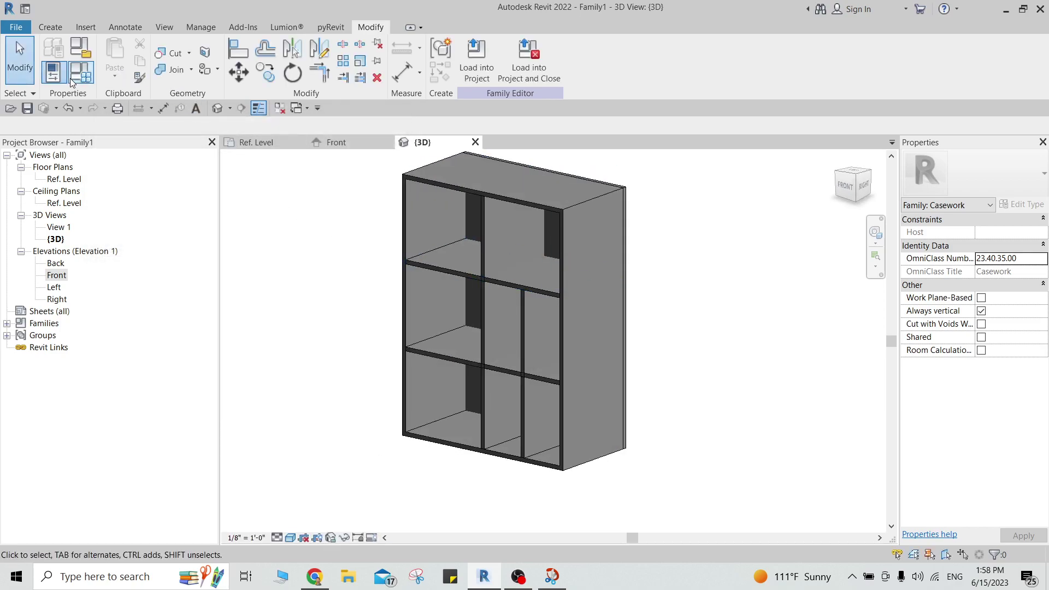
# Step: Flex Height to 5' 0" and Width to 4' 0" then 8' 0", dismissing the invalid-value warning
pyautogui.click(81, 73)
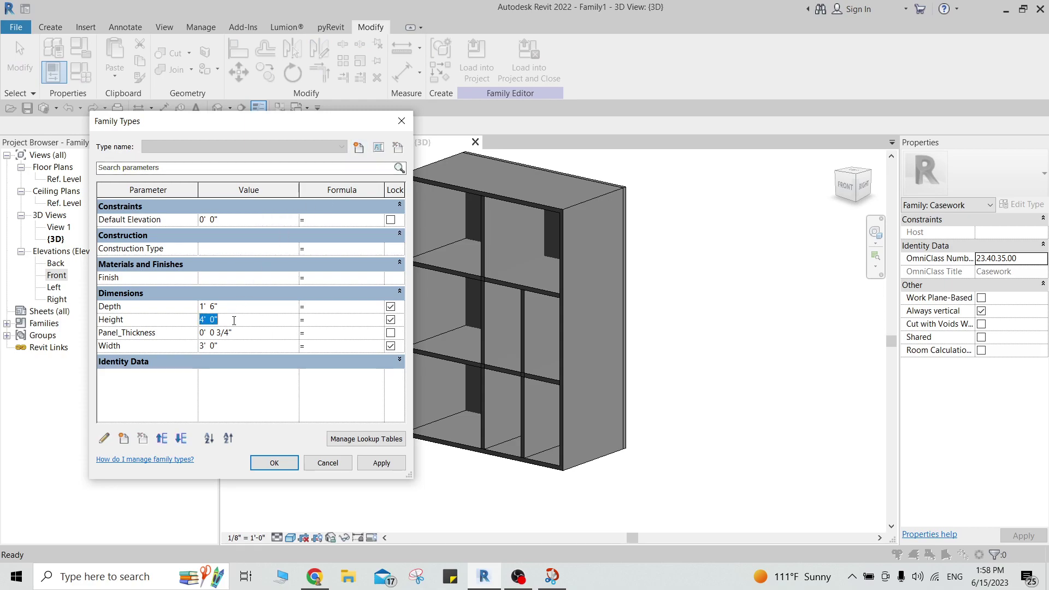
pyautogui.click(379, 462)
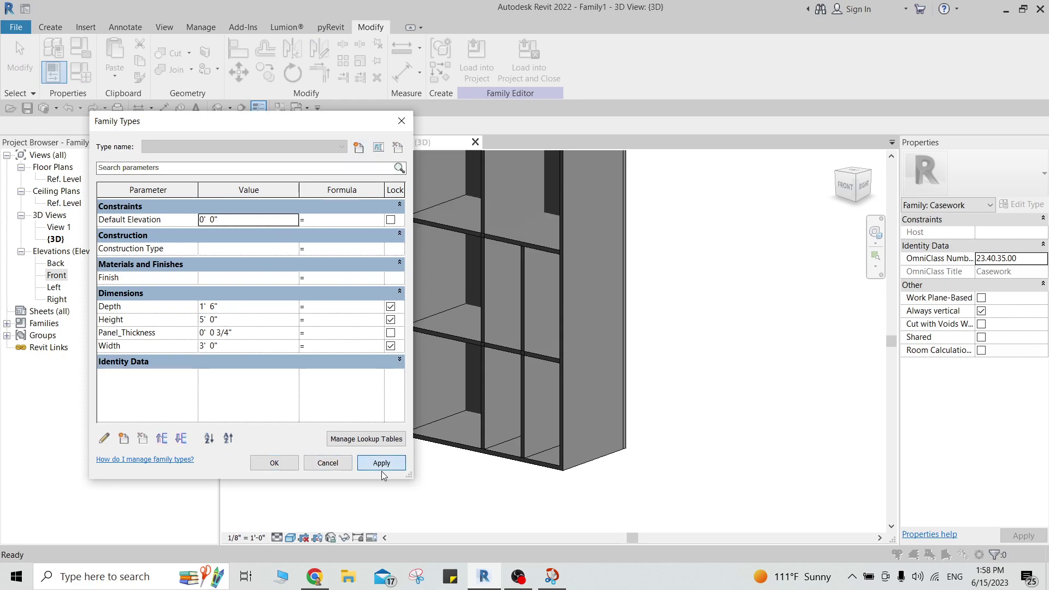
pyautogui.click(234, 345)
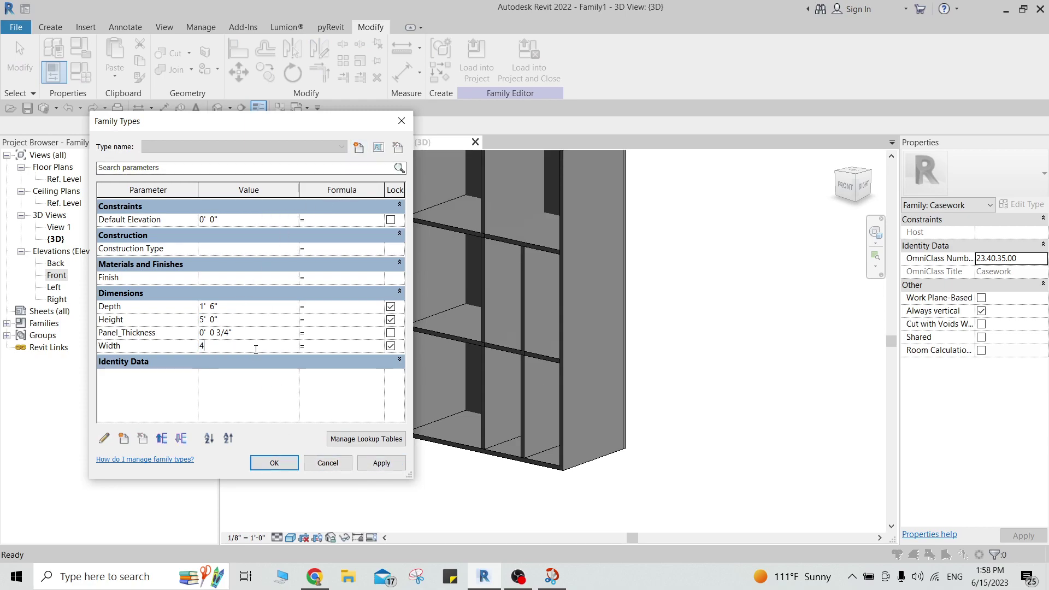
pyautogui.click(371, 463)
pyautogui.click(235, 345)
pyautogui.write('8')
pyautogui.click(381, 464)
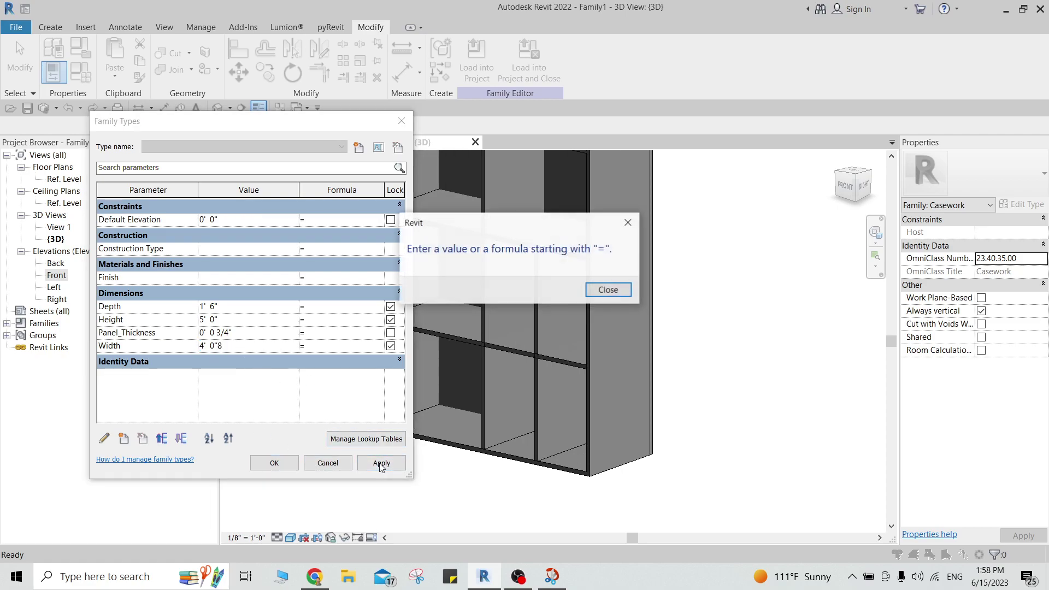
pyautogui.click(634, 229)
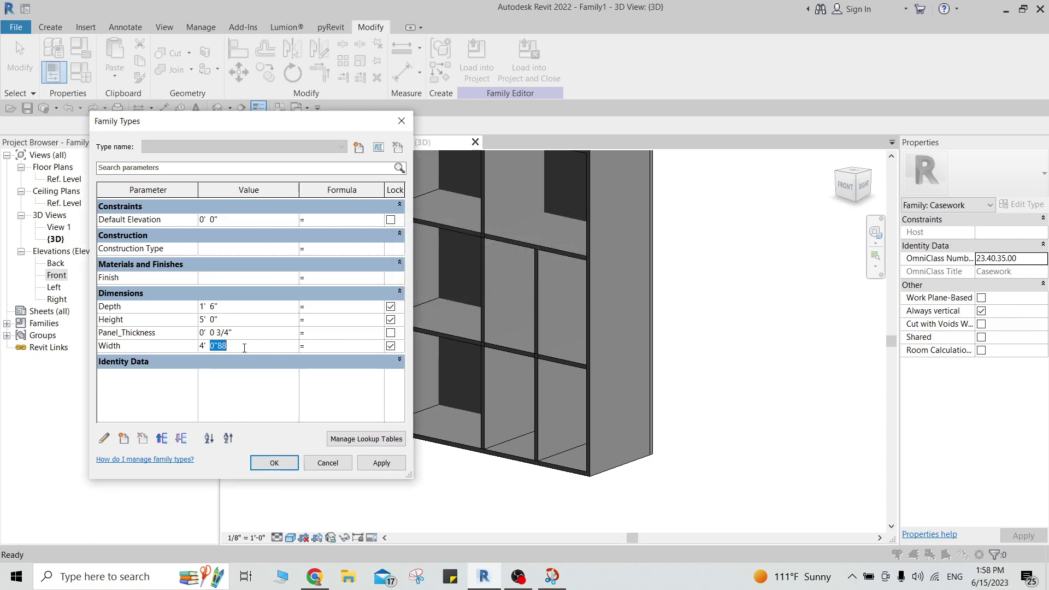
pyautogui.click(394, 463)
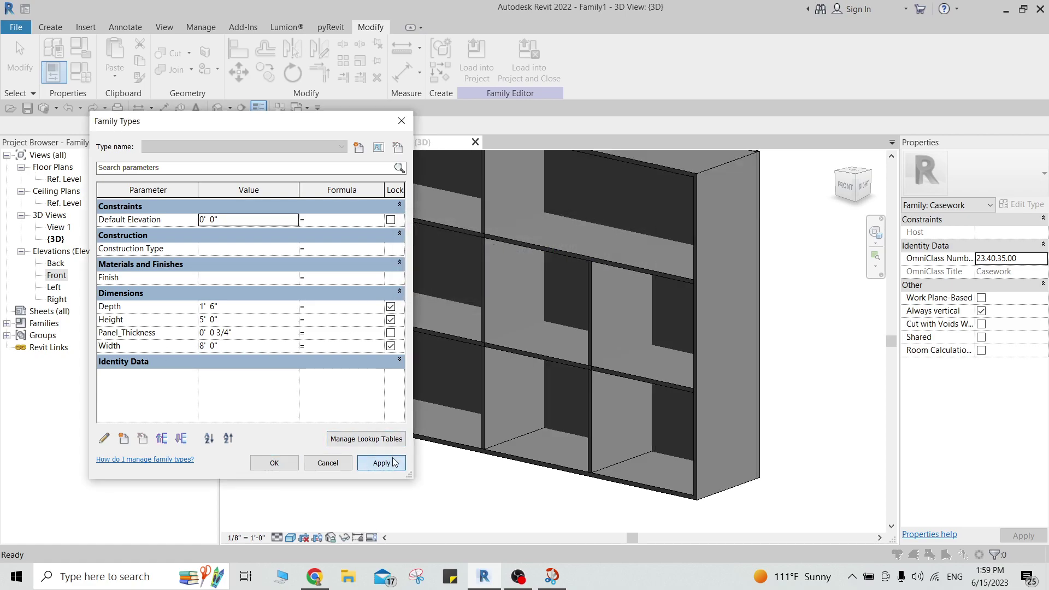
# Step: Reset the cubby to Height 4' 0" and Width 3' 0" and close Family Types
pyautogui.click(252, 345)
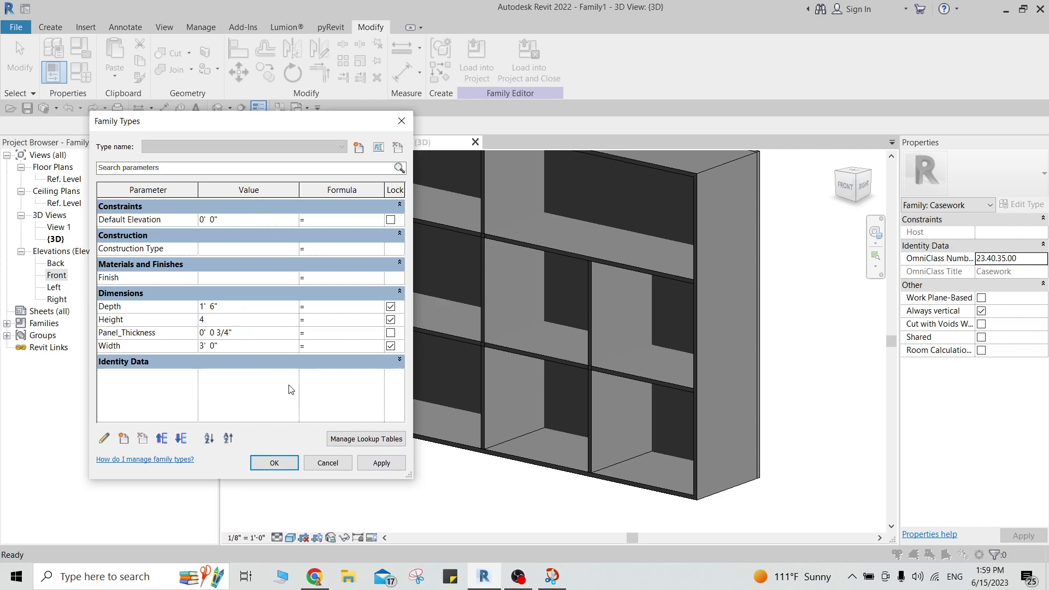
pyautogui.click(382, 463)
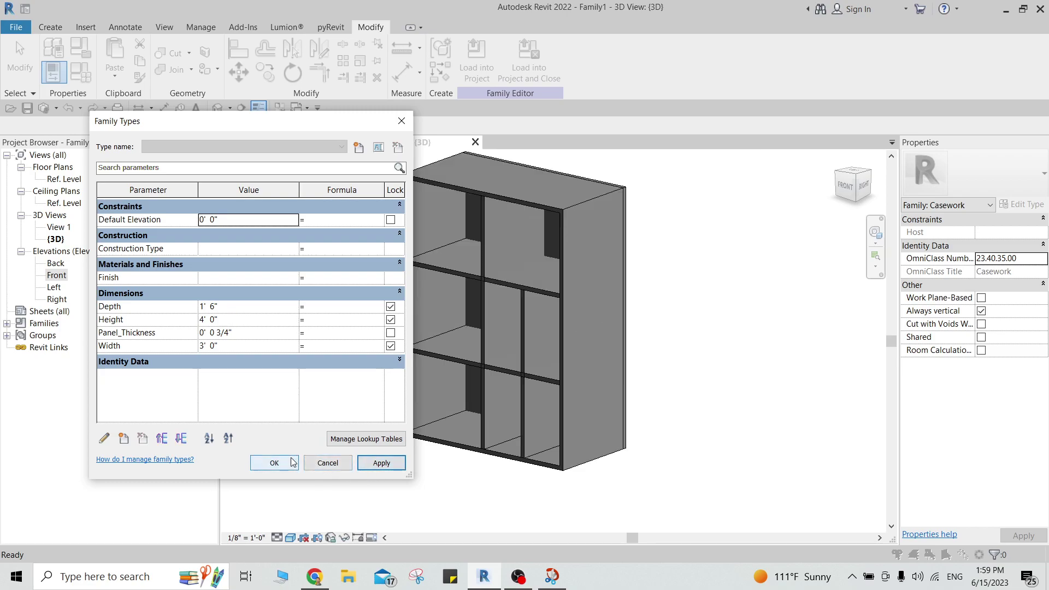
pyautogui.click(274, 463)
pyautogui.keyDown('shift'); pyautogui.moveTo(323, 383); pyautogui.dragTo(437, 383, button='middle'); pyautogui.keyUp('shift')
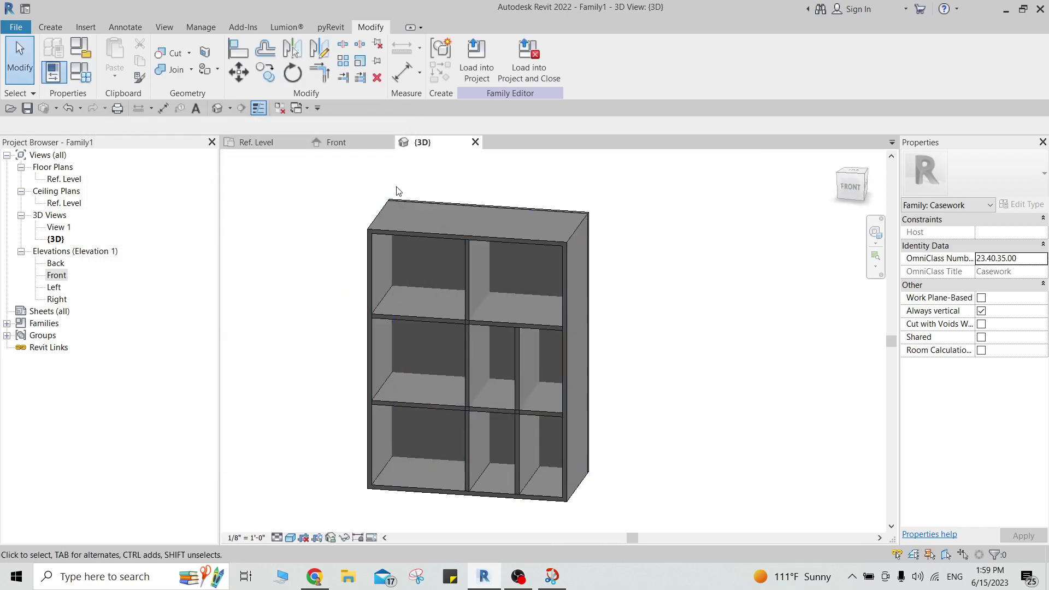
# Step: Switch to the Front elevation view and frame the cubby
pyautogui.click(332, 143)
pyautogui.scroll(1, 403, 211)
pyautogui.scroll(-1, 468, 212)
pyautogui.scroll(-1, 468, 213)
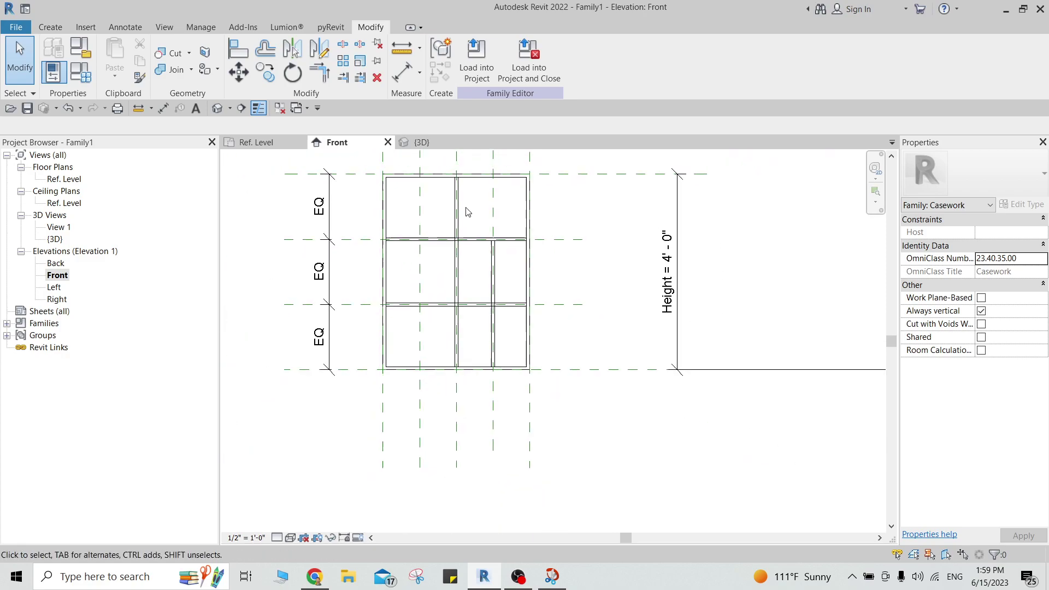
pyautogui.moveTo(492, 256); pyautogui.dragTo(528, 279, button='middle')
# Step: Window-select all six cubby panels and check their material in the Material Browser without changes
pyautogui.scroll(1, 527, 279)
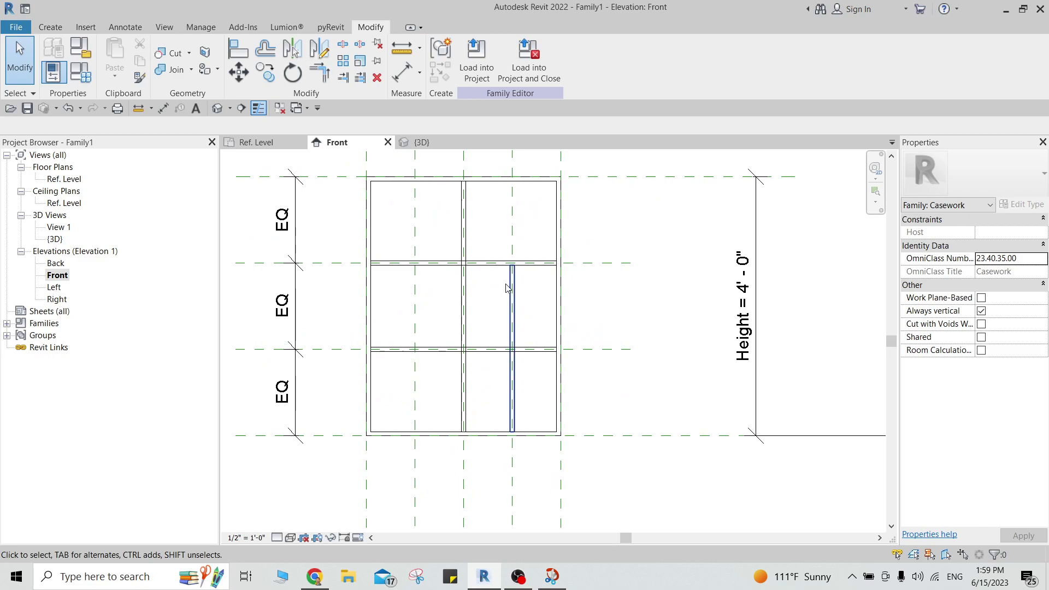
pyautogui.scroll(-1, 399, 230)
pyautogui.moveTo(354, 167); pyautogui.dragTo(558, 400)
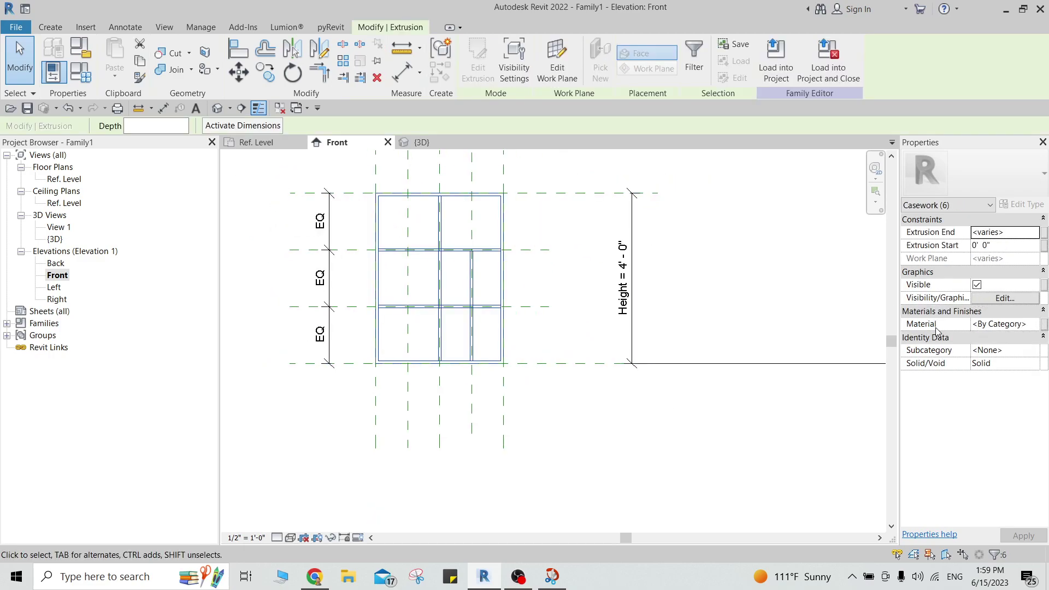
pyautogui.click(1039, 328)
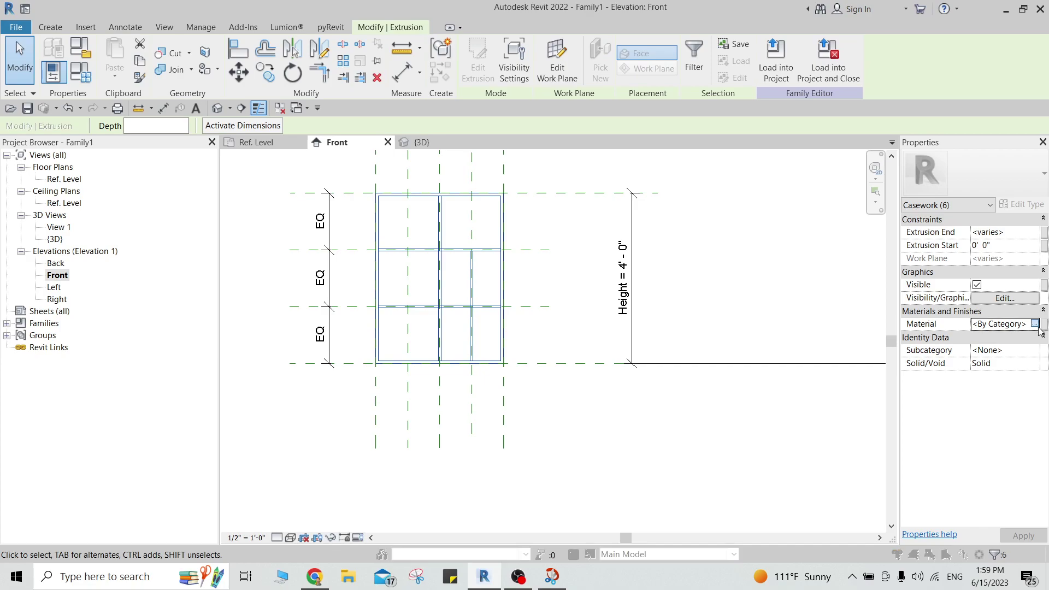
pyautogui.click(1035, 324)
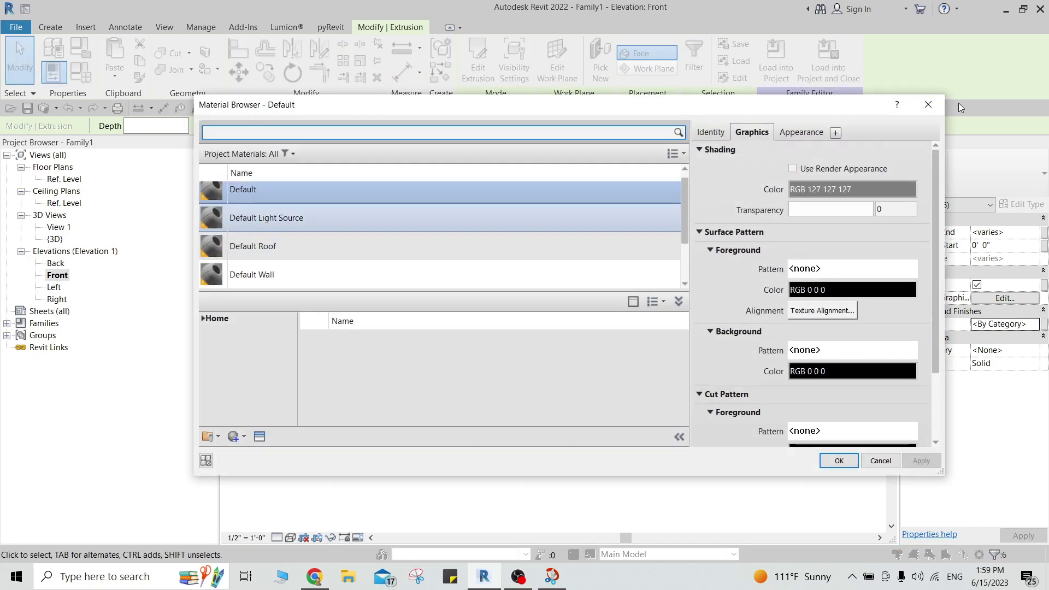
pyautogui.click(927, 106)
# Step: Associate the panels' material with a new type parameter named Material, then open Family Types
pyautogui.click(1044, 328)
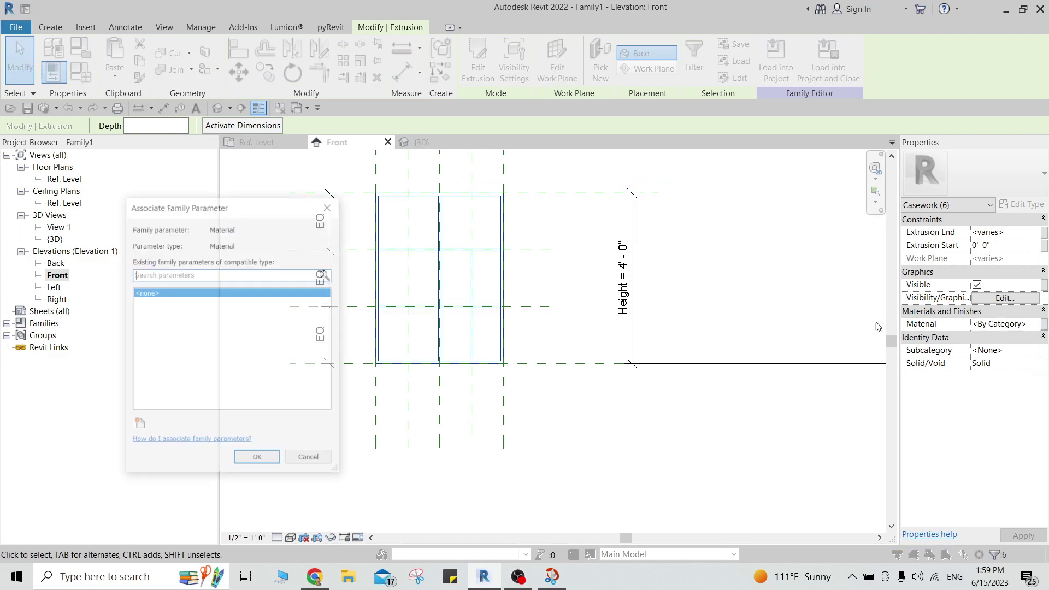
pyautogui.click(141, 427)
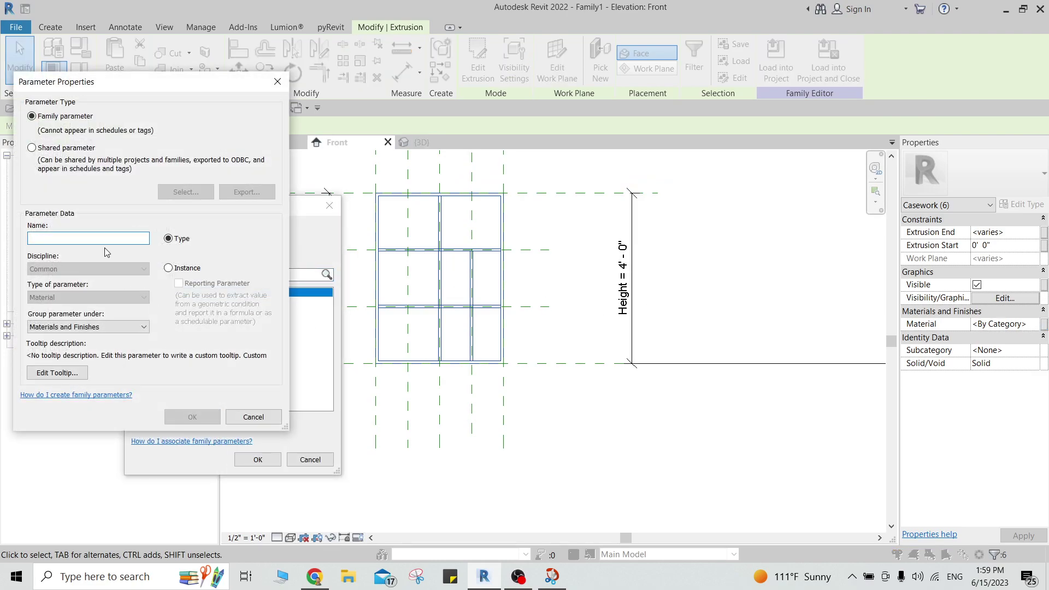
pyautogui.write('Material')
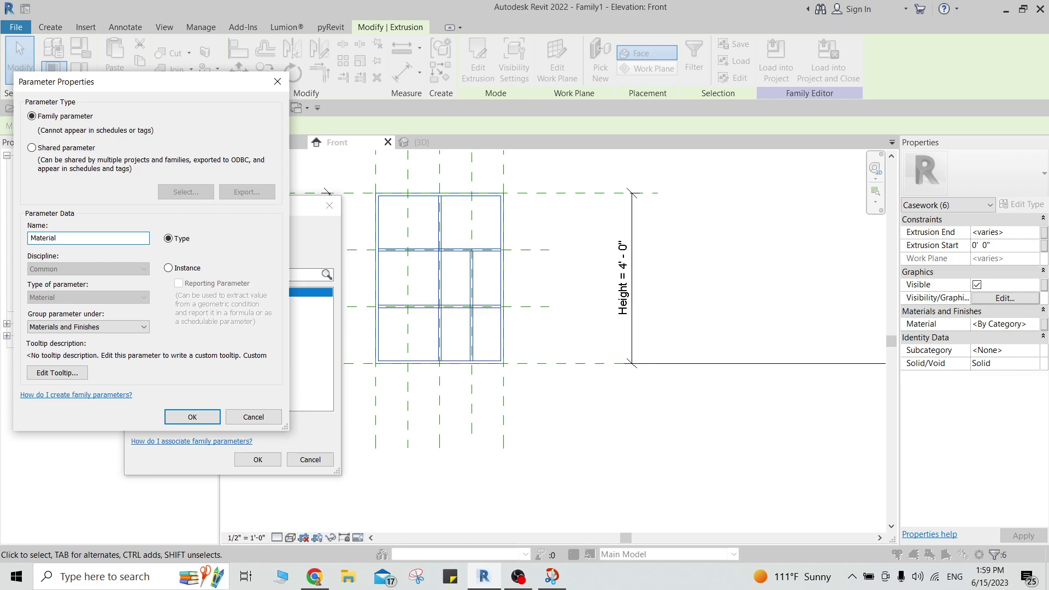
pyautogui.click(190, 417)
pyautogui.click(258, 460)
pyautogui.click(82, 72)
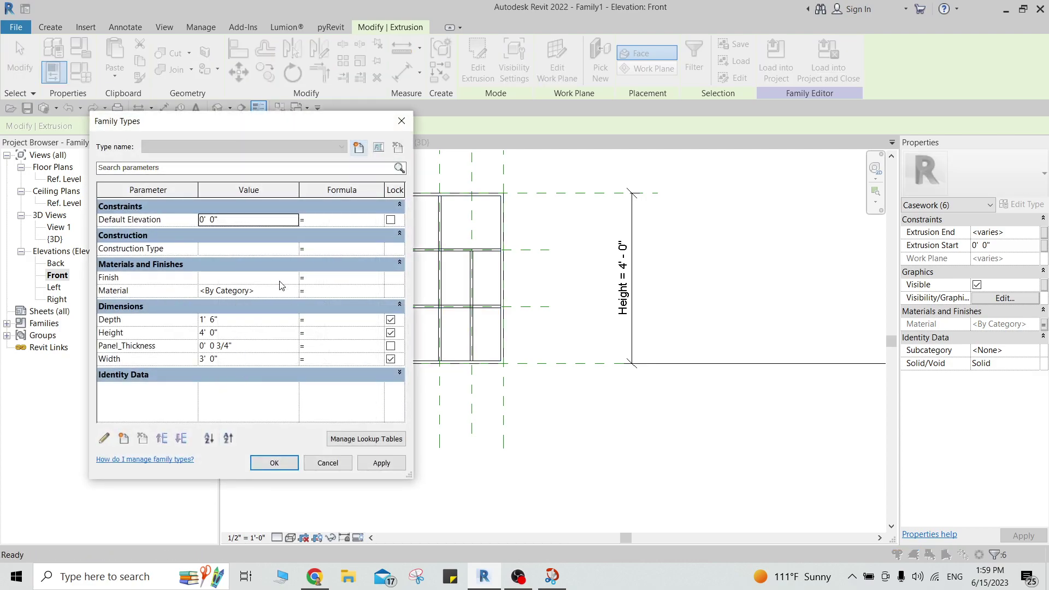
# Step: Add Birch from the AEC Materials Wood library to the project materials
pyautogui.click(293, 290)
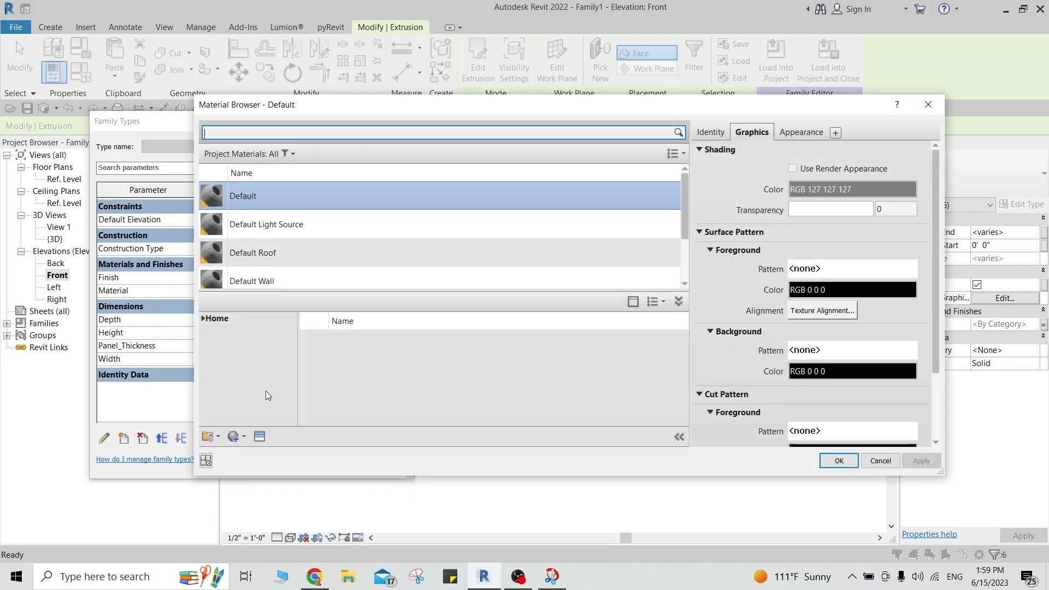
pyautogui.click(235, 437)
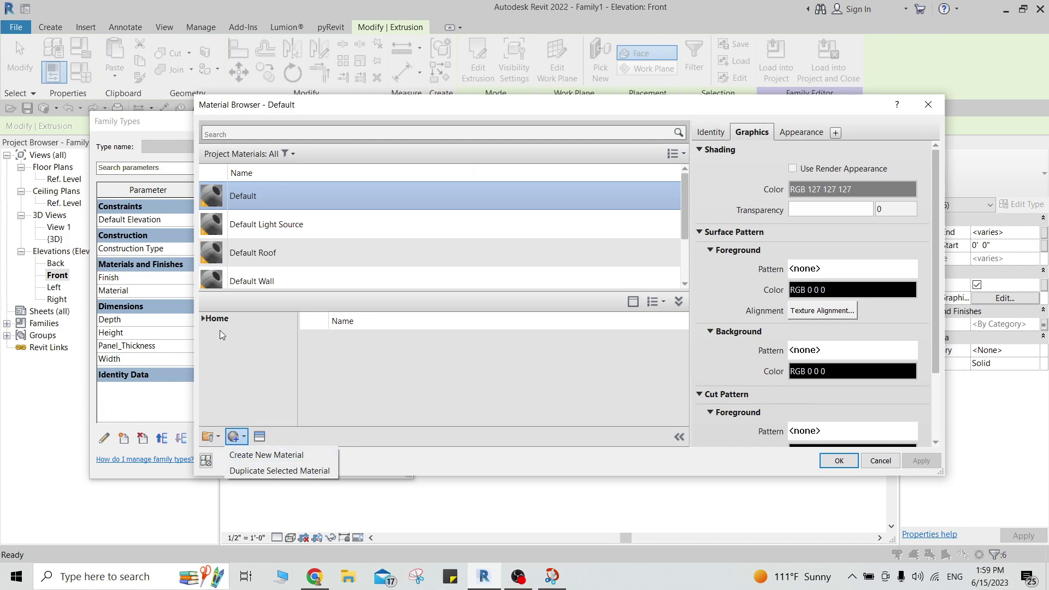
pyautogui.click(203, 320)
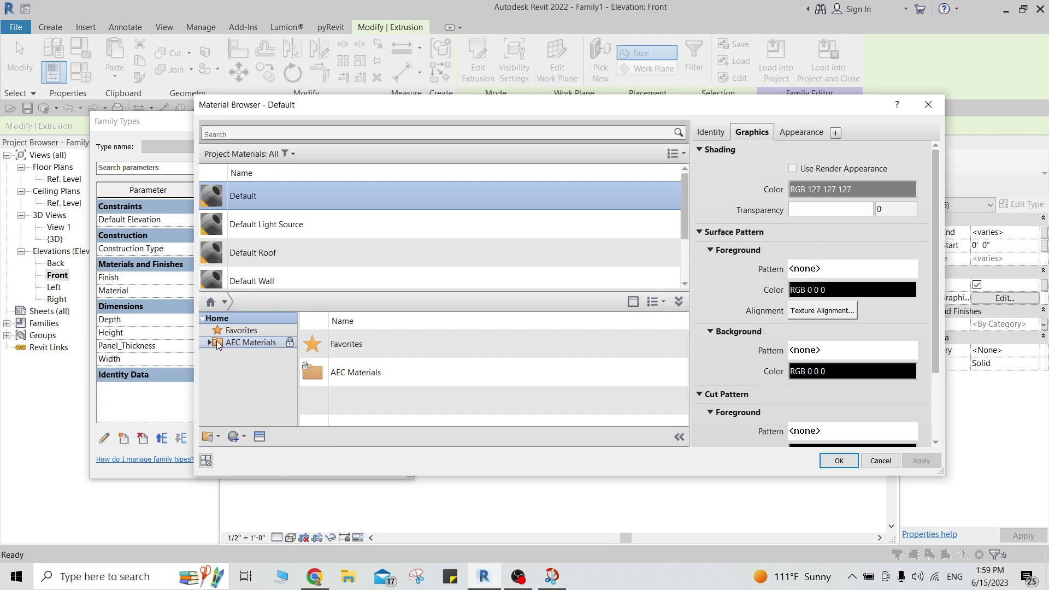
pyautogui.click(204, 343)
pyautogui.doubleClick(212, 343)
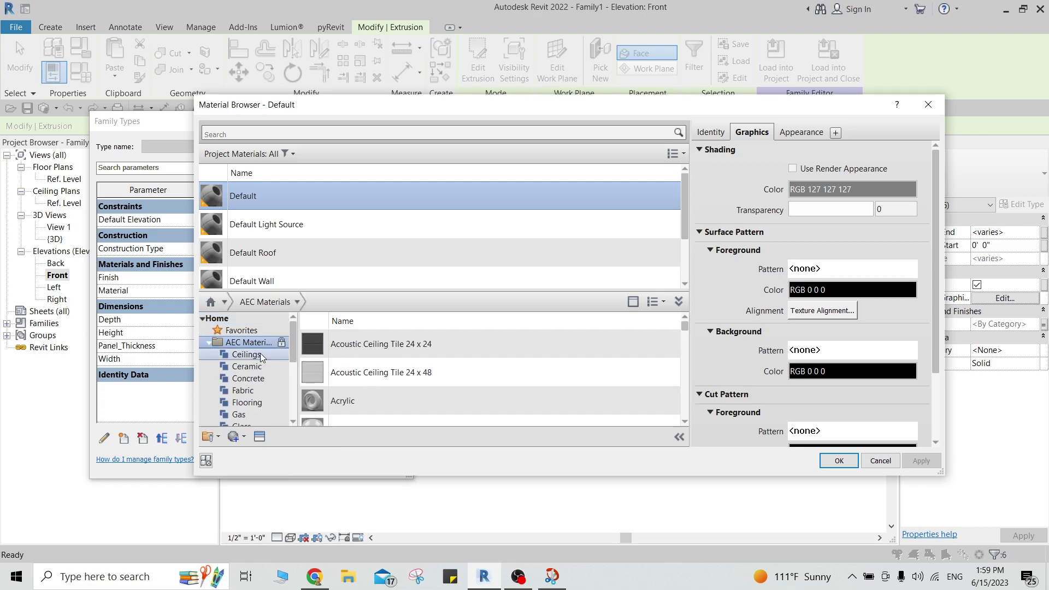
pyautogui.scroll(-3, 246, 355)
pyautogui.click(243, 414)
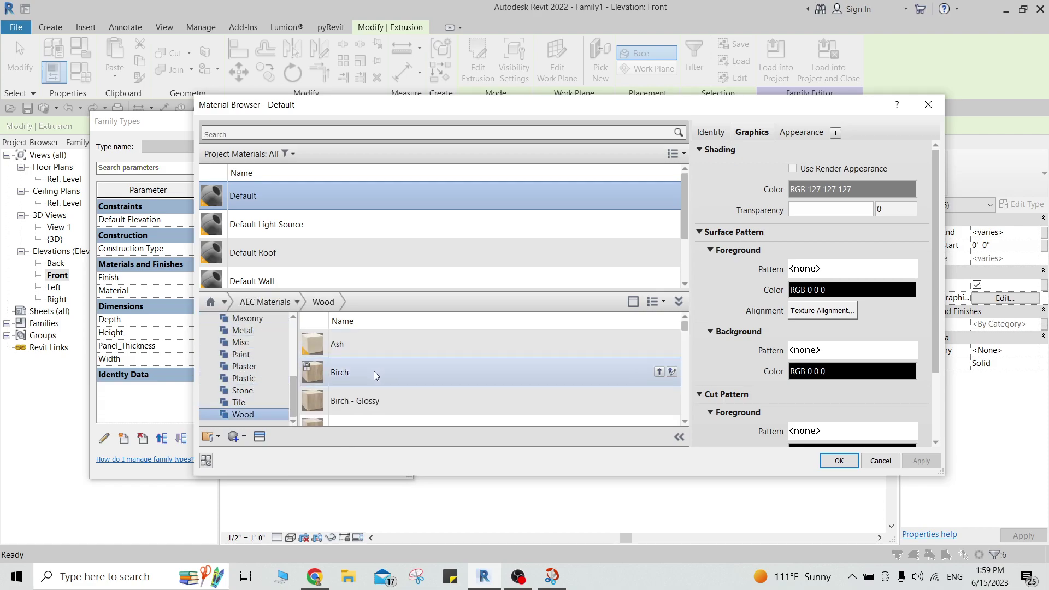
pyautogui.click(659, 373)
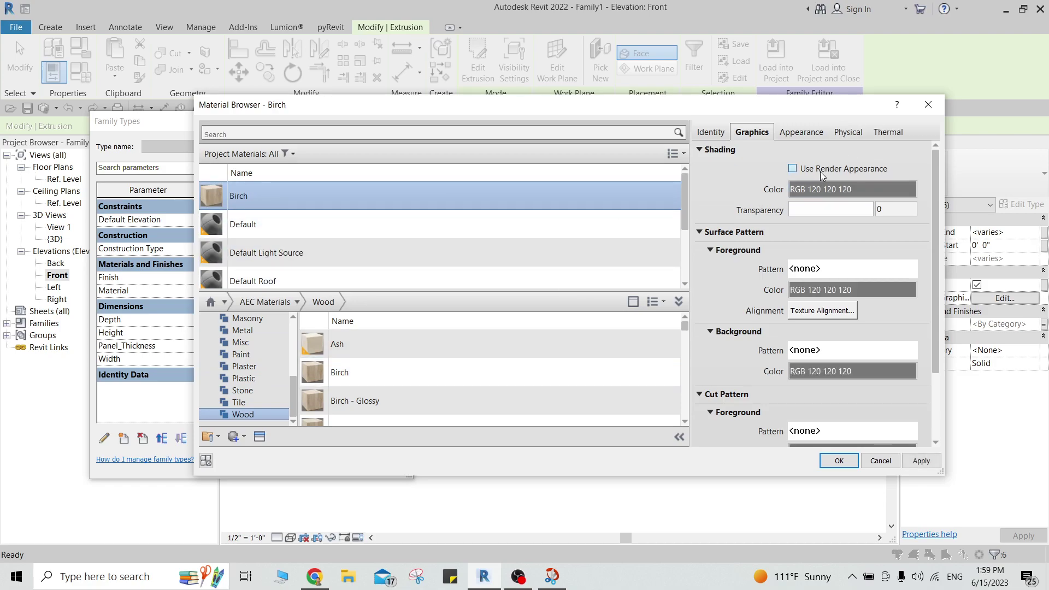
# Step: Lighten Birch's shading colour to RGB 200 200 200 and apply Birch to the Material parameter
pyautogui.click(828, 190)
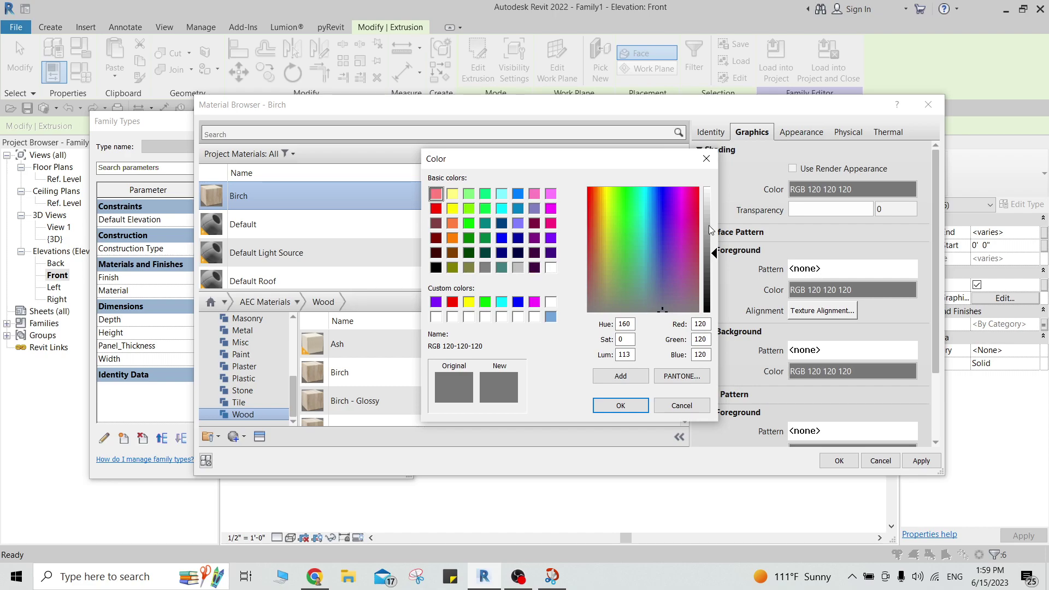
pyautogui.moveTo(712, 230); pyautogui.dragTo(713, 219)
pyautogui.press('Return')
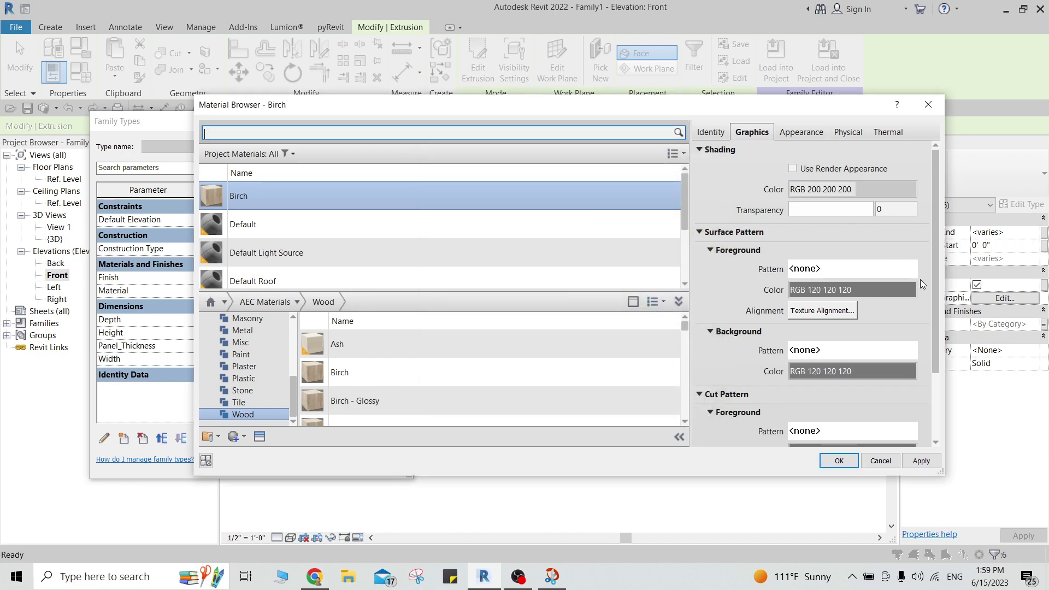
pyautogui.click(803, 133)
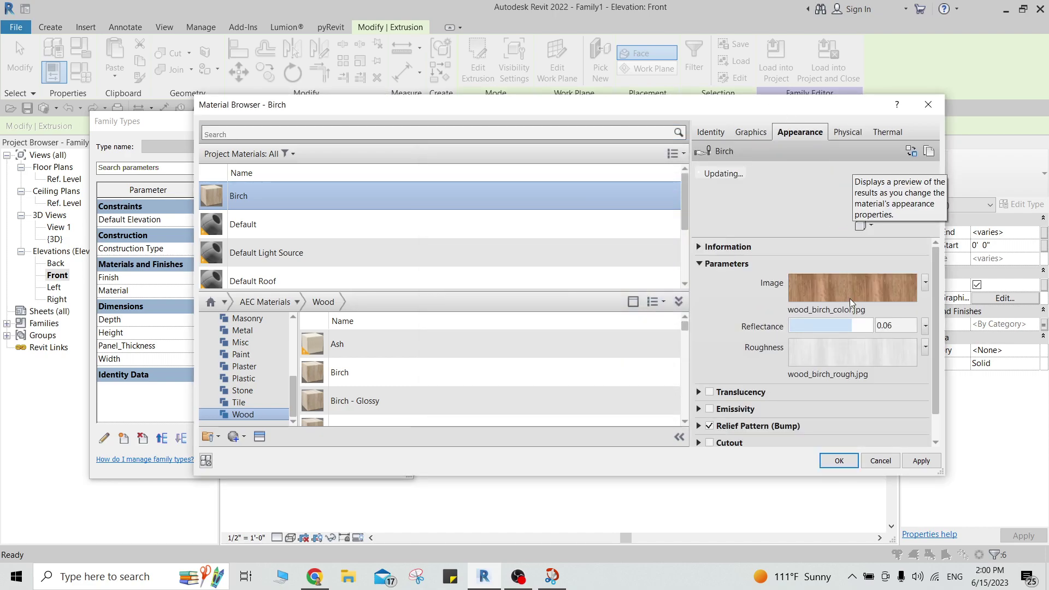
pyautogui.click(922, 460)
pyautogui.click(839, 461)
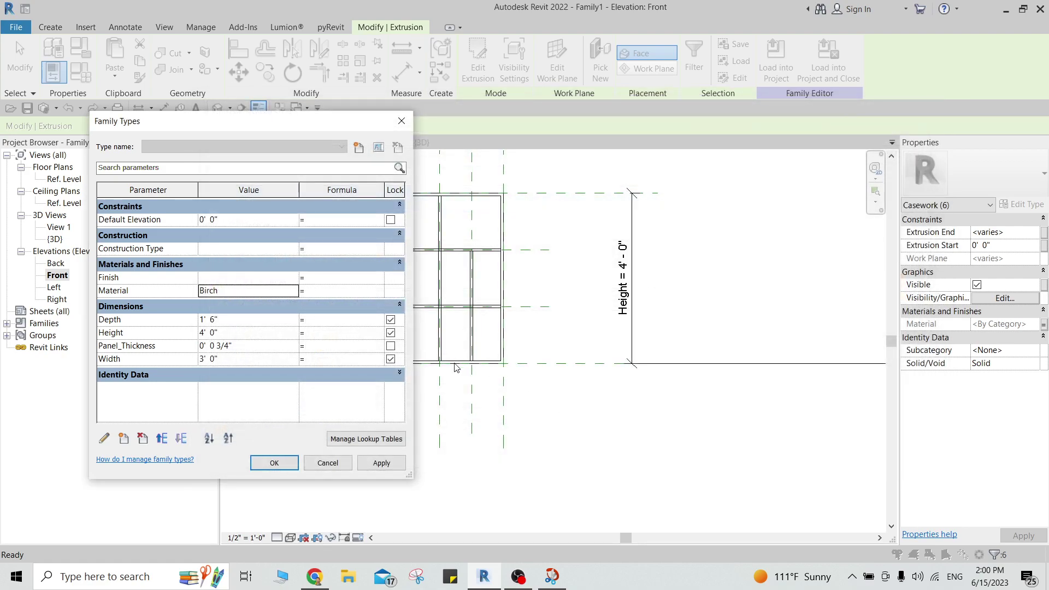
pyautogui.click(381, 463)
pyautogui.click(274, 463)
pyautogui.press('Escape')
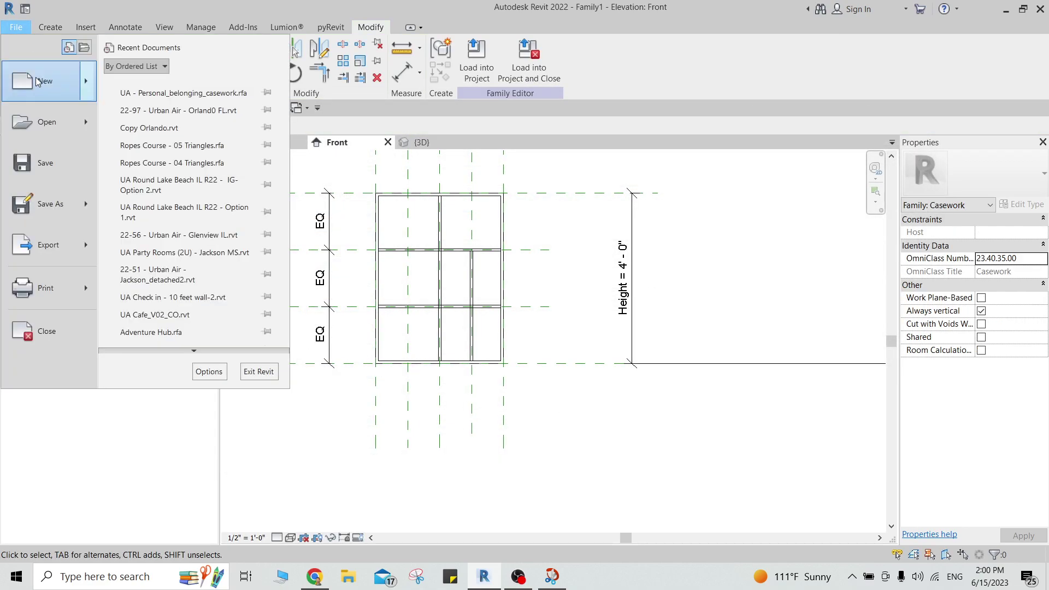
# Step: Start a new project from the Imperial-Architectural Template and load the cubby family into it without saving
pyautogui.moveTo(37, 82)
pyautogui.click(117, 86)
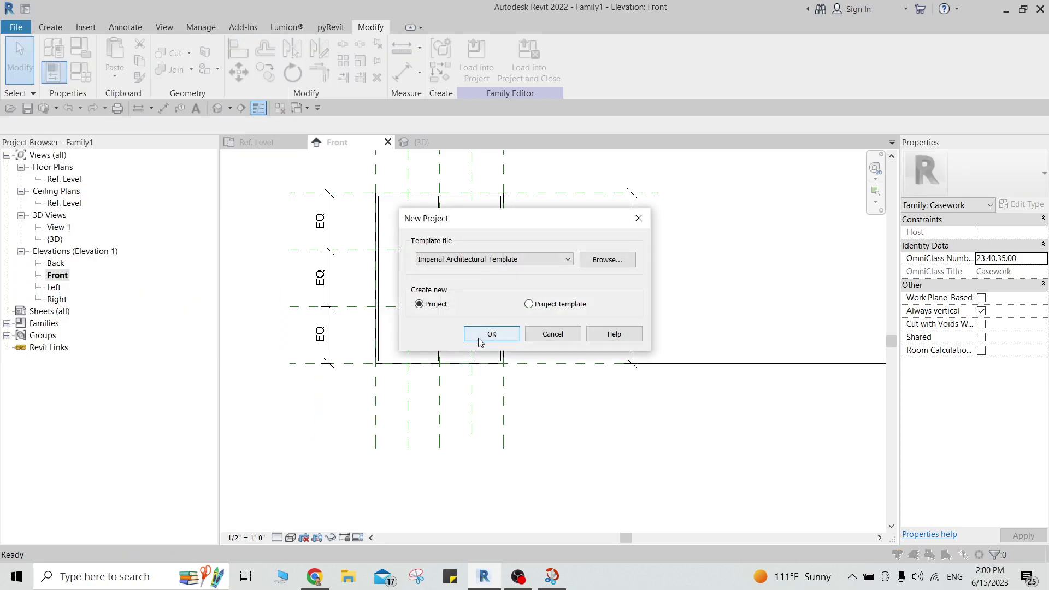
pyautogui.click(477, 342)
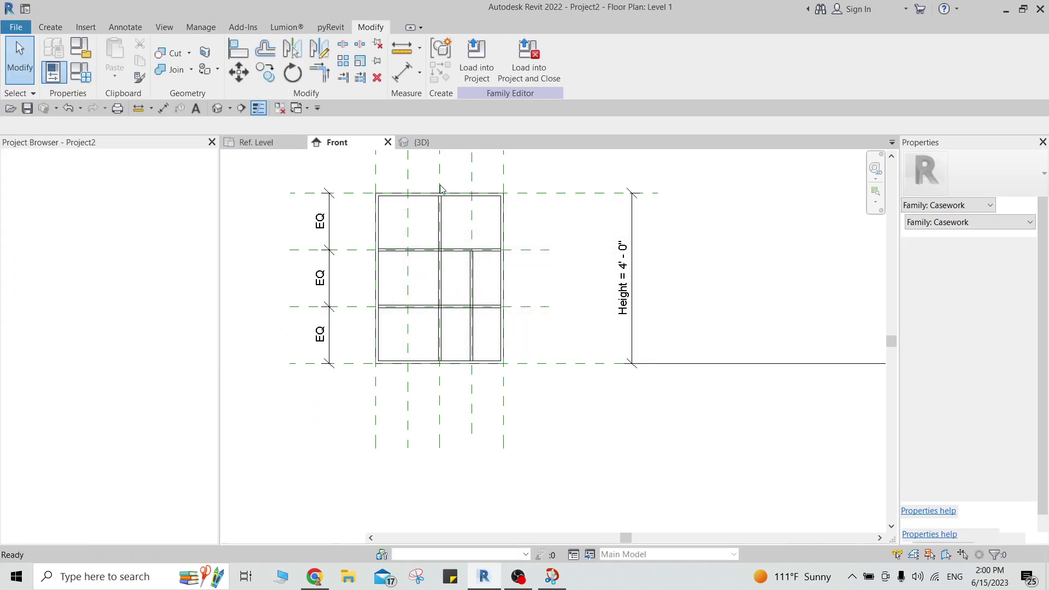
pyautogui.click(426, 147)
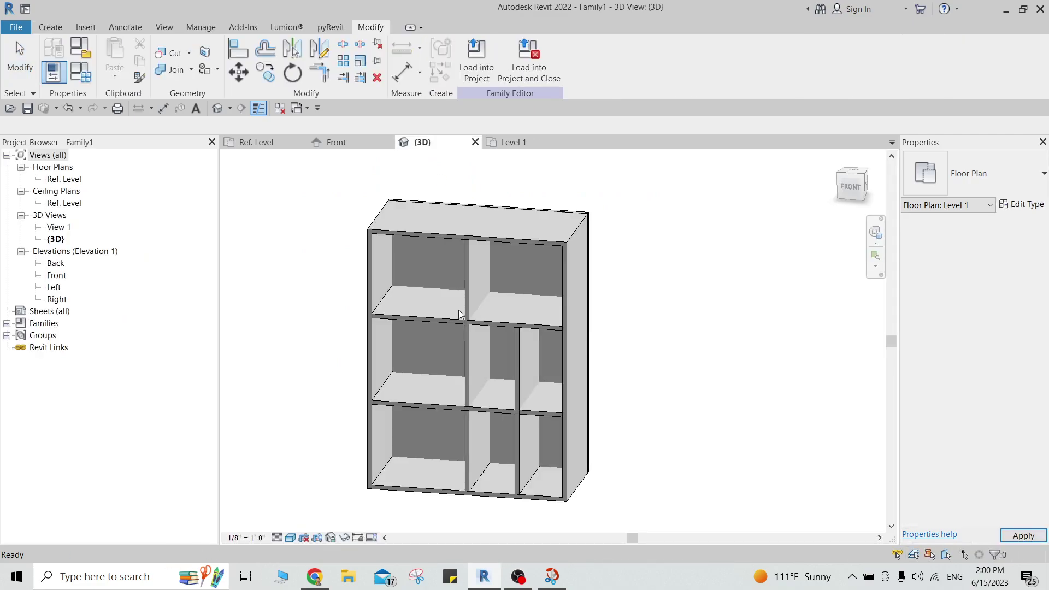
pyautogui.click(530, 74)
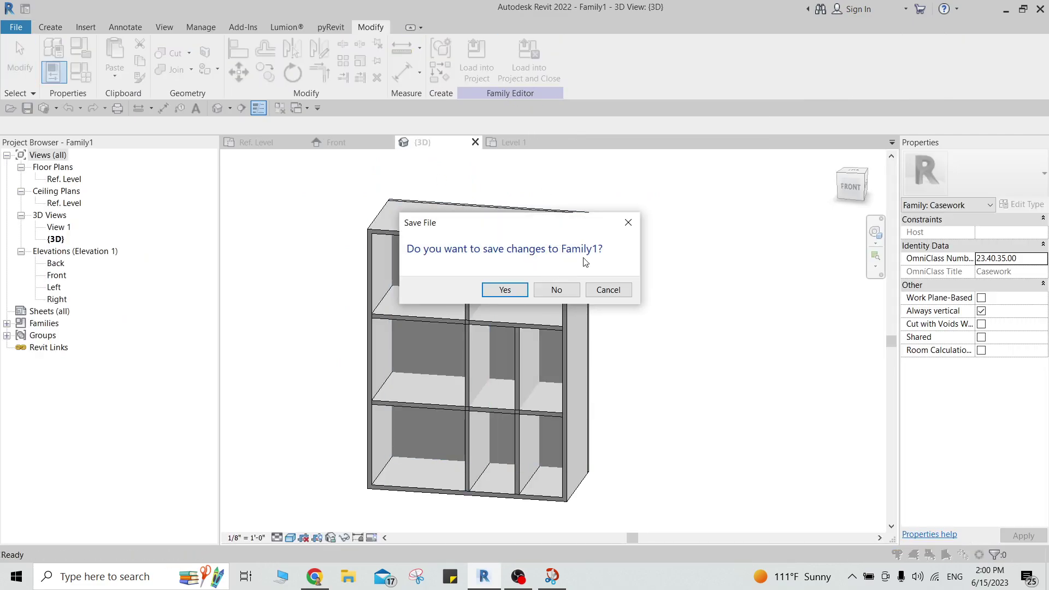
pyautogui.click(556, 290)
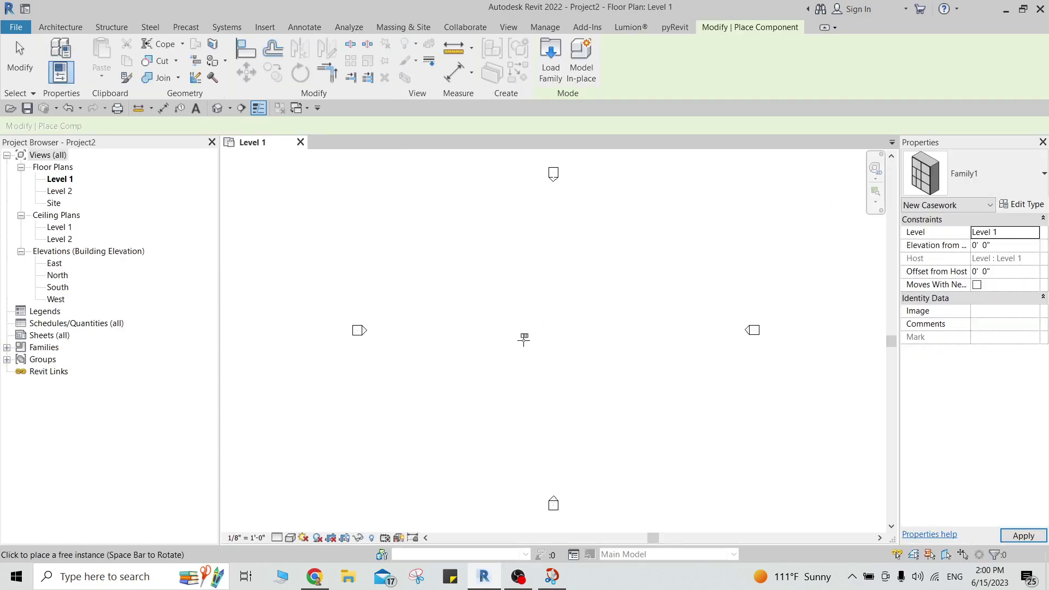
# Step: Place the cubby cabinet in the plan and view it in the project's default 3D view
pyautogui.press('Escape')
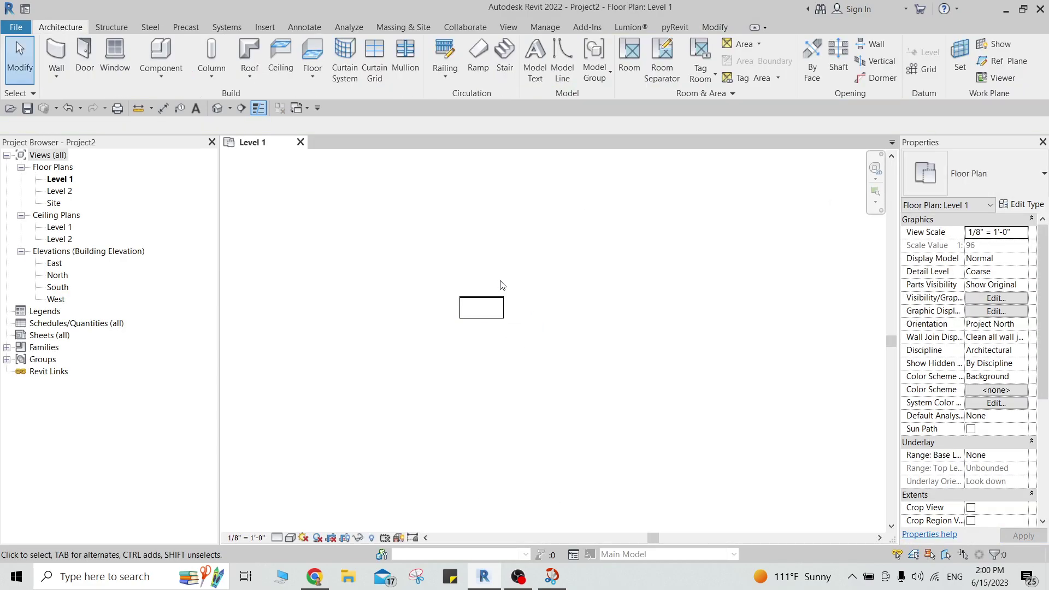
pyautogui.press('3')
pyautogui.press('d')
pyautogui.scroll(-3, 508, 338)
pyautogui.scroll(3, 492, 371)
pyautogui.keyDown('shift'); pyautogui.moveTo(484, 386); pyautogui.dragTo(534, 363, button='middle'); pyautogui.keyUp('shift')
# Step: Select the placed cubby cabinet in 3D and open its family for editing
pyautogui.click(414, 476)
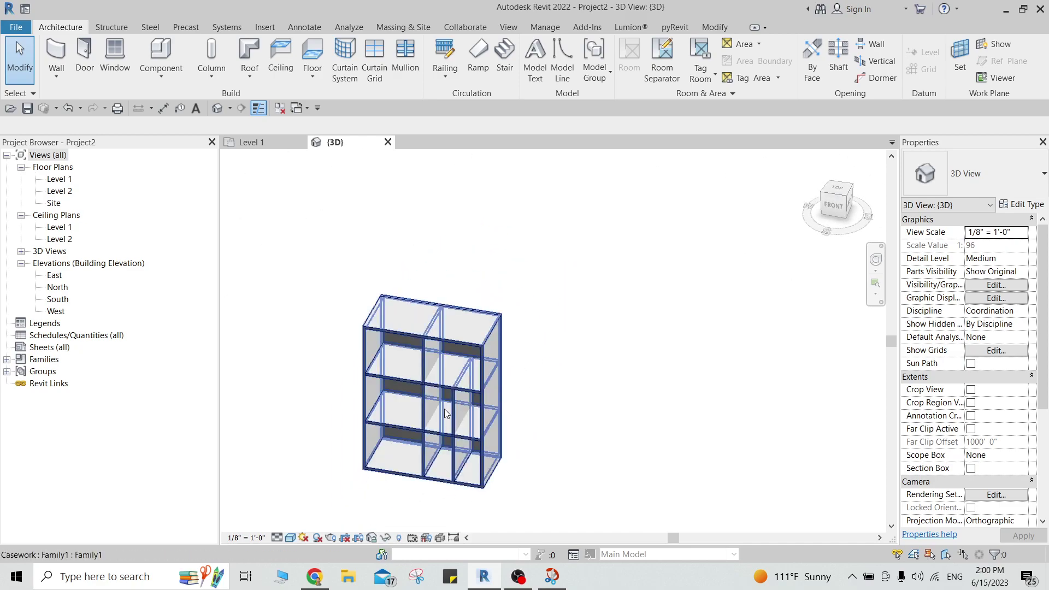
pyautogui.keyDown('shift'); pyautogui.moveTo(414, 475); pyautogui.dragTo(506, 431, button='middle'); pyautogui.keyUp('shift')
pyautogui.click(581, 367)
pyautogui.scroll(2, 569, 371)
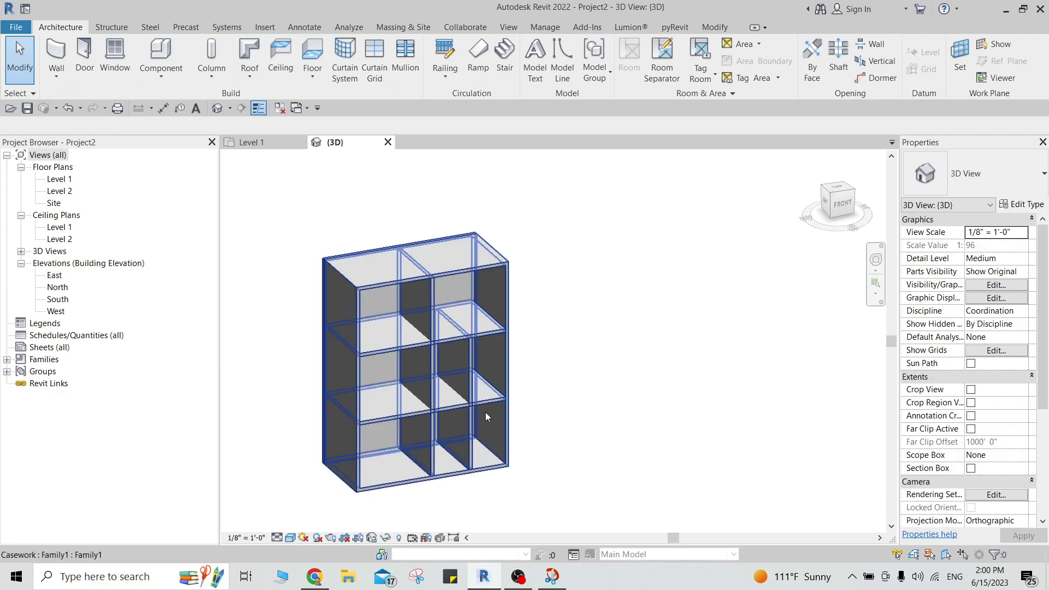
pyautogui.scroll(5, 500, 405)
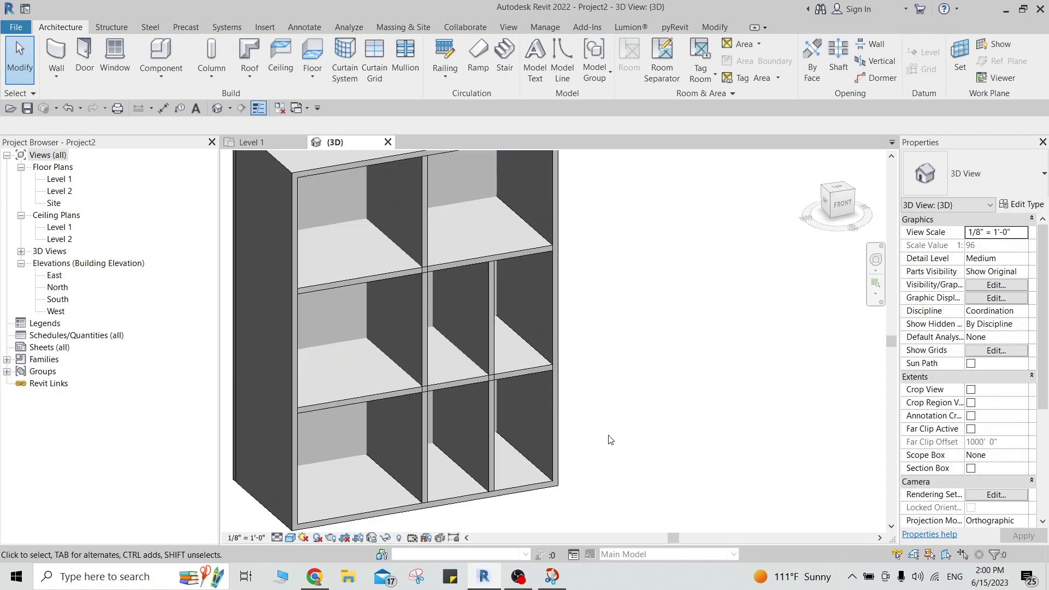
pyautogui.click(468, 329)
pyautogui.click(569, 345)
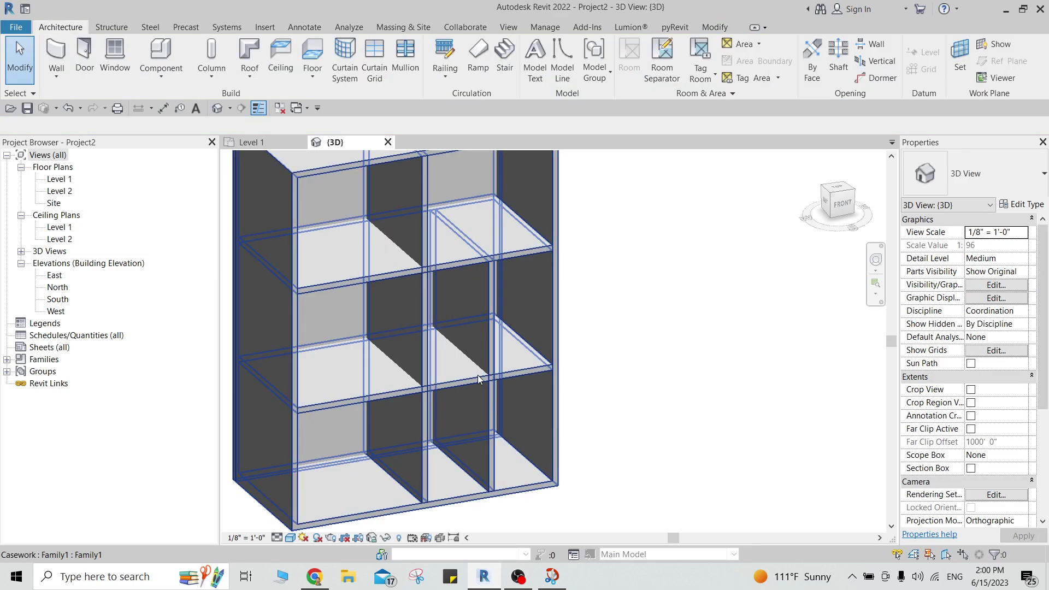
pyautogui.click(483, 378)
pyautogui.click(552, 65)
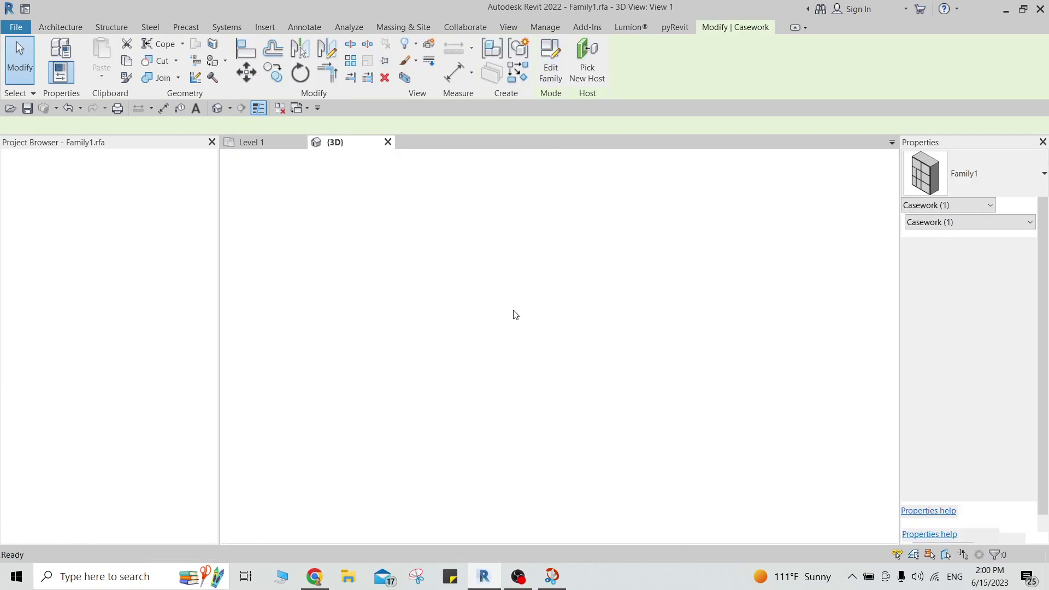
# Step: Join the upper and lower shelves to the cabinet shell with Join Geometry
pyautogui.keyDown('shift'); pyautogui.moveTo(524, 321); pyautogui.dragTo(596, 316, button='middle'); pyautogui.keyUp('shift')
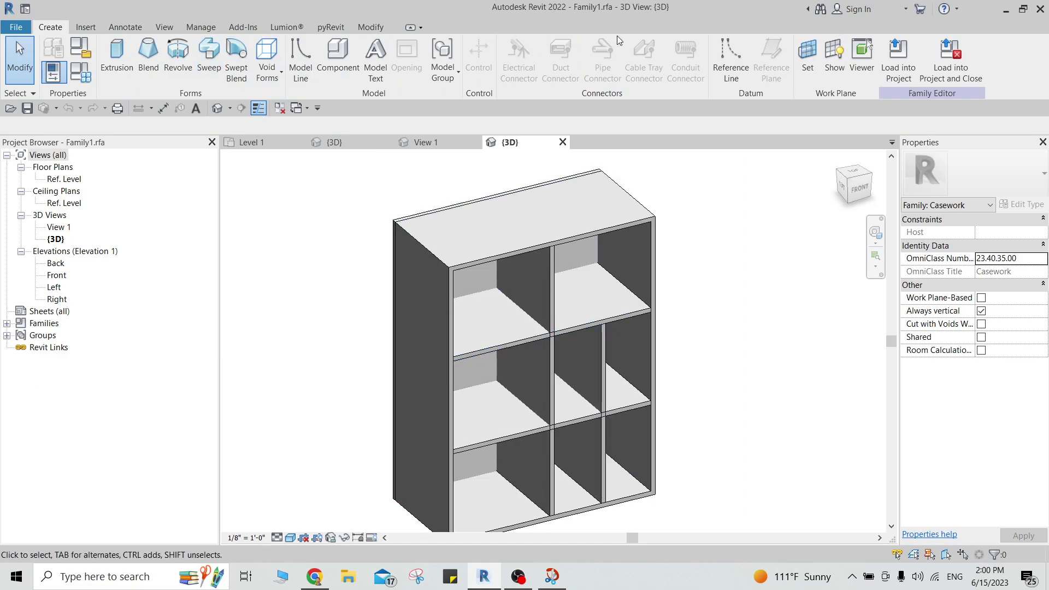
pyautogui.click(371, 27)
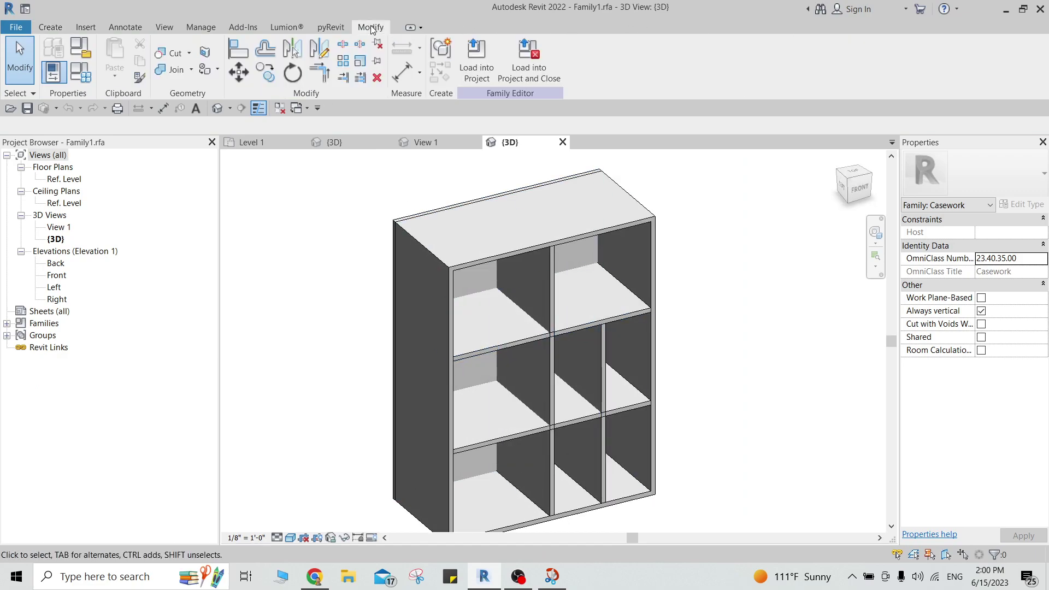
pyautogui.click(156, 74)
pyautogui.scroll(3, 420, 222)
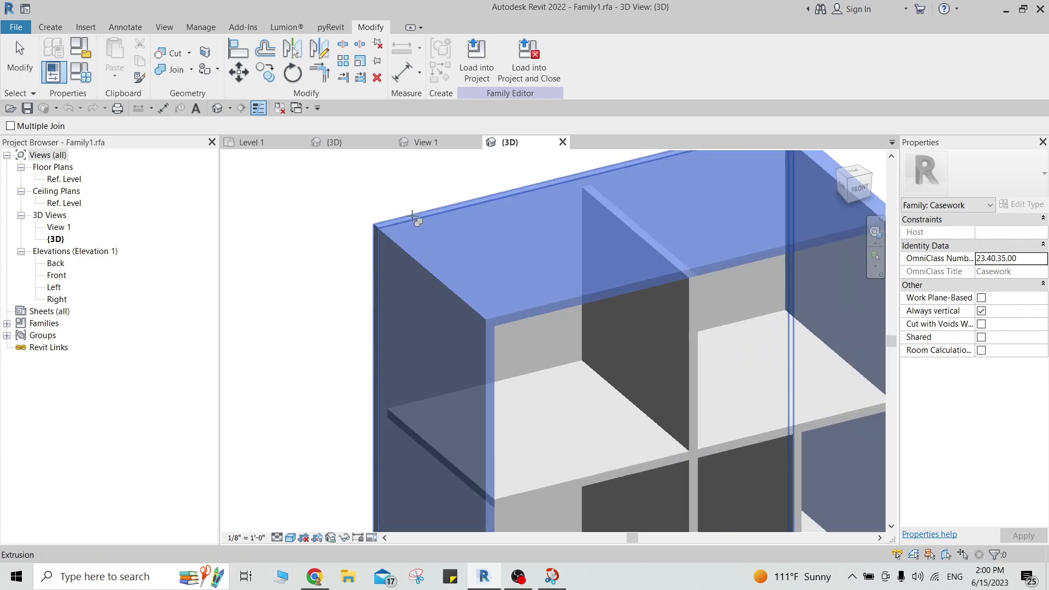
pyautogui.click(420, 221)
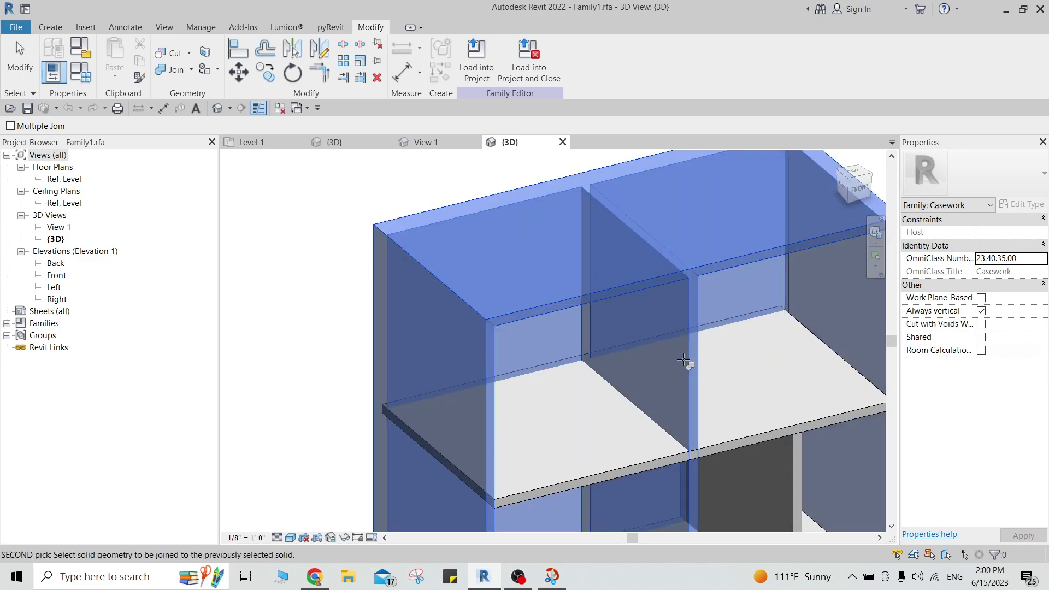
pyautogui.scroll(3, 563, 237)
pyautogui.click(561, 235)
pyautogui.click(559, 244)
pyautogui.click(546, 434)
# Step: Load the edited family back into Project2 and close the family editor
pyautogui.moveTo(627, 406); pyautogui.dragTo(569, 274, button='middle')
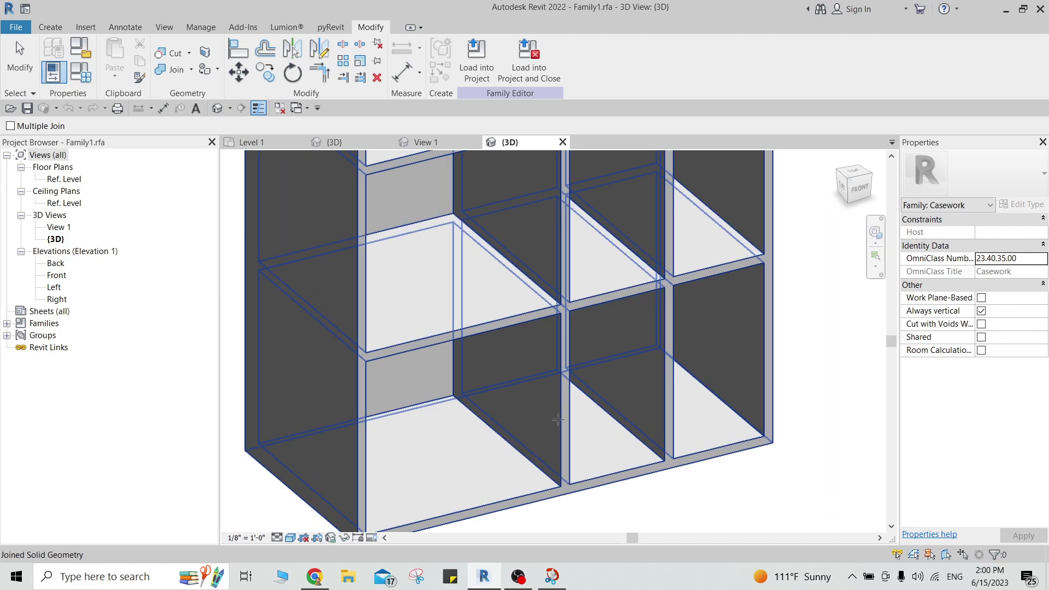
pyautogui.scroll(-3, 651, 370)
pyautogui.keyDown('shift'); pyautogui.moveTo(651, 370); pyautogui.dragTo(681, 329, button='middle'); pyautogui.keyUp('shift')
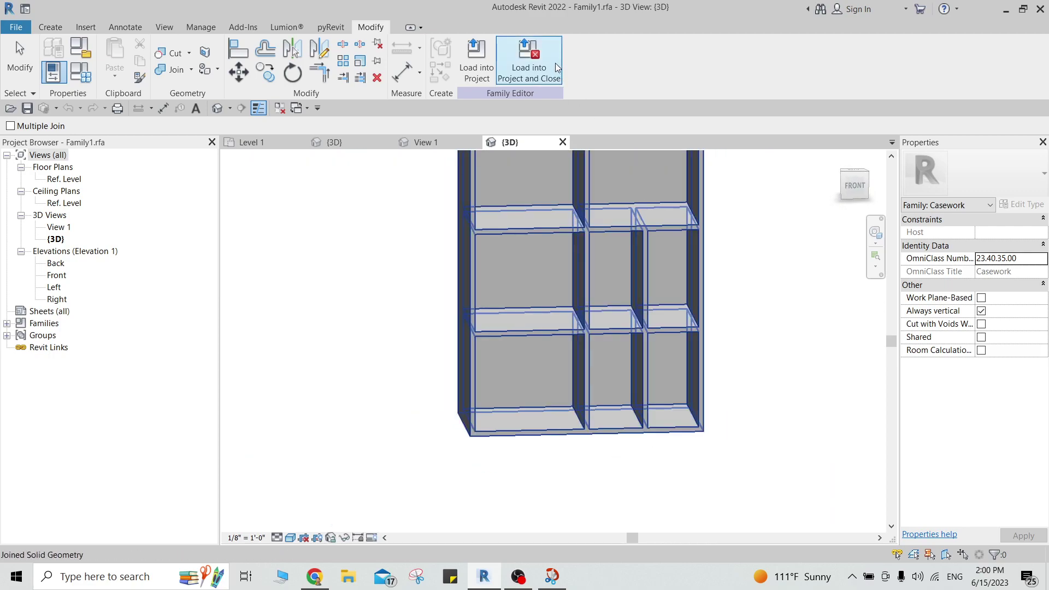
pyautogui.click(536, 55)
pyautogui.click(530, 57)
# Step: Reload the family without saving, overwriting the existing version and its parameter values
pyautogui.click(557, 290)
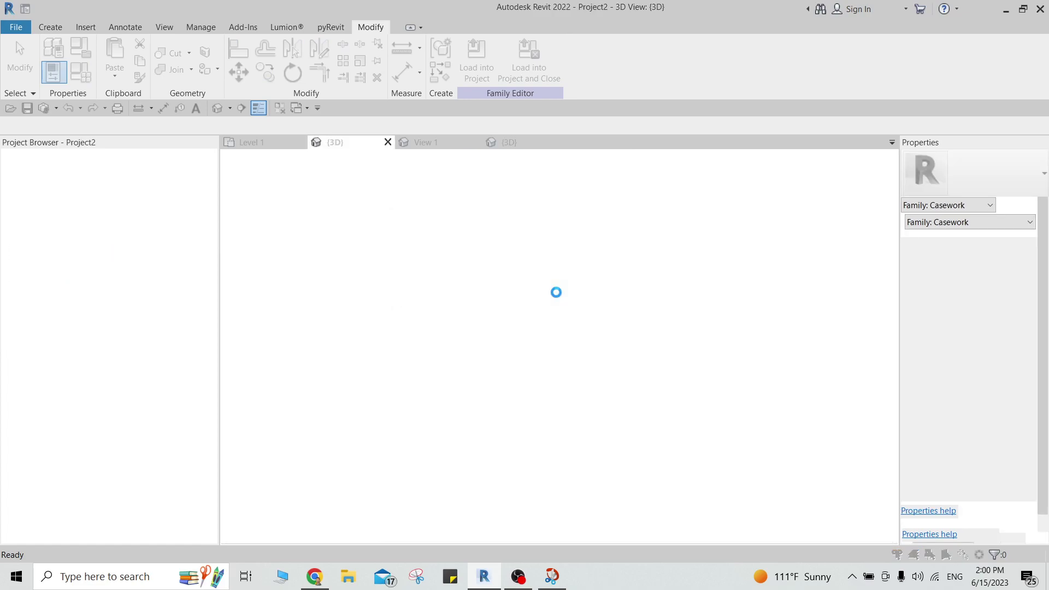
pyautogui.click(513, 284)
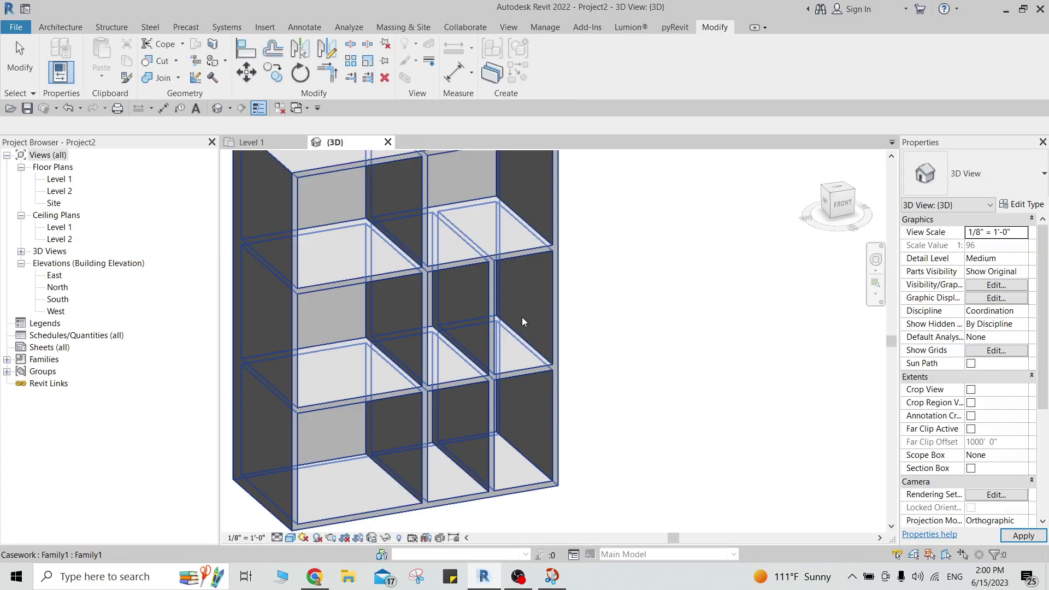
pyautogui.scroll(-3, 524, 321)
pyautogui.keyDown('shift'); pyautogui.moveTo(524, 321); pyautogui.dragTo(458, 348, button='middle'); pyautogui.keyUp('shift')
pyautogui.scroll(2, 492, 306)
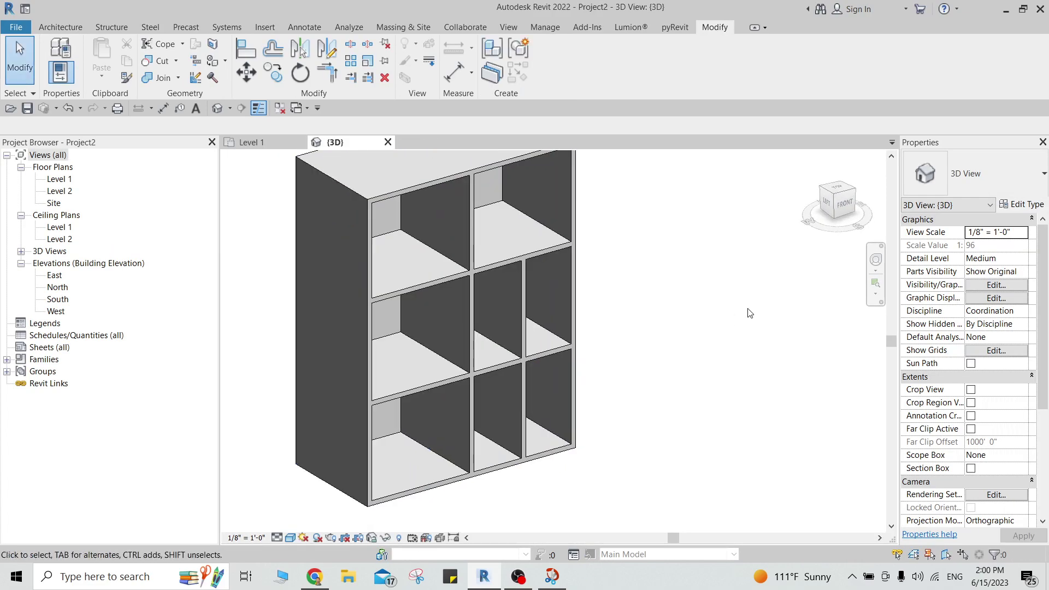
pyautogui.moveTo(749, 309); pyautogui.dragTo(767, 339, button='middle')
# Step: Set the 3D view's Graphic Display Options to ambient light 39 and shadows 33
pyautogui.press('g')
pyautogui.press('d')
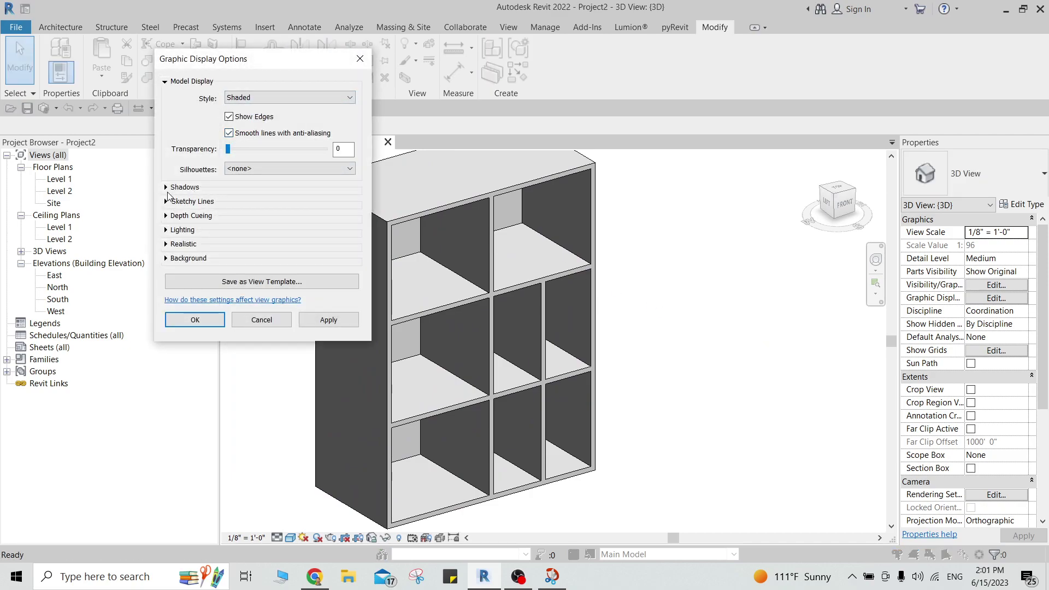
pyautogui.click(166, 187)
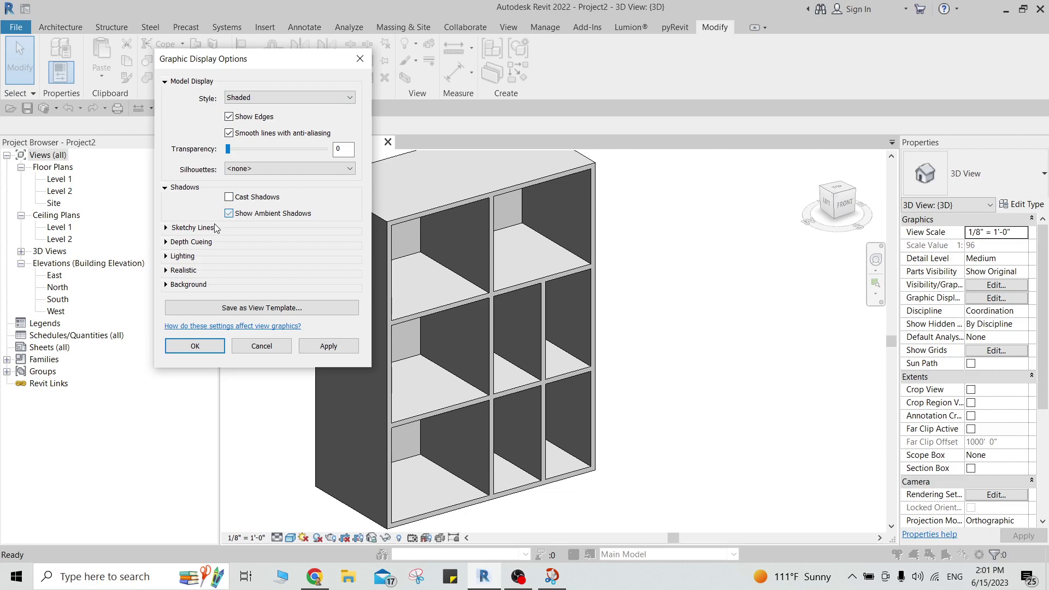
pyautogui.click(174, 257)
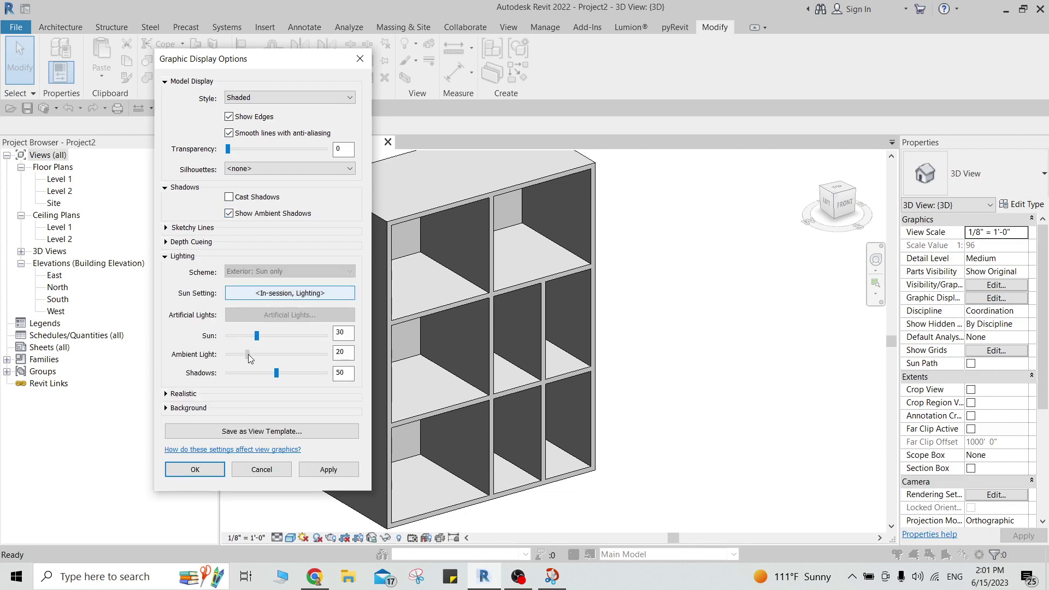
pyautogui.click(328, 470)
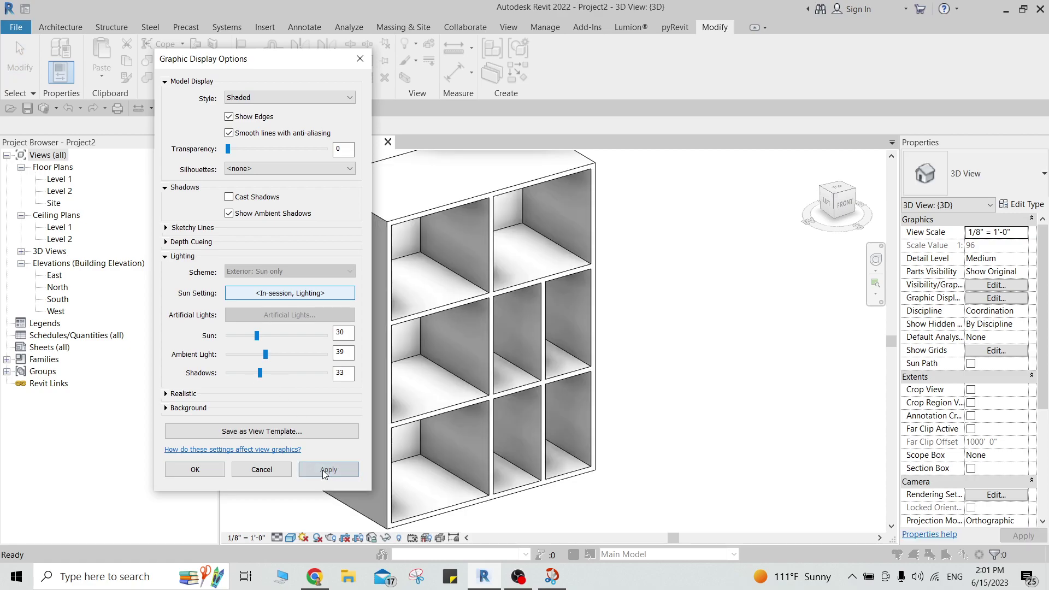
pyautogui.click(195, 469)
pyautogui.scroll(-1, 694, 306)
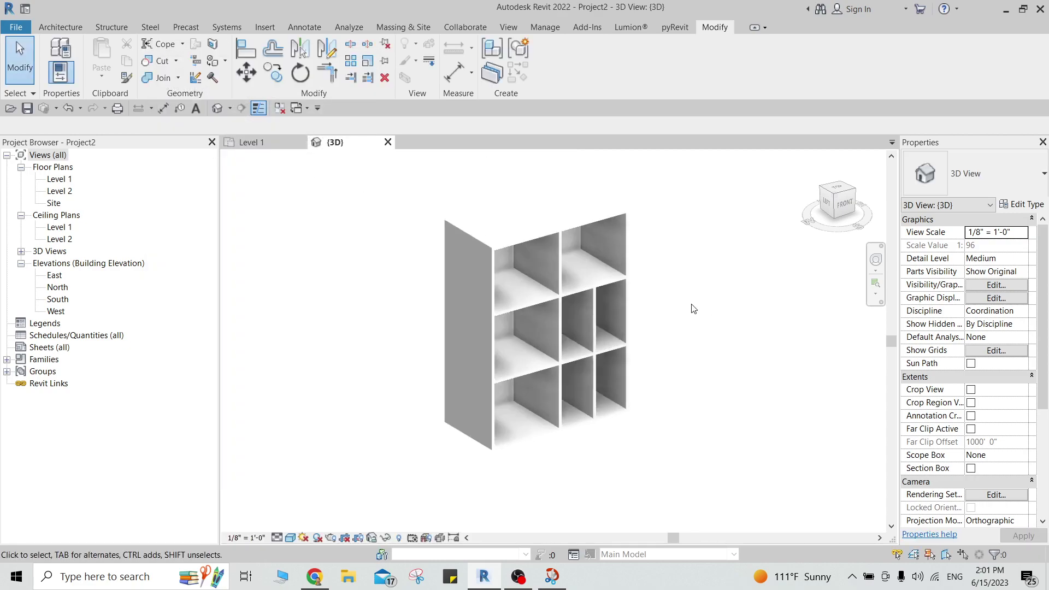